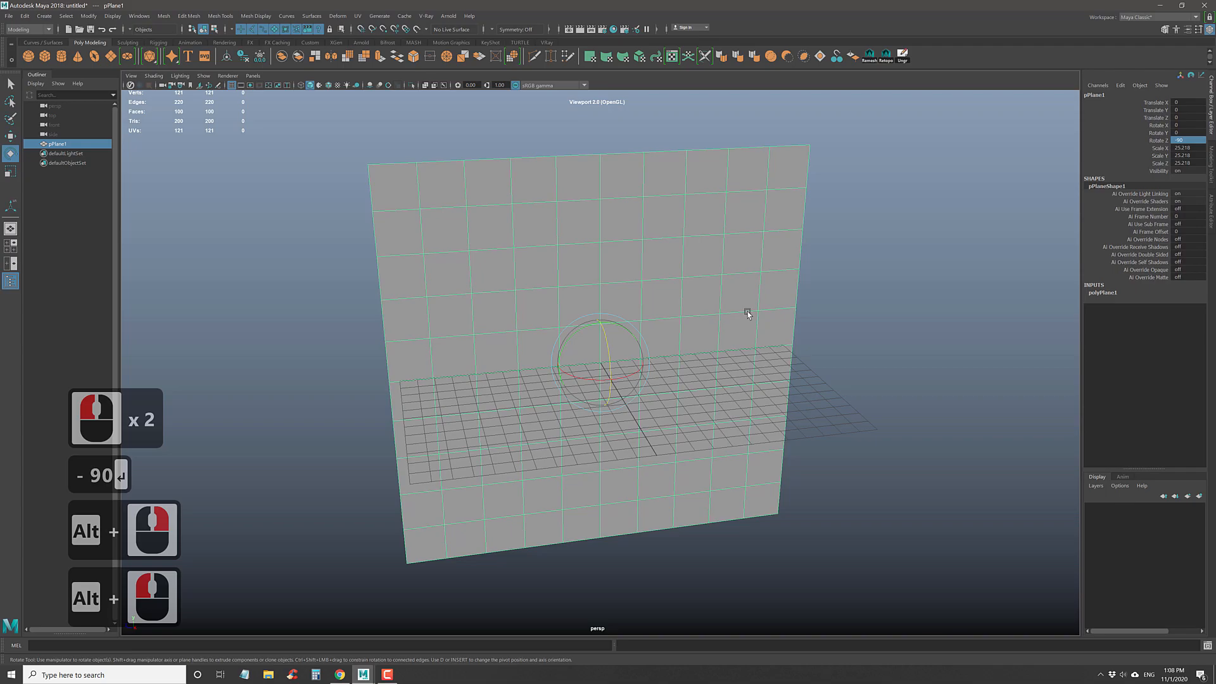
- Switch to the side view and set the plane's subdivisions width and subdivisions height to 50
{"action": "key", "text": "space"}
{"action": "left_click_drag", "start_coordinate": [747, 310], "coordinate": [780, 315]}
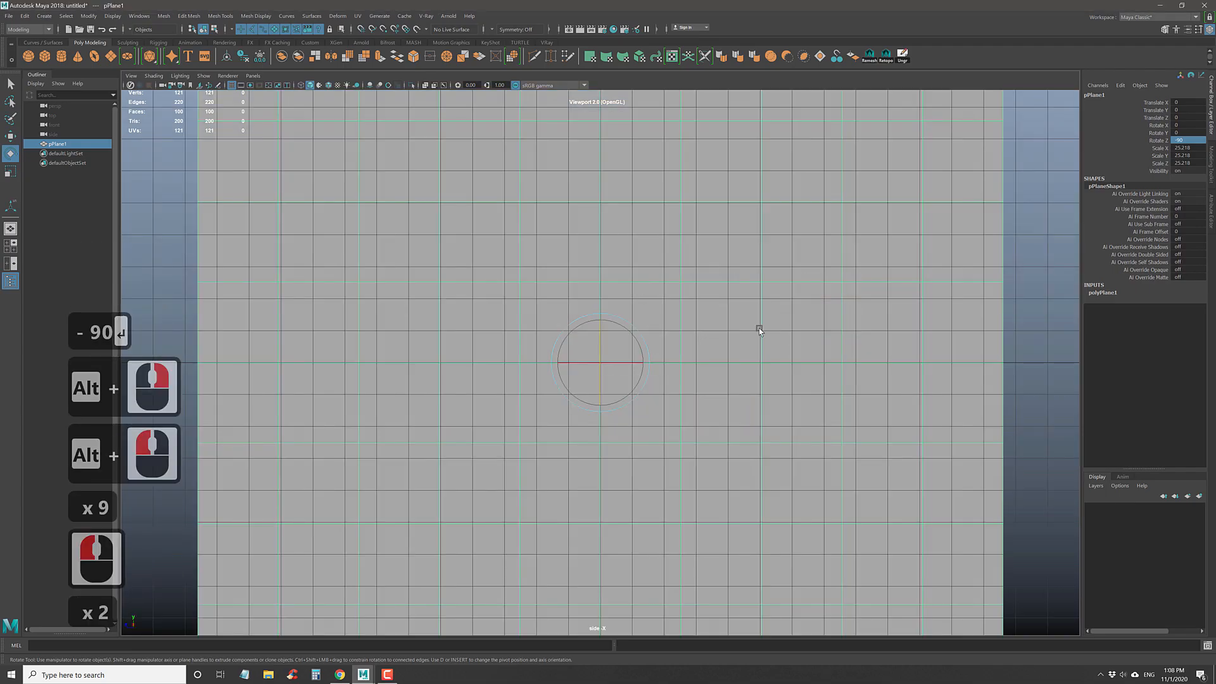
{"action": "right_click_drag", "start_coordinate": [755, 395], "coordinate": [660, 322], "text": "alt"}
{"action": "left_click", "coordinate": [1113, 295]}
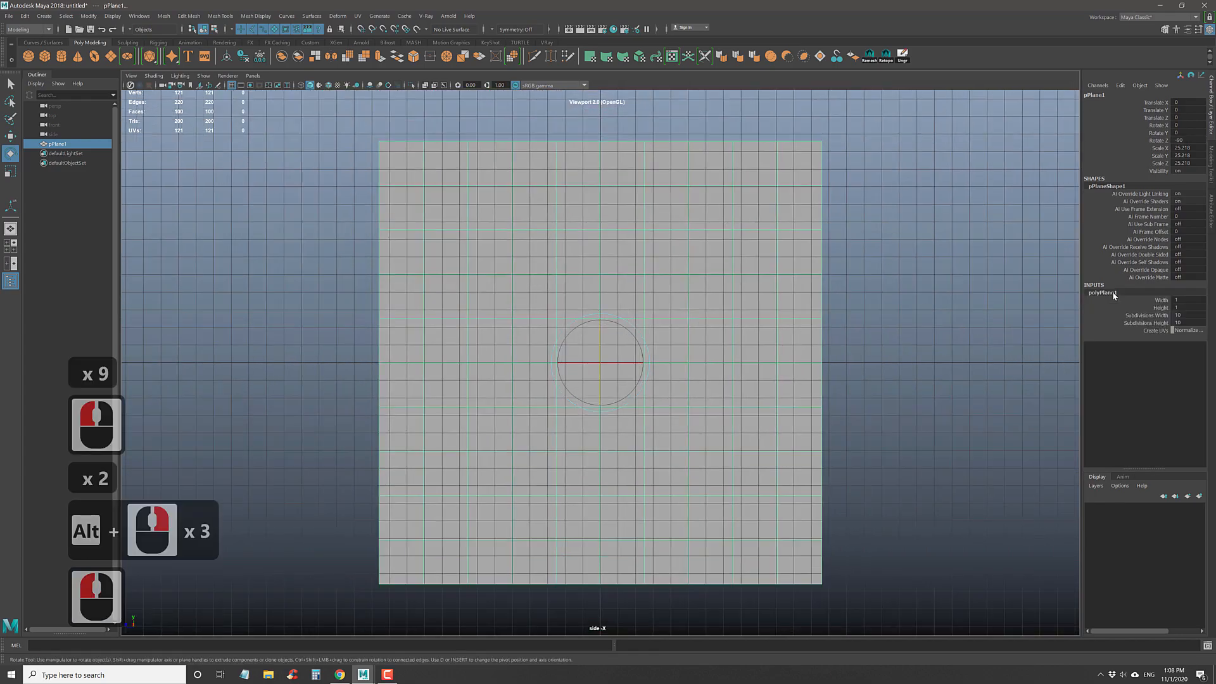
{"action": "left_click", "coordinate": [1182, 322]}
{"action": "type", "text": "50"}
{"action": "key", "text": "Return"}
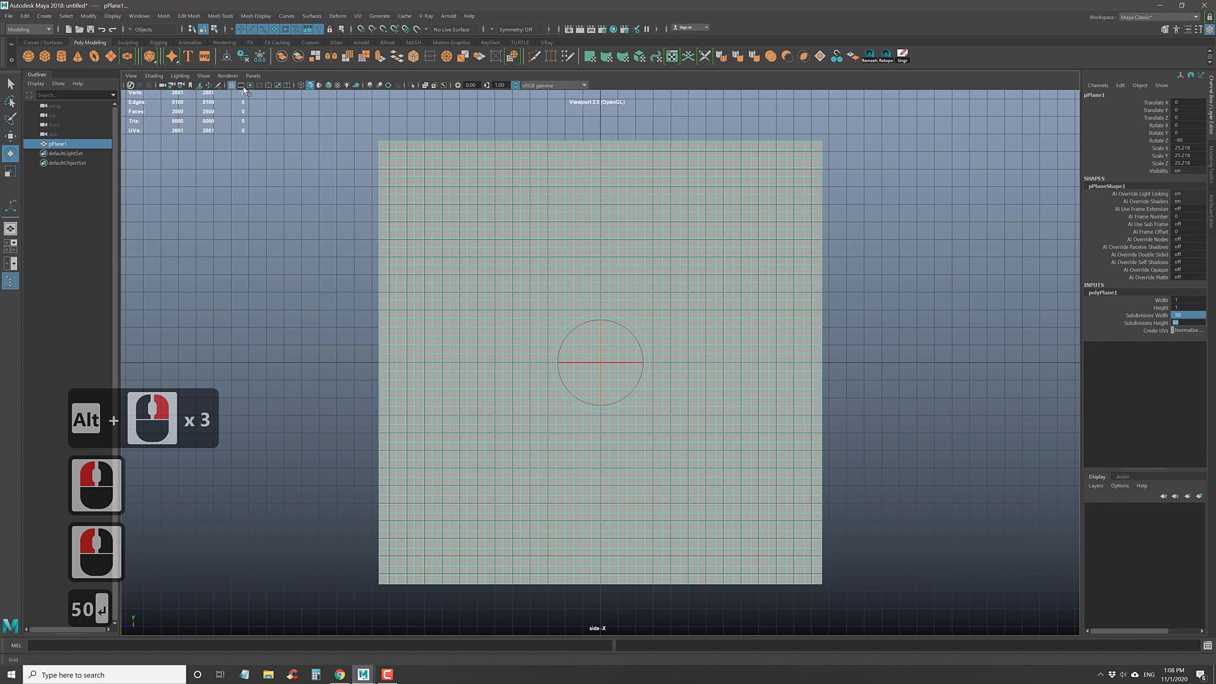
- Hide the viewport grid and turn on wireframe on shaded for the plane
{"action": "left_click", "coordinate": [310, 86]}
{"action": "left_click", "coordinate": [311, 86]}
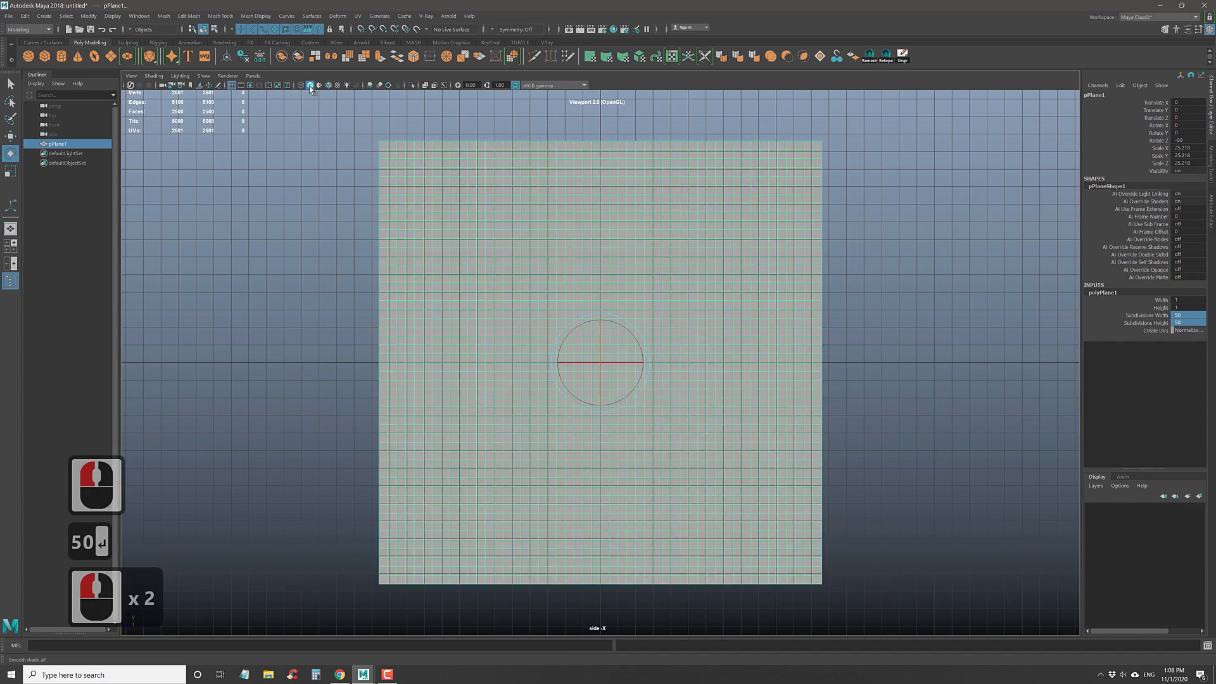
{"action": "left_click", "coordinate": [232, 85]}
{"action": "left_click", "coordinate": [335, 184]}
{"action": "left_click", "coordinate": [489, 243]}
{"action": "left_click", "coordinate": [329, 85]}
- Delete all the plane's interior faces, keeping only the one-face-wide outer border
{"action": "right_click_drag", "start_coordinate": [508, 222], "coordinate": [491, 241]}
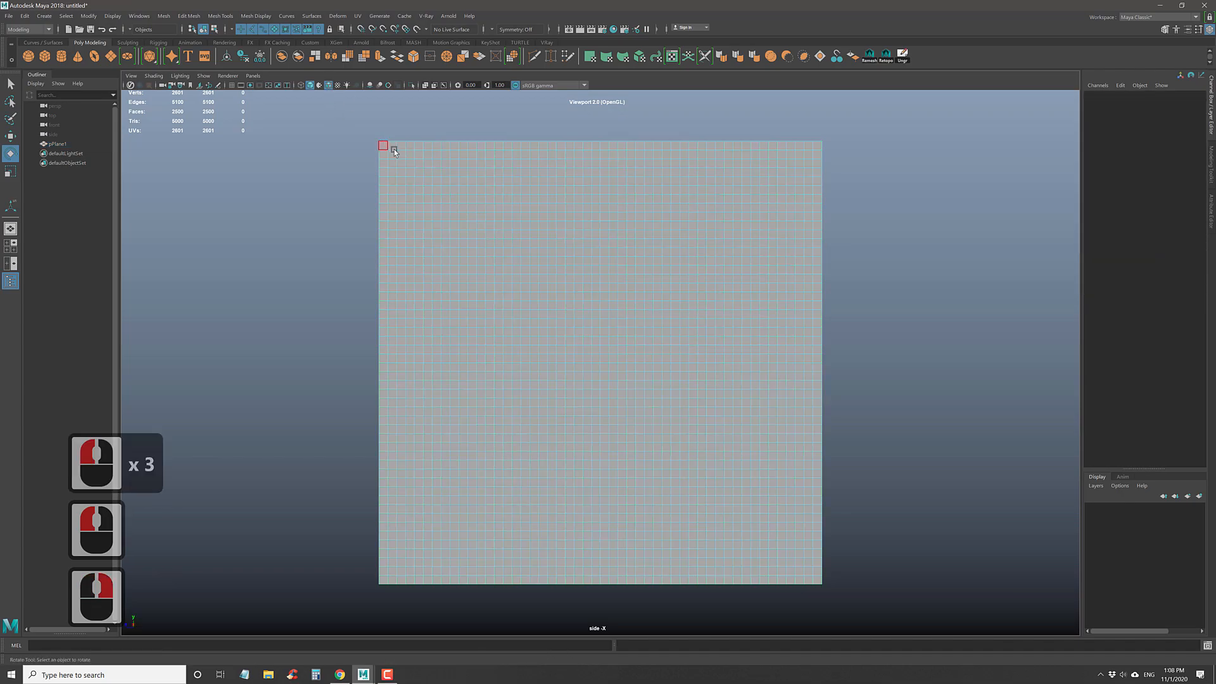
{"action": "left_click_drag", "start_coordinate": [675, 455], "coordinate": [809, 571]}
{"action": "key", "text": "Delete"}
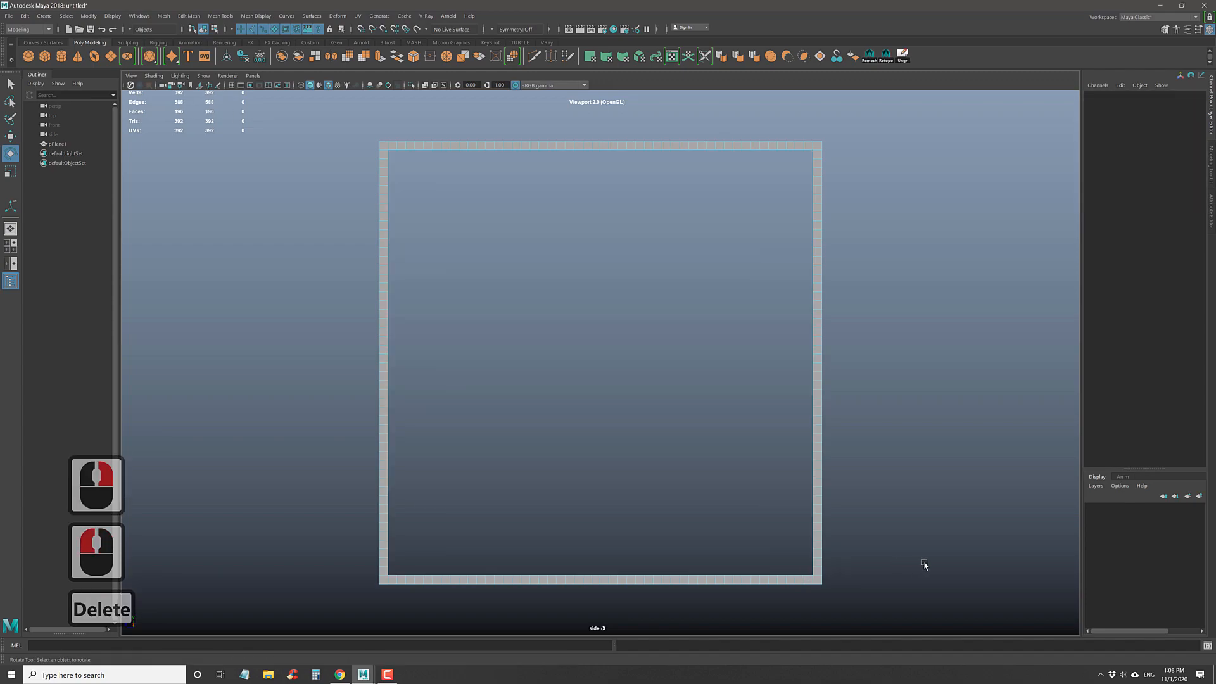
- Circularize the border's inner edge loop and scale it up so the round hole nearly reaches the square's sides
{"action": "right_click_drag", "start_coordinate": [462, 149], "coordinate": [466, 129]}
{"action": "double_click", "coordinate": [461, 147]}
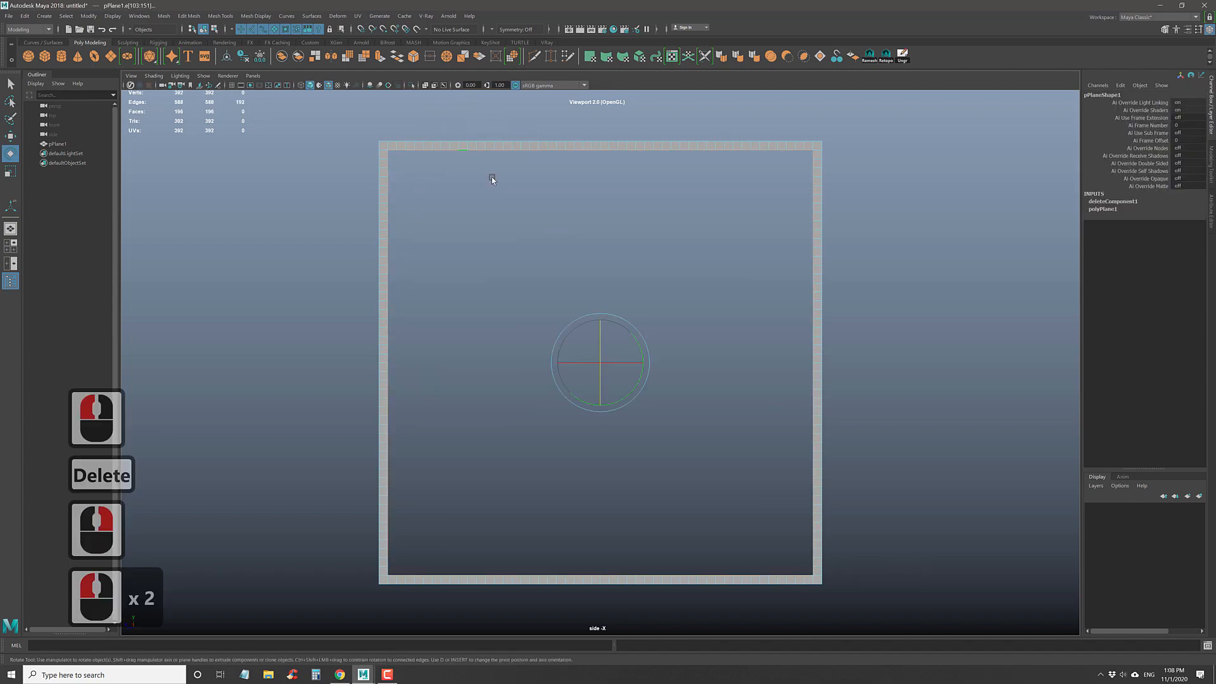
{"action": "right_click", "coordinate": [601, 243], "text": "shift"}
{"action": "right_click_drag", "start_coordinate": [602, 243], "coordinate": [583, 328], "text": "shift"}
{"action": "key", "text": "r"}
{"action": "left_click_drag", "start_coordinate": [600, 363], "coordinate": [606, 333]}
{"action": "key", "text": "space"}
{"action": "right_click_drag", "start_coordinate": [606, 333], "coordinate": [604, 315], "text": "alt"}
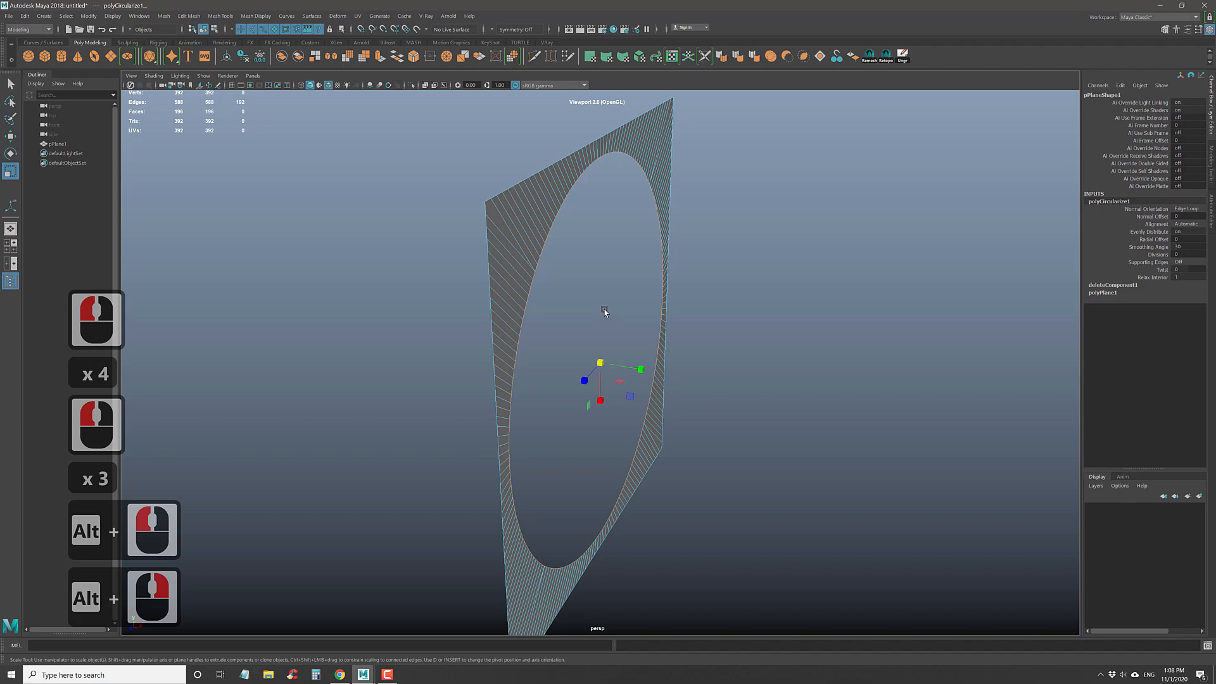
- Extrude the whole frame into a solid slab with a Local Translate Z of about -1.07
{"action": "right_click_drag", "start_coordinate": [538, 217], "coordinate": [552, 199]}
{"action": "left_click_drag", "start_coordinate": [553, 199], "coordinate": [643, 268], "text": "alt"}
{"action": "key", "text": "w"}
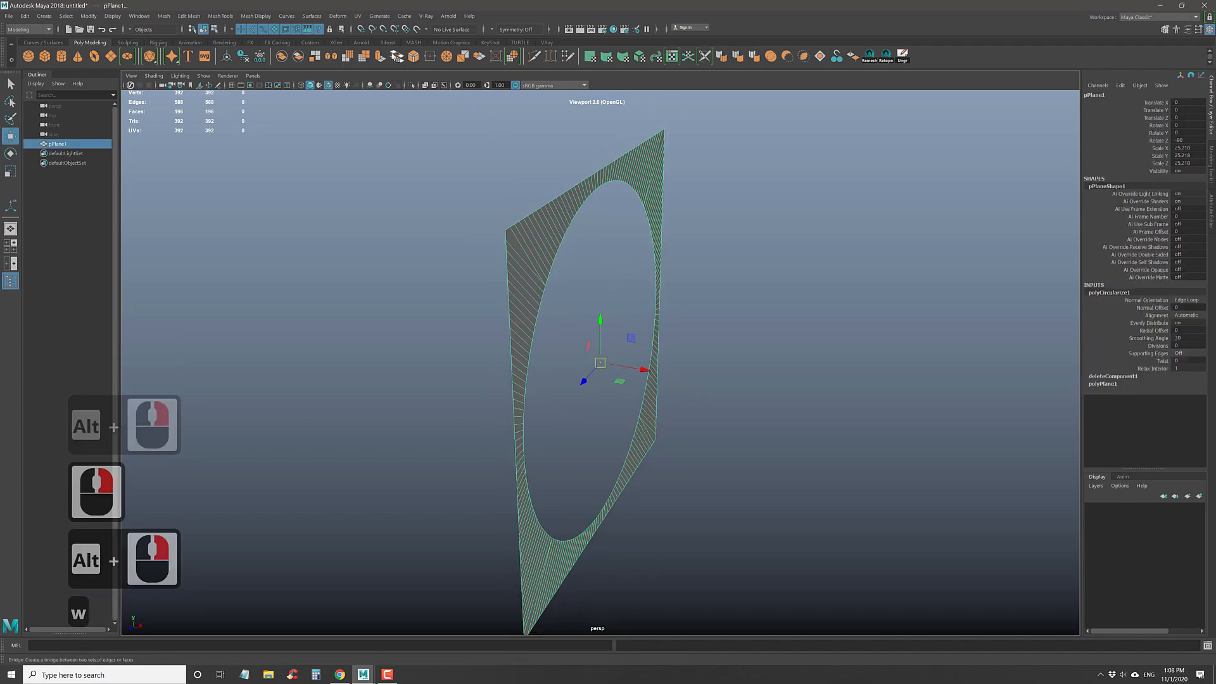
{"action": "left_click", "coordinate": [382, 58]}
{"action": "left_click_drag", "start_coordinate": [556, 260], "coordinate": [535, 262]}
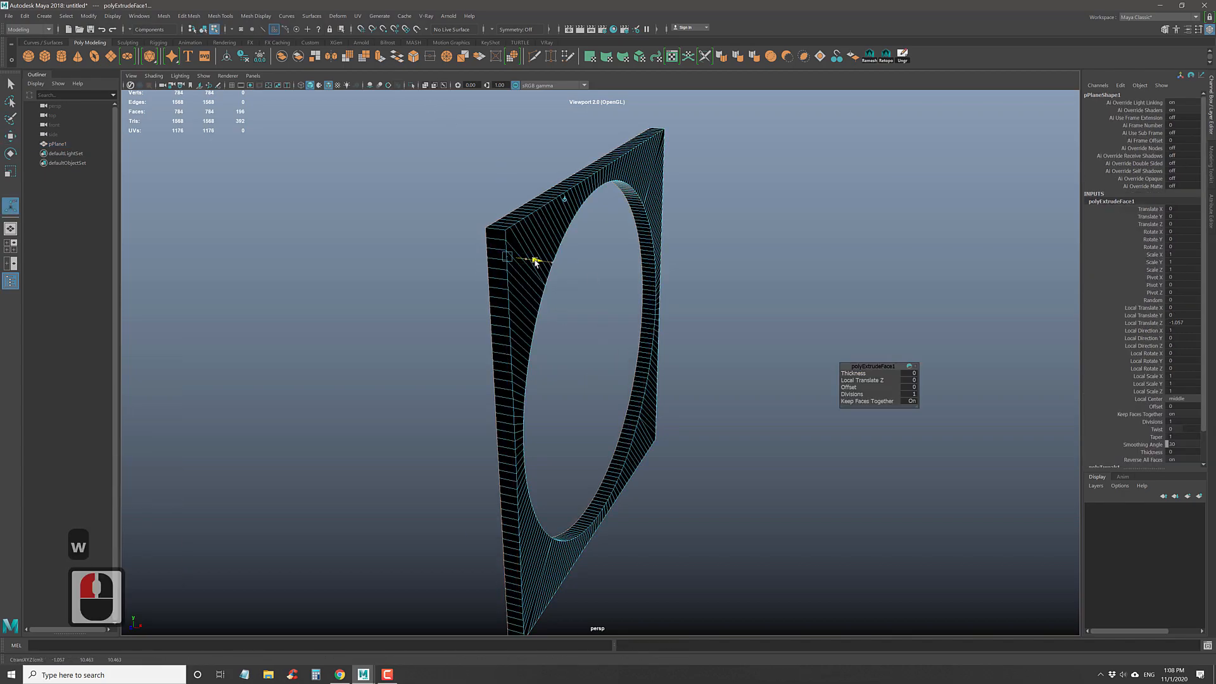
{"action": "left_click_drag", "start_coordinate": [565, 303], "coordinate": [612, 274], "text": "alt"}
{"action": "right_click_drag", "start_coordinate": [658, 207], "coordinate": [675, 198]}
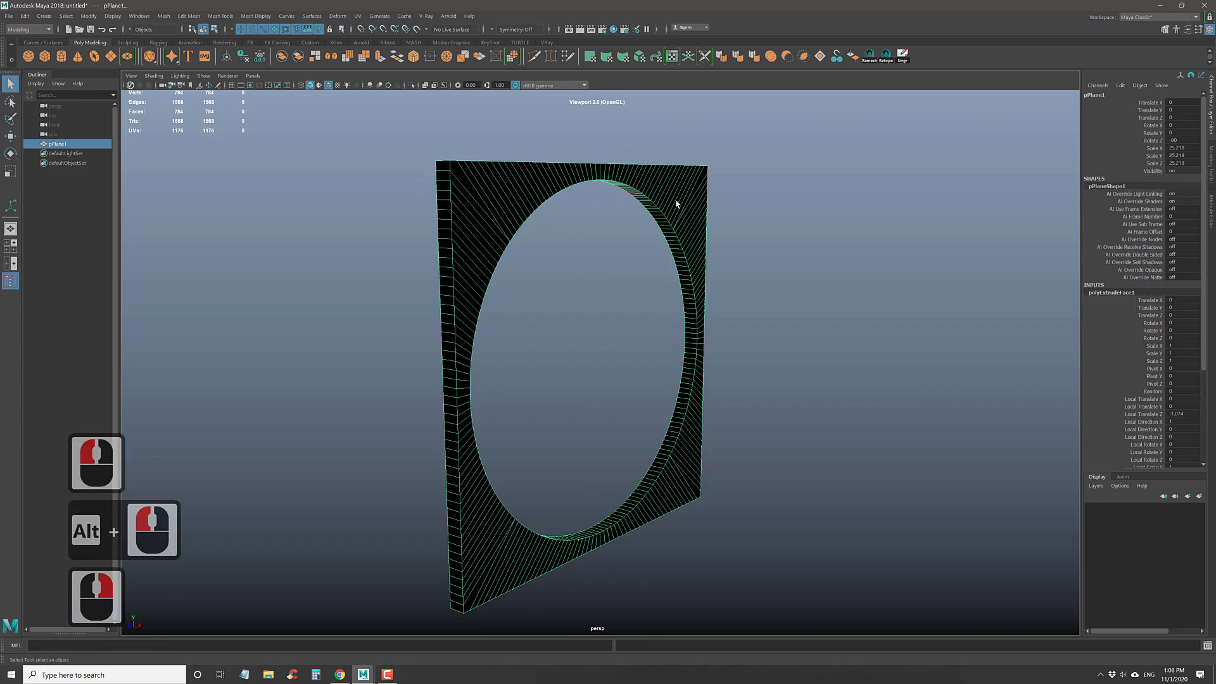
- Reverse the extruded frame's normals and deselect the object
{"action": "left_click", "coordinate": [229, 18]}
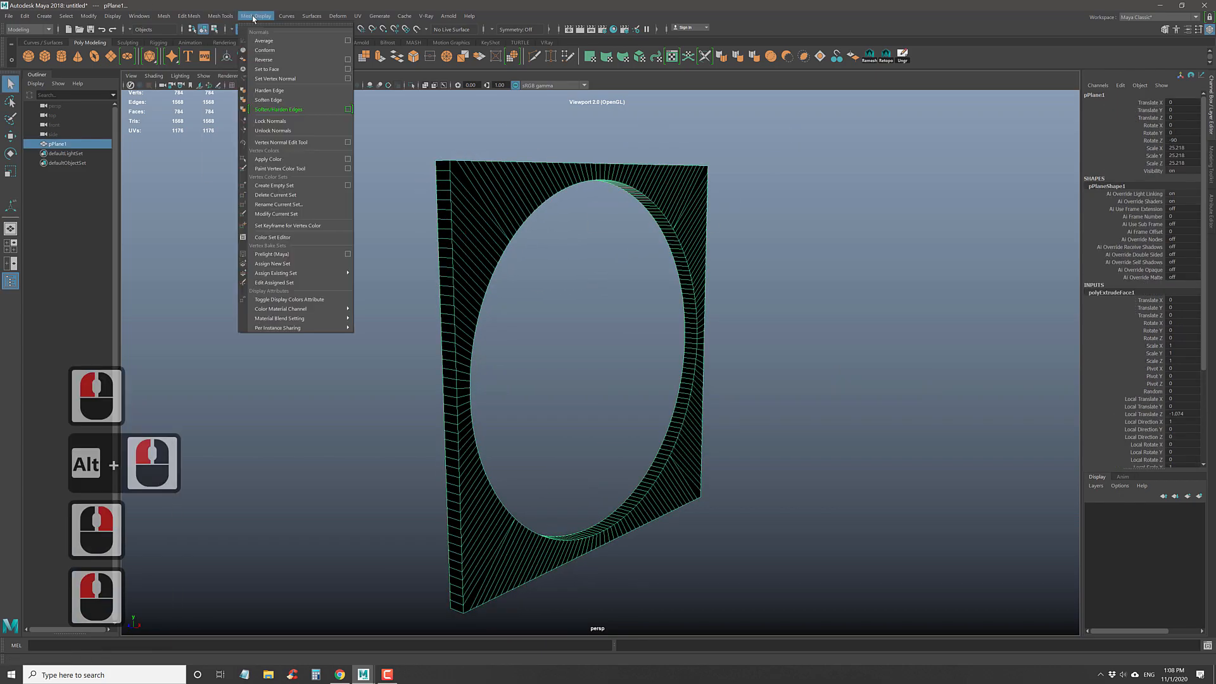
{"action": "left_click", "coordinate": [252, 58]}
{"action": "key", "text": "w"}
{"action": "left_click", "coordinate": [300, 196]}
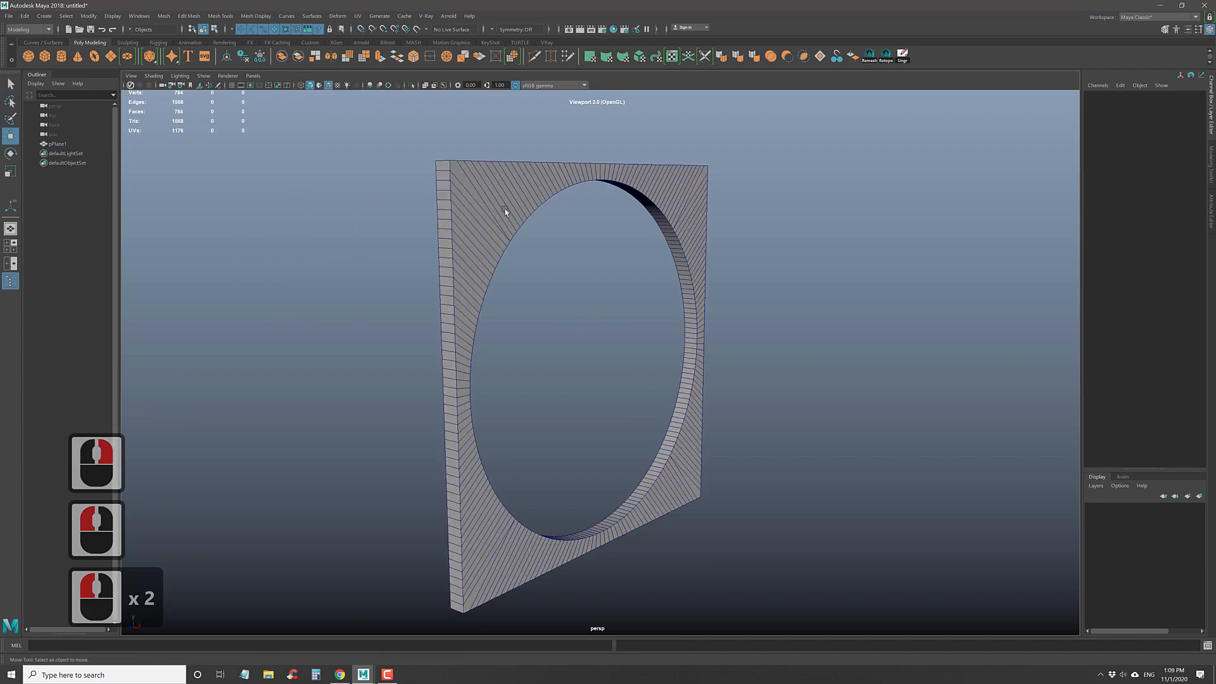
- Select the edges along the top arc of the hole's front rim
{"action": "left_click", "coordinate": [504, 214]}
{"action": "left_click_drag", "start_coordinate": [504, 216], "coordinate": [483, 236], "text": "alt"}
{"action": "middle_click_drag", "start_coordinate": [483, 236], "coordinate": [480, 223], "text": "alt"}
{"action": "right_click_drag", "start_coordinate": [472, 192], "coordinate": [494, 212]}
{"action": "left_click", "coordinate": [525, 171]}
{"action": "double_click", "coordinate": [529, 172]}
{"action": "middle_click_drag", "start_coordinate": [494, 212], "coordinate": [553, 349], "text": "alt"}
{"action": "right_click_drag", "start_coordinate": [480, 252], "coordinate": [484, 307], "text": "alt"}
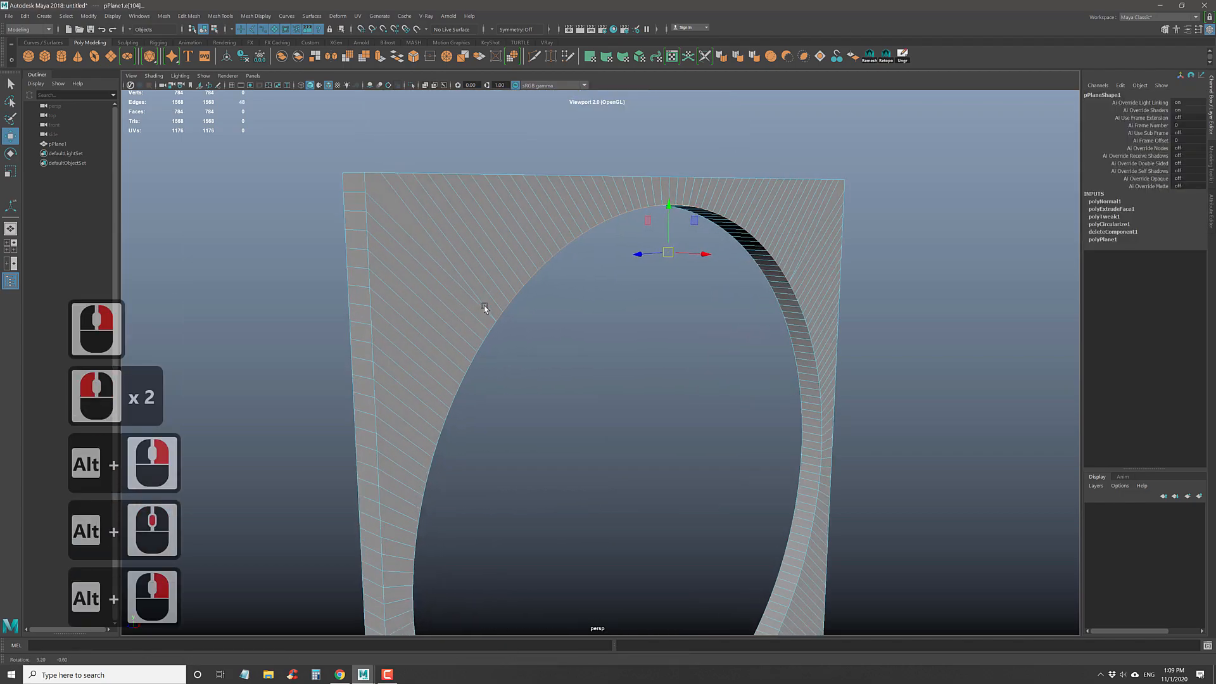
- Try moving the rim vertex where the hole faces the square's corner, and undo the move
{"action": "left_click_drag", "start_coordinate": [484, 306], "coordinate": [469, 307], "text": "alt"}
{"action": "right_click_drag", "start_coordinate": [470, 306], "coordinate": [520, 350], "text": "alt"}
{"action": "middle_click_drag", "start_coordinate": [382, 272], "coordinate": [451, 284], "text": "alt"}
{"action": "right_click_drag", "start_coordinate": [451, 285], "coordinate": [405, 271], "text": "alt"}
{"action": "left_click", "coordinate": [433, 274]}
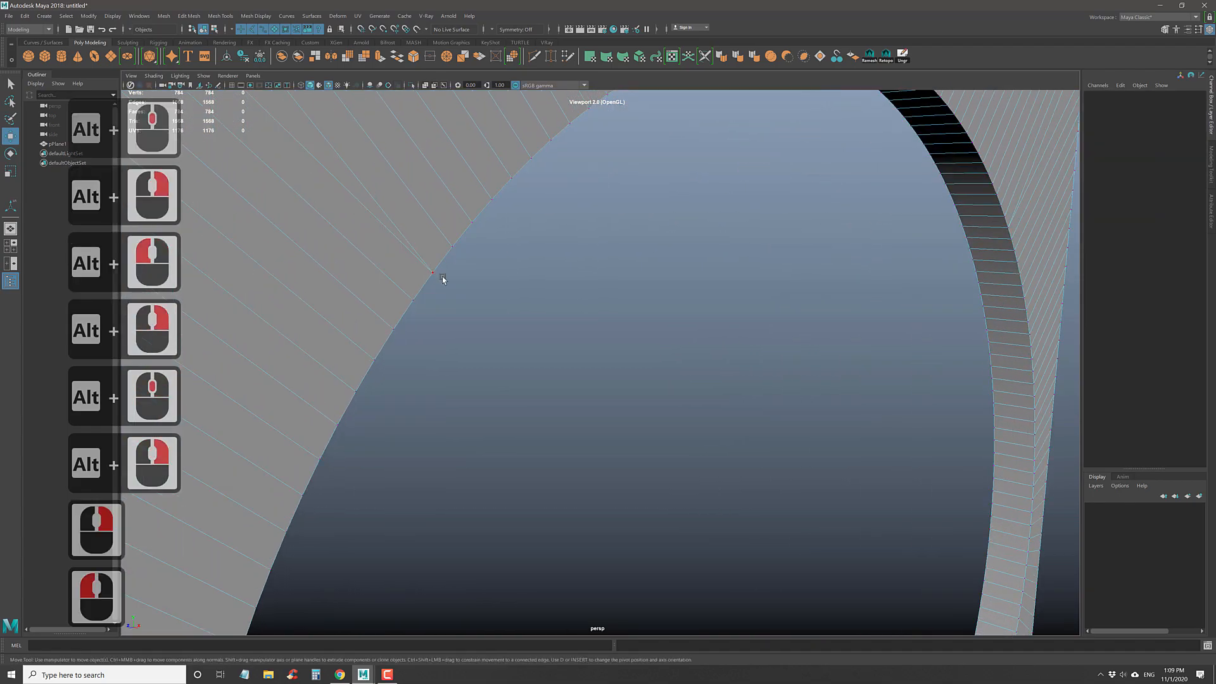
{"action": "key", "text": "w"}
{"action": "left_click_drag", "start_coordinate": [413, 314], "coordinate": [434, 271]}
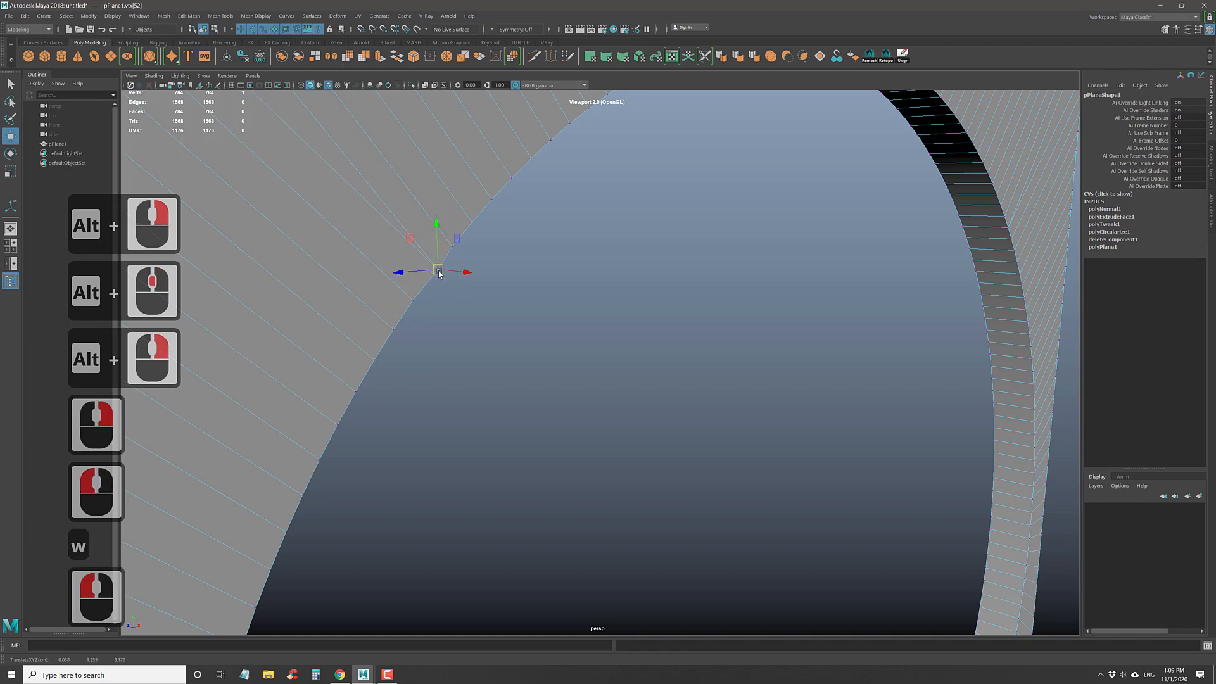
{"action": "key", "text": "ctrl+z"}
- Extend the edge selection from the top arc to the hole's entire front rim
{"action": "right_click_drag", "start_coordinate": [609, 288], "coordinate": [350, 195], "text": "alt"}
{"action": "middle_click_drag", "start_coordinate": [583, 326], "coordinate": [547, 235], "text": "alt"}
{"action": "right_click_drag", "start_coordinate": [548, 235], "coordinate": [522, 225], "text": "alt"}
{"action": "left_click", "coordinate": [551, 200]}
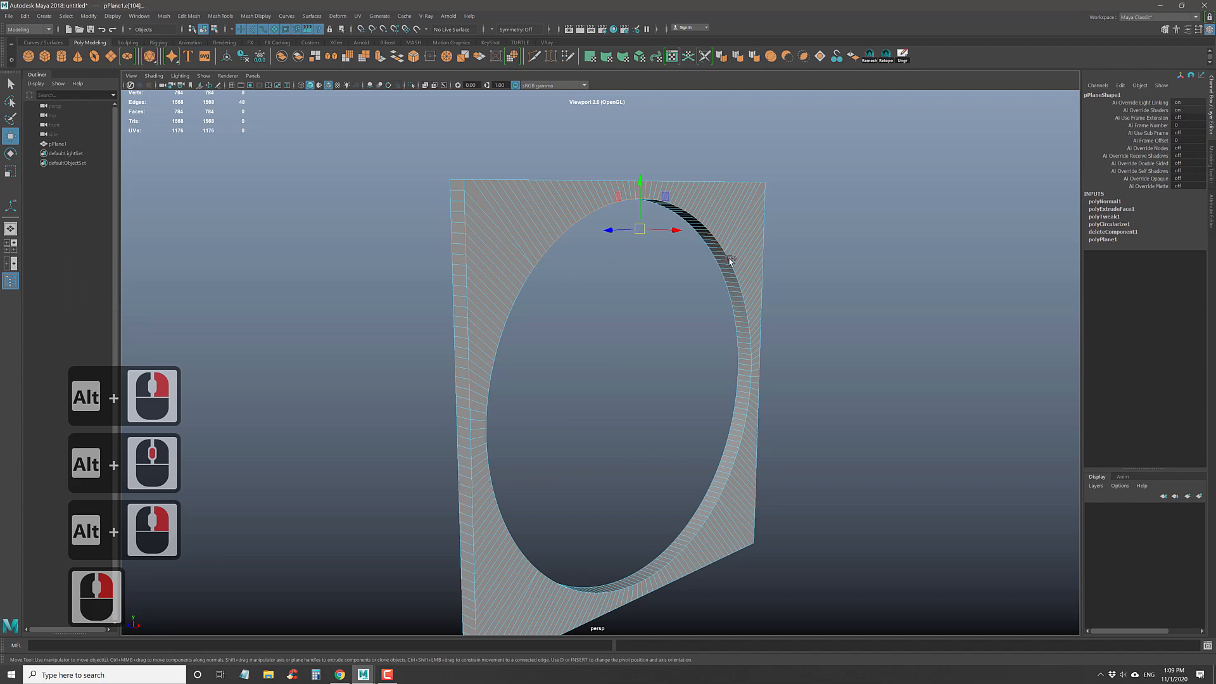
{"action": "double_click", "coordinate": [729, 260], "text": "shift"}
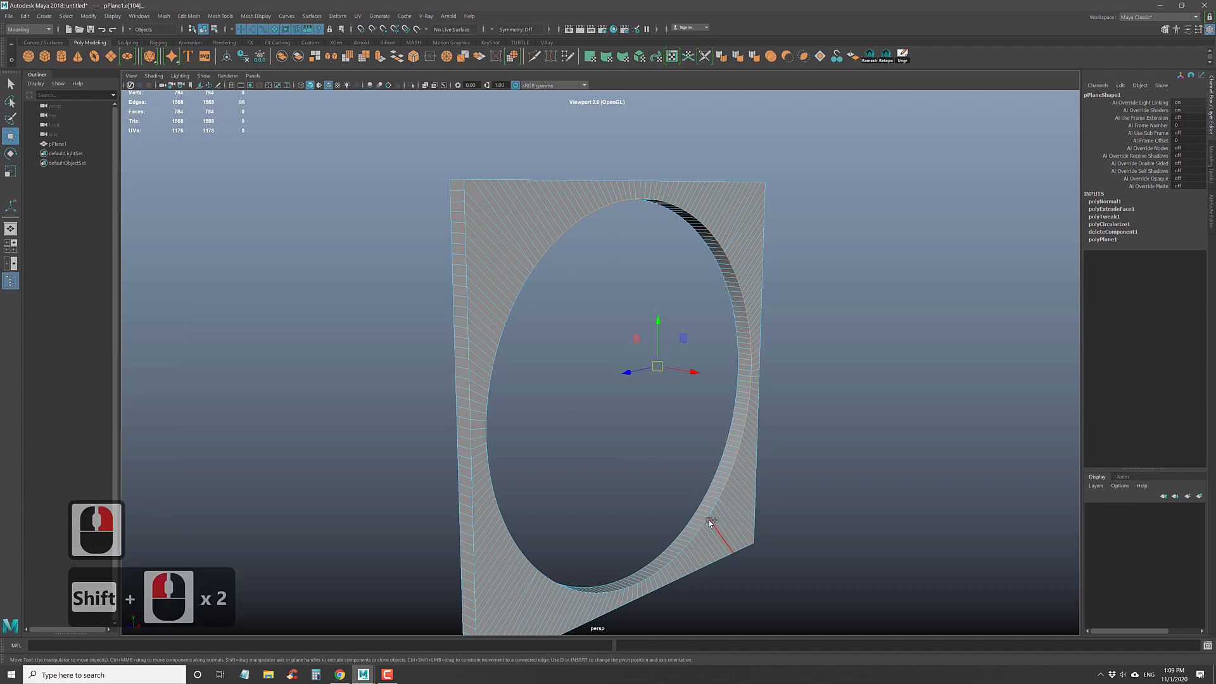
{"action": "double_click", "coordinate": [509, 530], "text": "shift"}
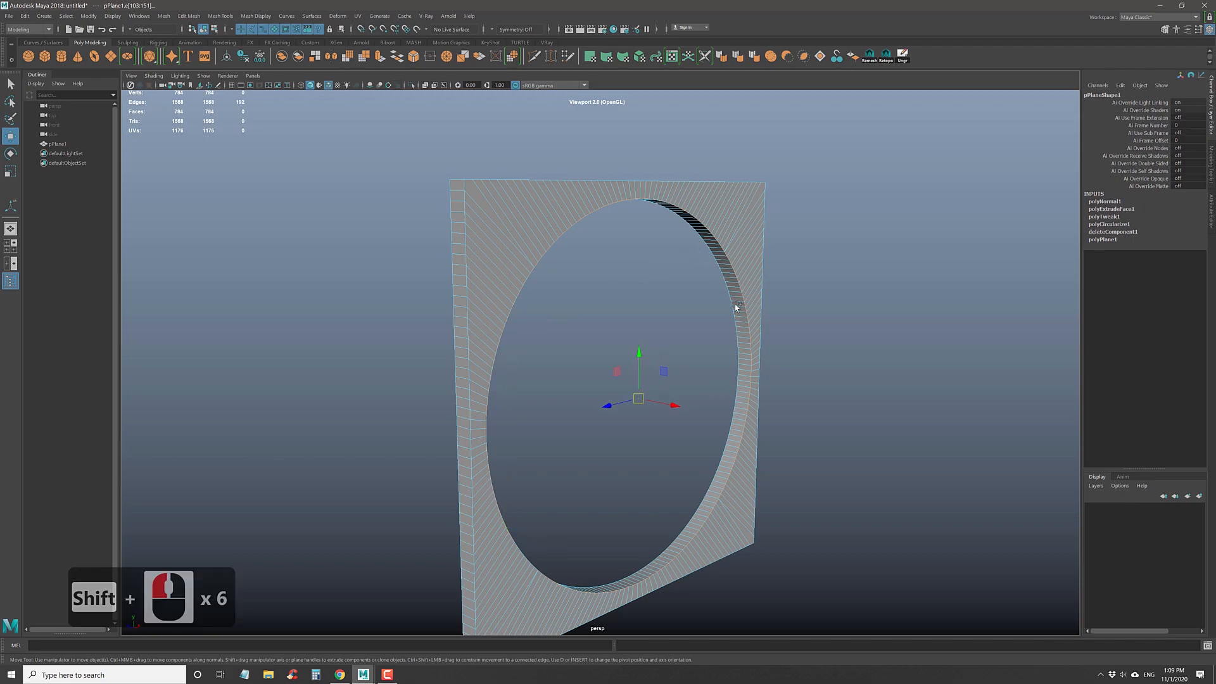
- Add all the edges of the hole's back rim to the selection
{"action": "right_click_drag", "start_coordinate": [766, 382], "coordinate": [796, 383], "text": "alt"}
{"action": "double_click", "coordinate": [792, 369], "text": "shift"}
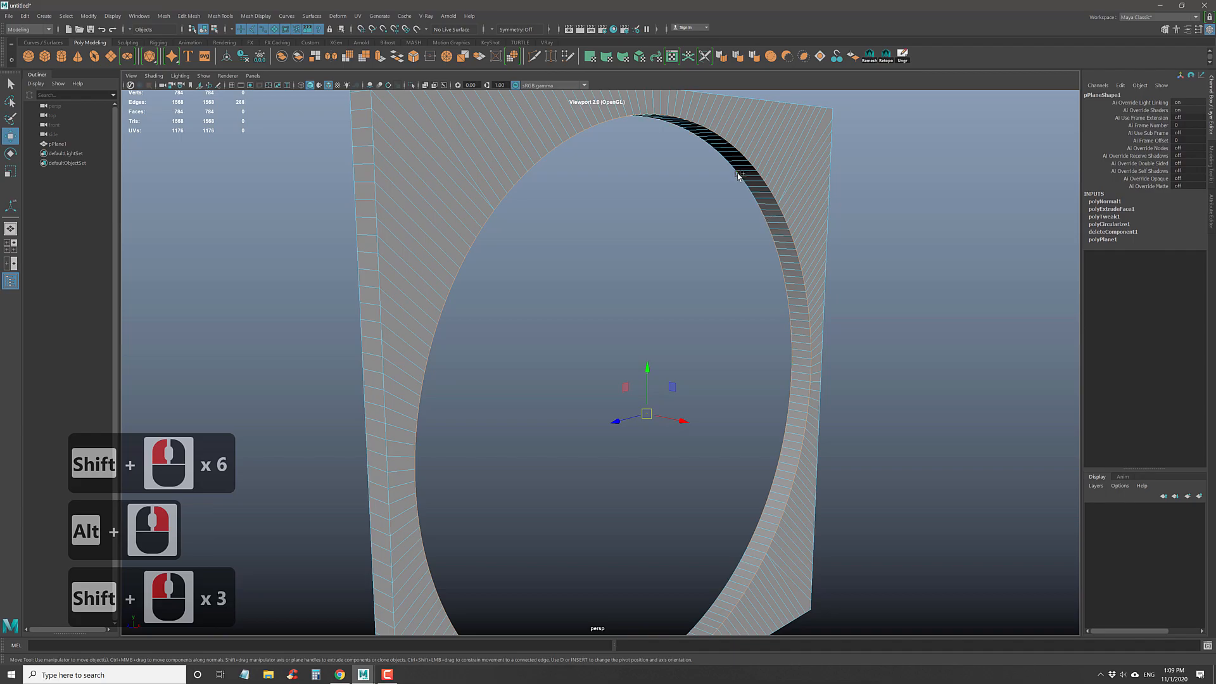
{"action": "left_click_drag", "start_coordinate": [699, 263], "coordinate": [601, 249], "text": "alt"}
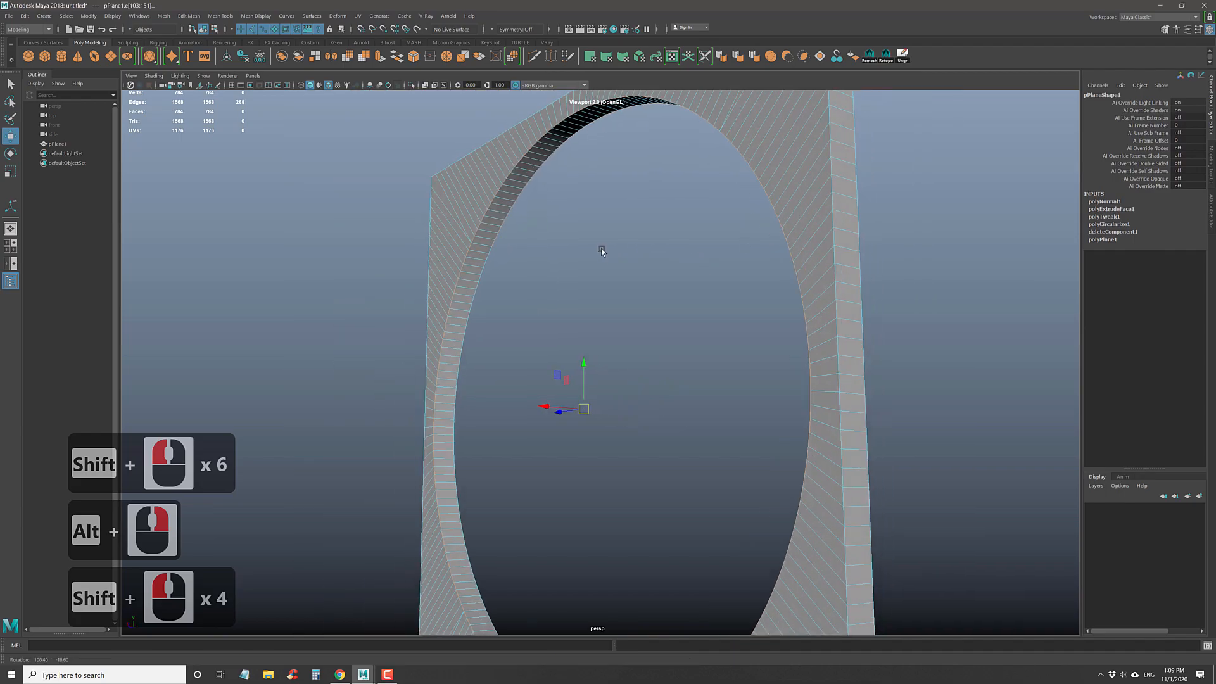
{"action": "double_click", "coordinate": [483, 279], "text": "shift"}
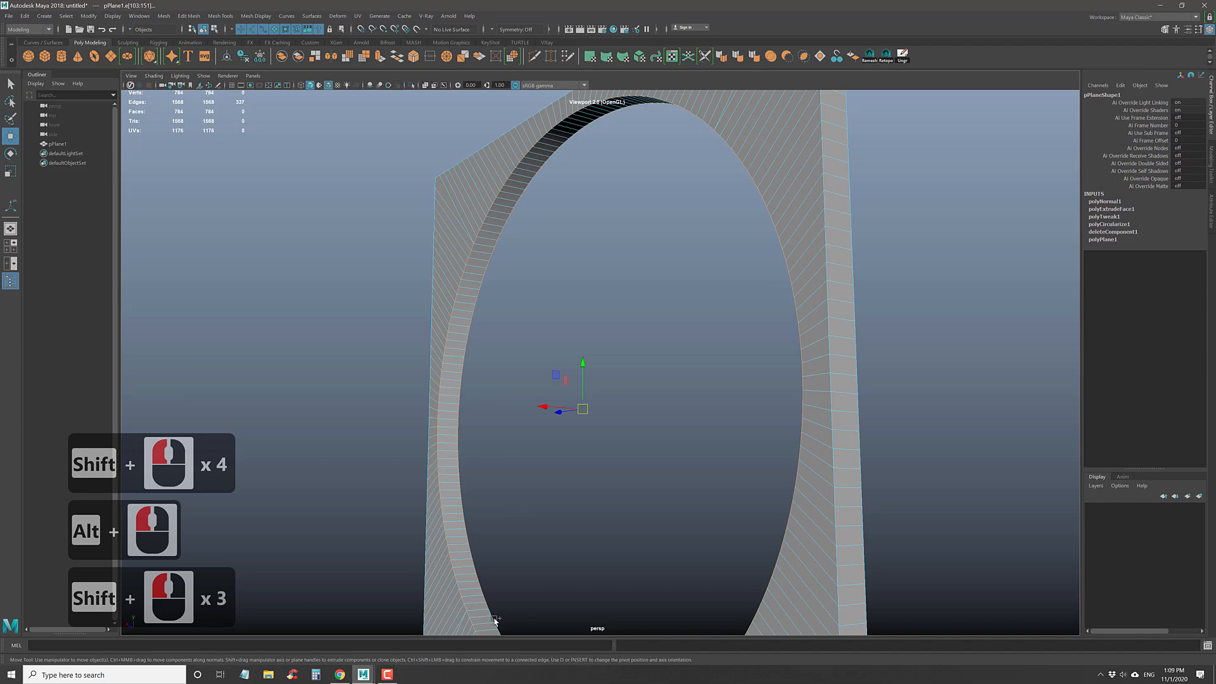
{"action": "left_click_drag", "start_coordinate": [536, 537], "coordinate": [659, 561], "text": "alt"}
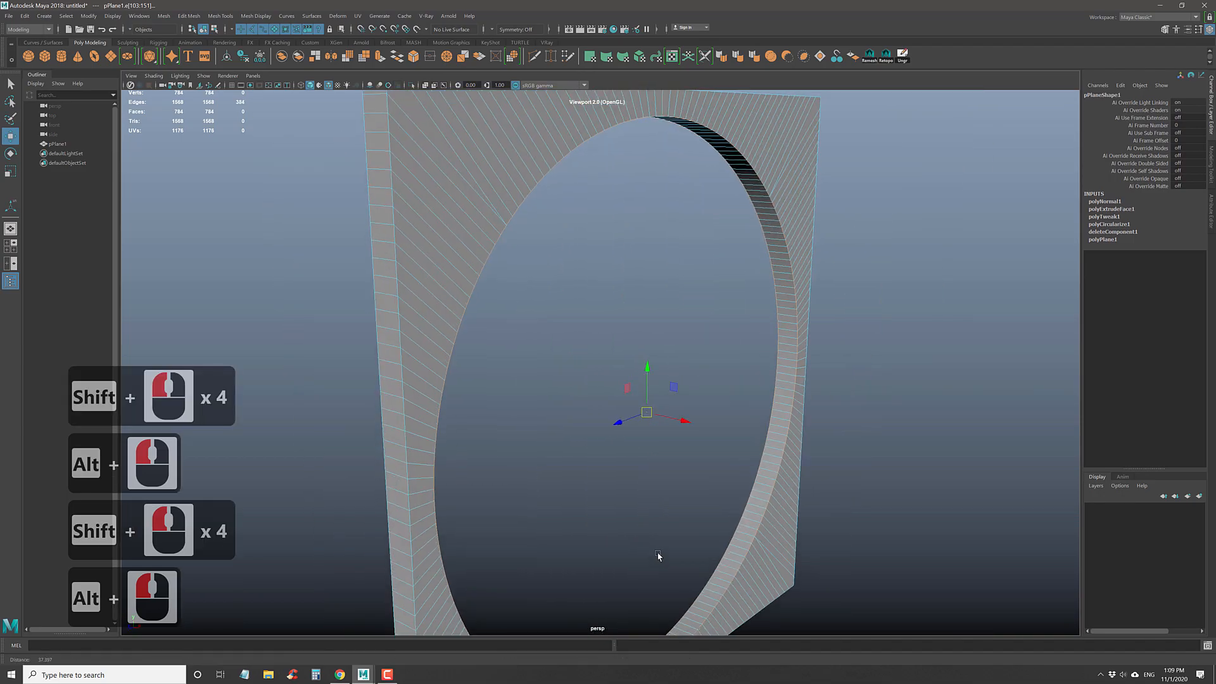
{"action": "right_click_drag", "start_coordinate": [659, 562], "coordinate": [567, 441], "text": "alt"}
- Bevel the selected front and back rim edges of the hole with a fraction of 0.2 and 2 segments
{"action": "right_click", "coordinate": [512, 262], "text": "shift"}
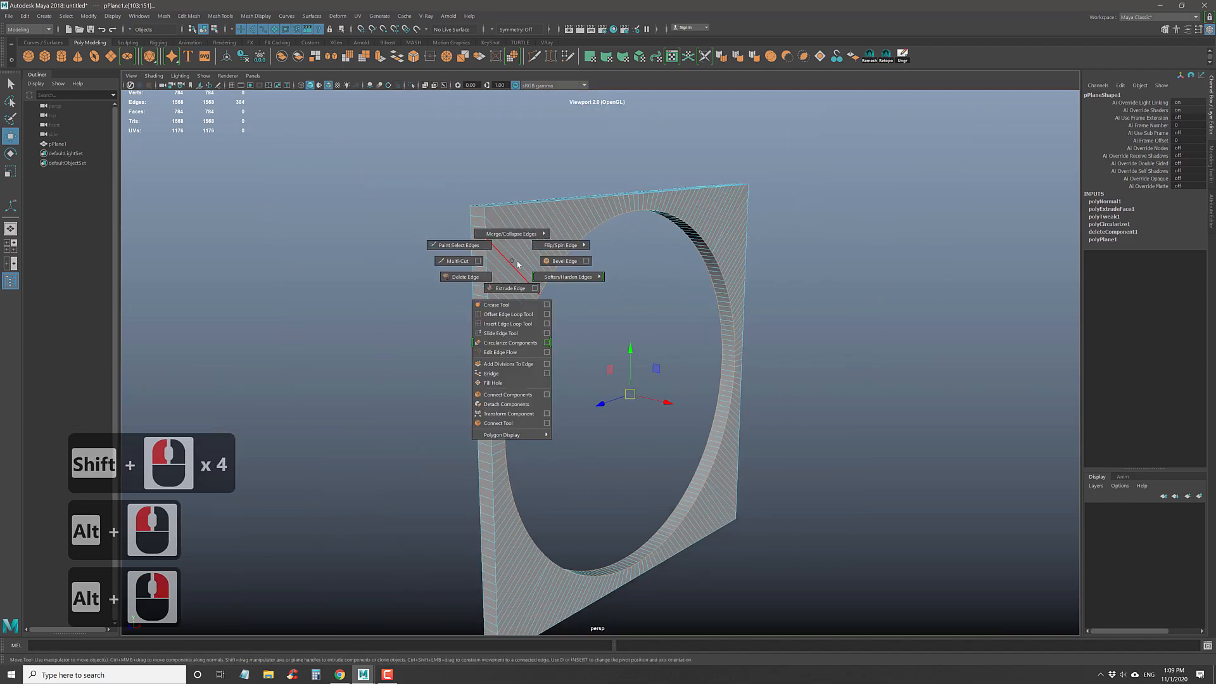
{"action": "right_click_drag", "start_coordinate": [511, 261], "coordinate": [560, 261], "text": "shift"}
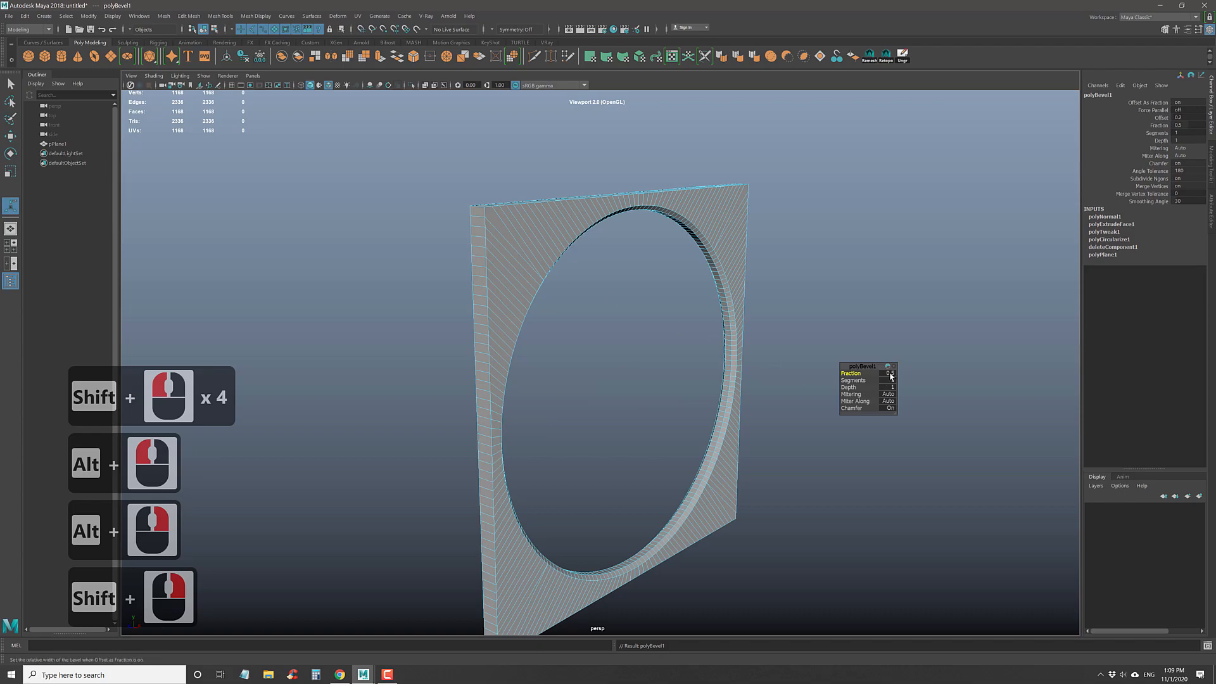
{"action": "left_click", "coordinate": [890, 374]}
{"action": "type", "text": ".2"}
{"action": "key", "text": "Return"}
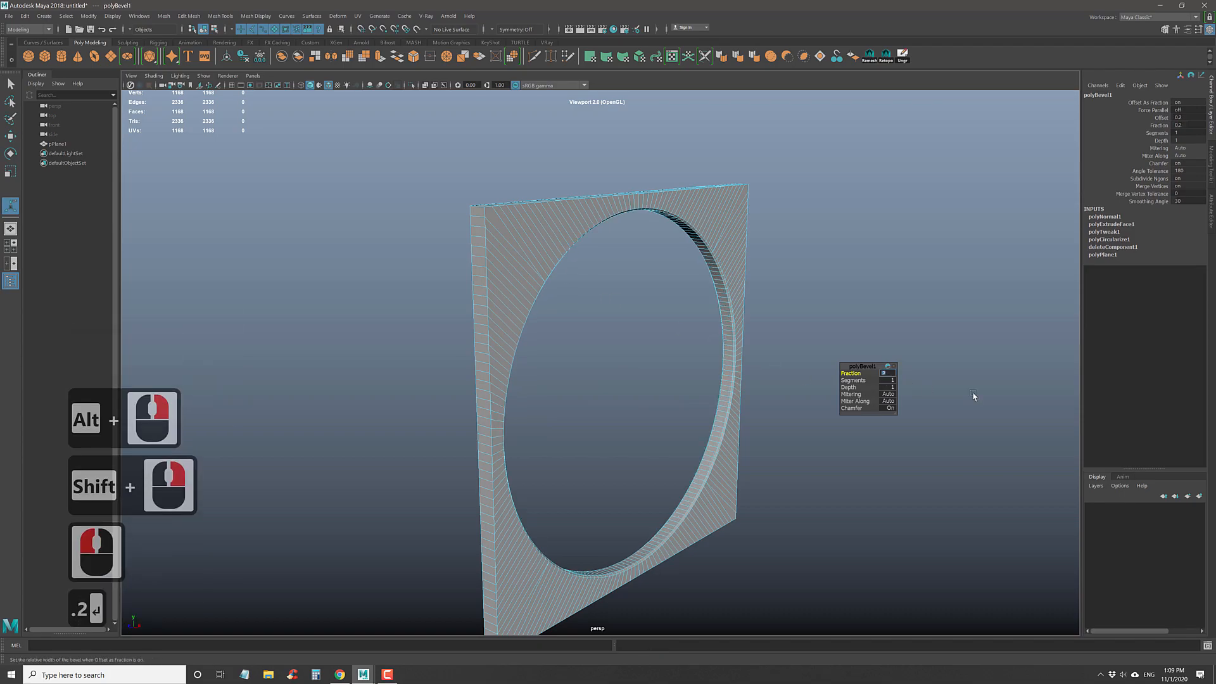
{"action": "left_click", "coordinate": [887, 380]}
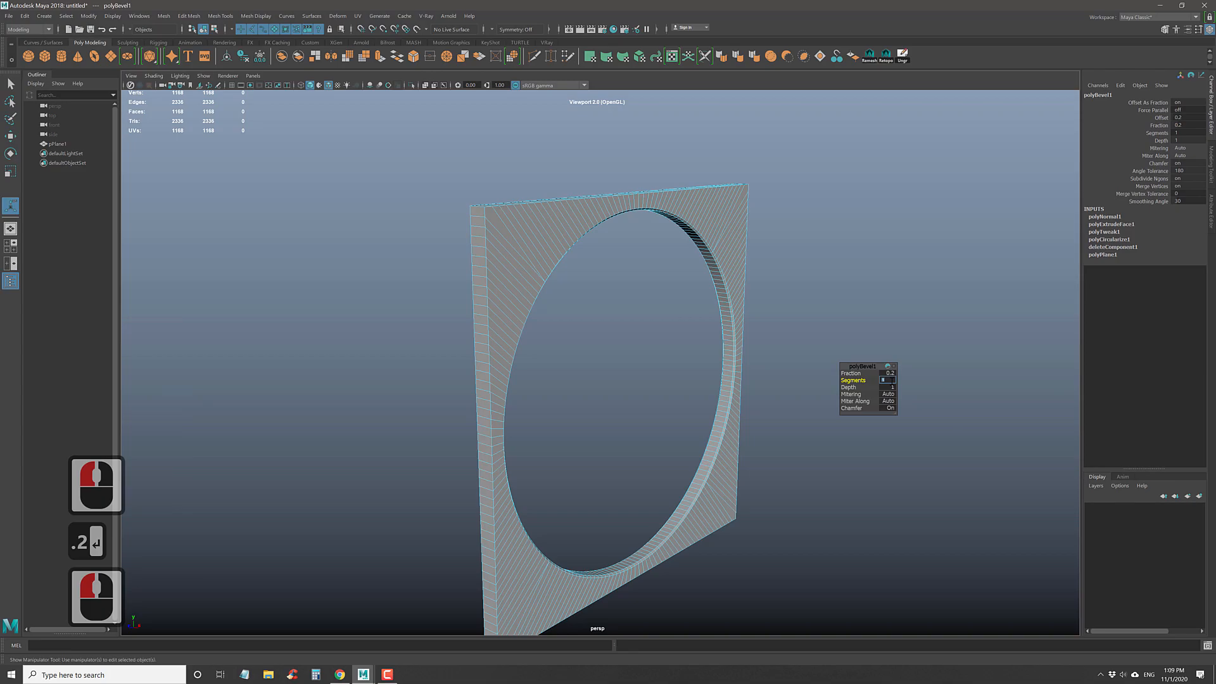
{"action": "type", "text": "2"}
{"action": "key", "text": "Return"}
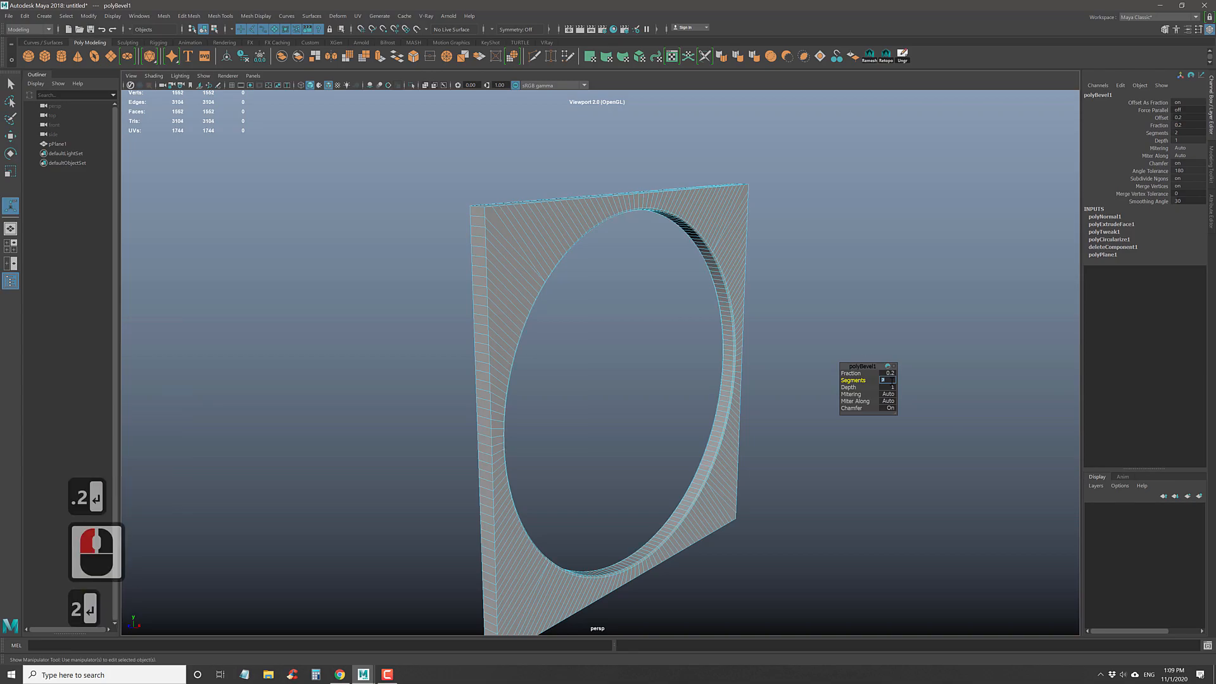
{"action": "right_click_drag", "start_coordinate": [702, 203], "coordinate": [734, 187]}
{"action": "left_click", "coordinate": [712, 182]}
{"action": "left_click_drag", "start_coordinate": [760, 237], "coordinate": [716, 214], "text": "alt"}
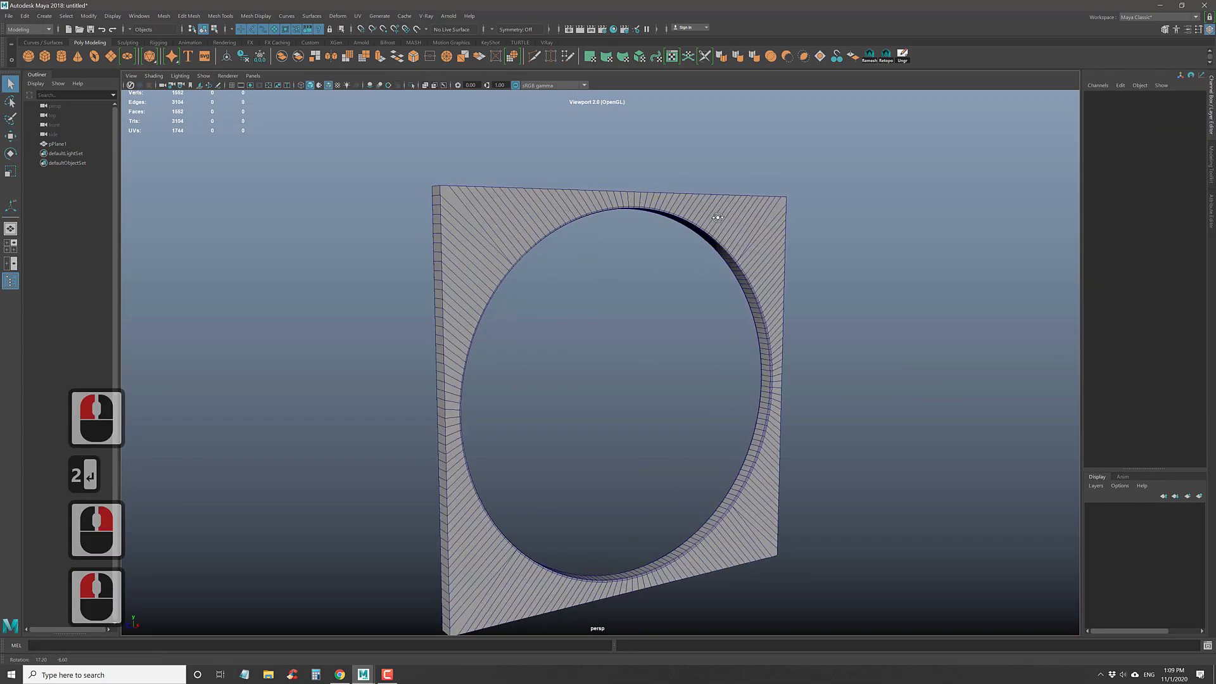
- Delete the strip of thickness faces along one vertical outer side of the frame
{"action": "right_click_drag", "start_coordinate": [775, 328], "coordinate": [522, 288], "text": "alt"}
{"action": "left_click_drag", "start_coordinate": [521, 288], "coordinate": [492, 278], "text": "alt"}
{"action": "left_click", "coordinate": [492, 278]}
{"action": "right_click_drag", "start_coordinate": [492, 278], "coordinate": [492, 306]}
{"action": "left_click_drag", "start_coordinate": [484, 269], "coordinate": [518, 268], "text": "alt"}
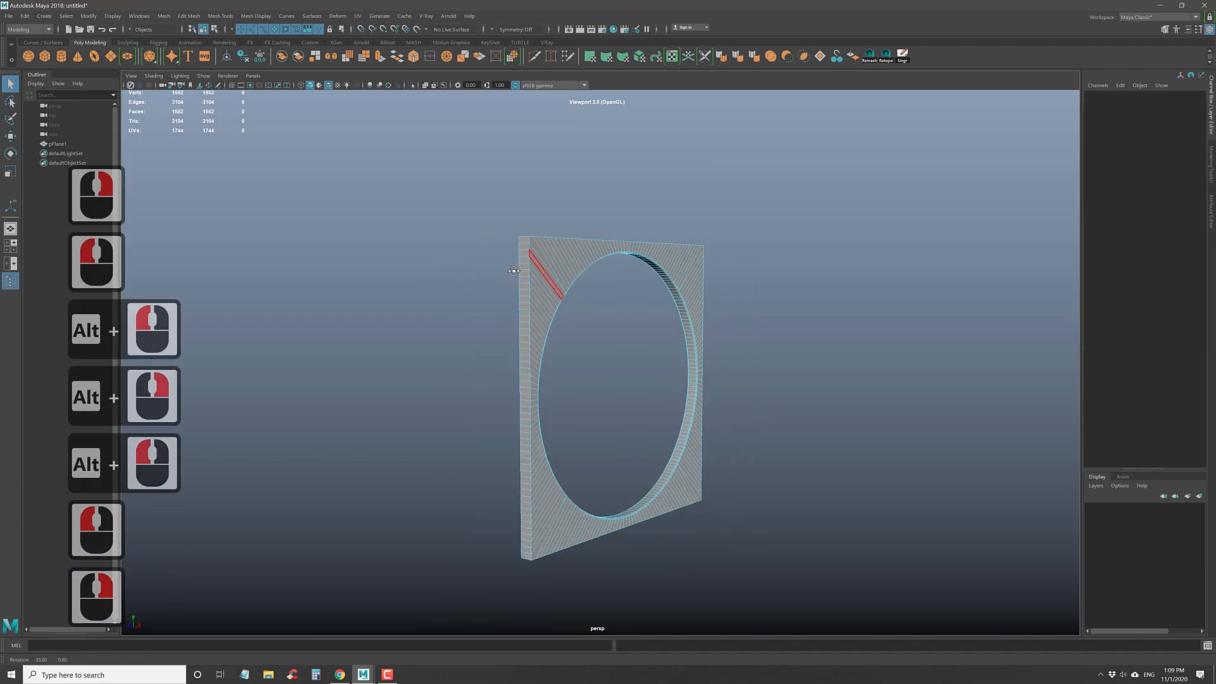
{"action": "left_click", "coordinate": [524, 240]}
{"action": "double_click", "coordinate": [527, 556], "text": "shift"}
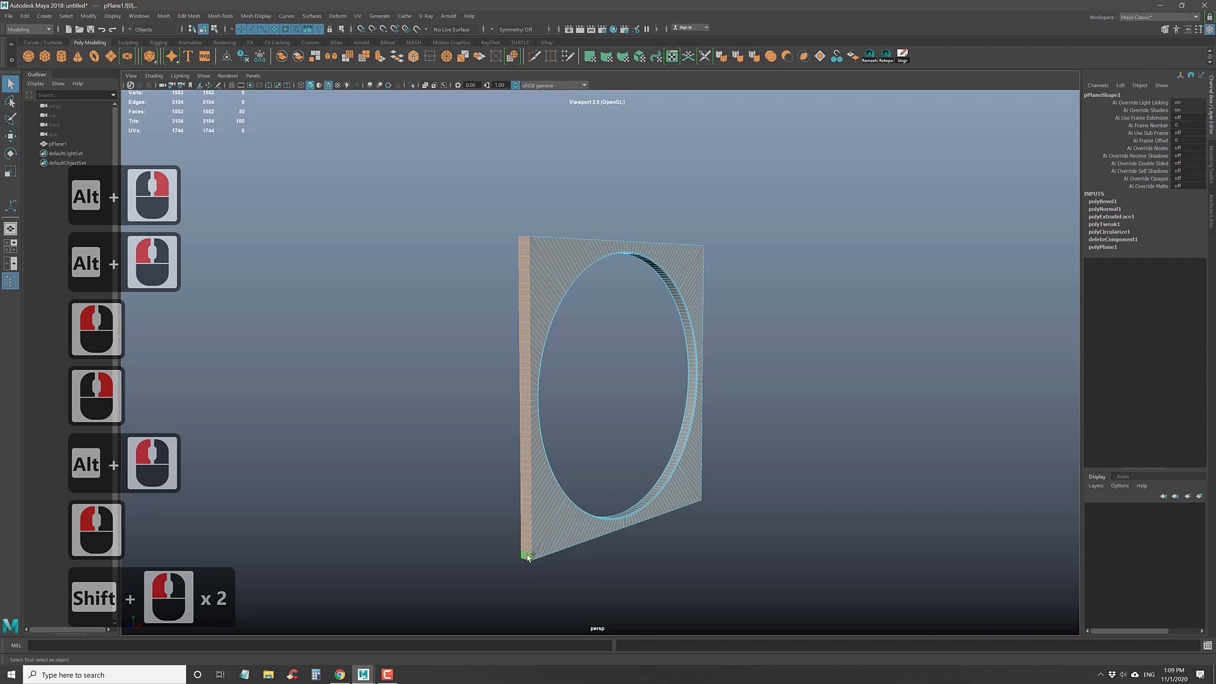
{"action": "key", "text": "Delete"}
- Delete the strip of thickness faces along the opposite vertical outer side of the frame
{"action": "left_click_drag", "start_coordinate": [778, 433], "coordinate": [657, 329], "text": "alt"}
{"action": "left_click", "coordinate": [624, 242]}
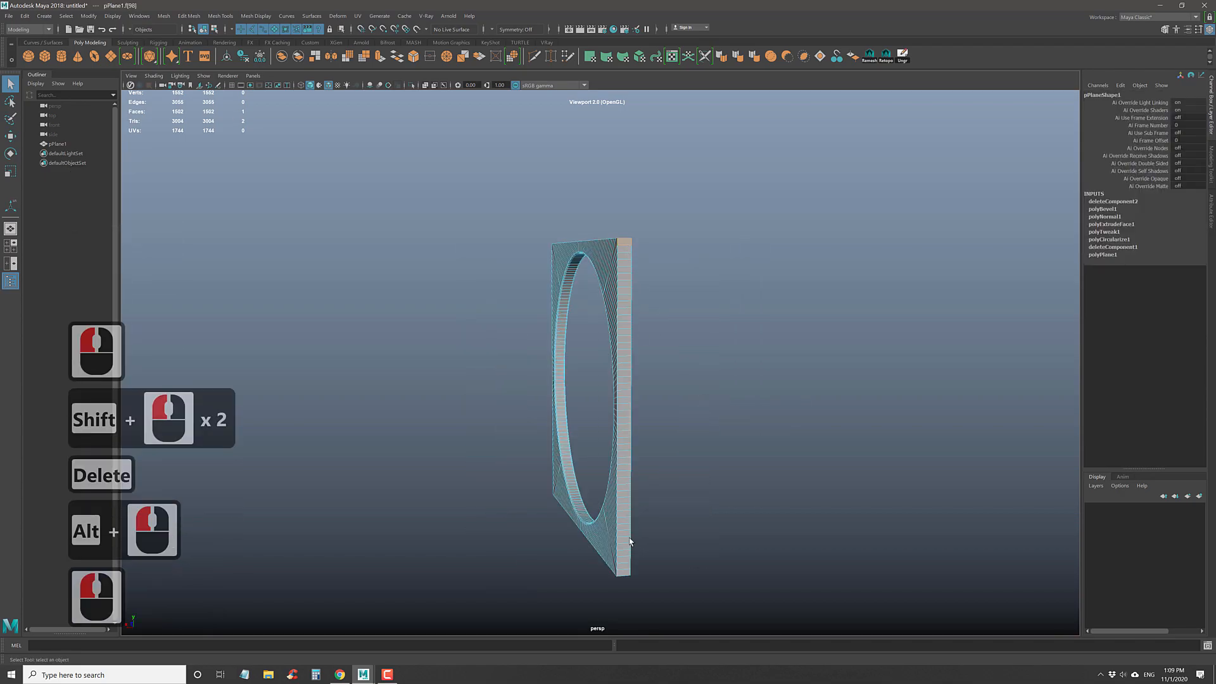
{"action": "double_click", "coordinate": [627, 572], "text": "shift"}
{"action": "left_click_drag", "start_coordinate": [634, 509], "coordinate": [718, 267], "text": "alt"}
{"action": "key", "text": "Delete"}
- Select the frame as an object and delete its construction history
{"action": "right_click_drag", "start_coordinate": [718, 267], "coordinate": [735, 256]}
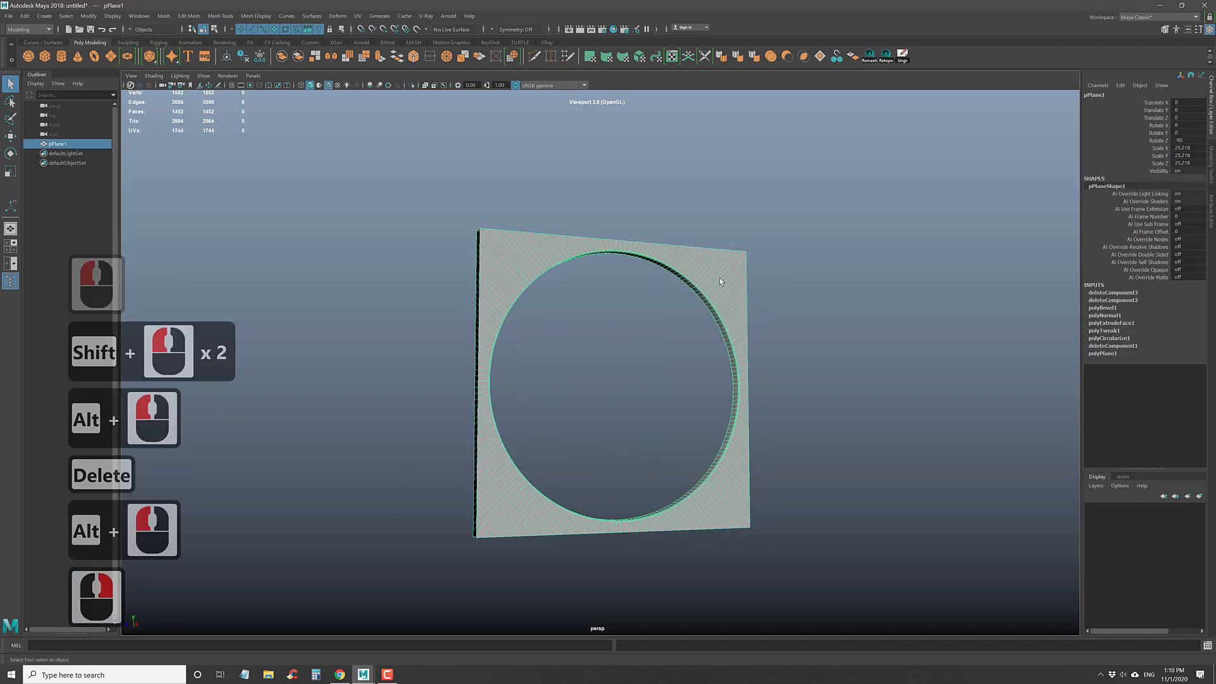
{"action": "left_click_drag", "start_coordinate": [720, 280], "coordinate": [708, 283], "text": "alt"}
{"action": "key", "text": "w"}
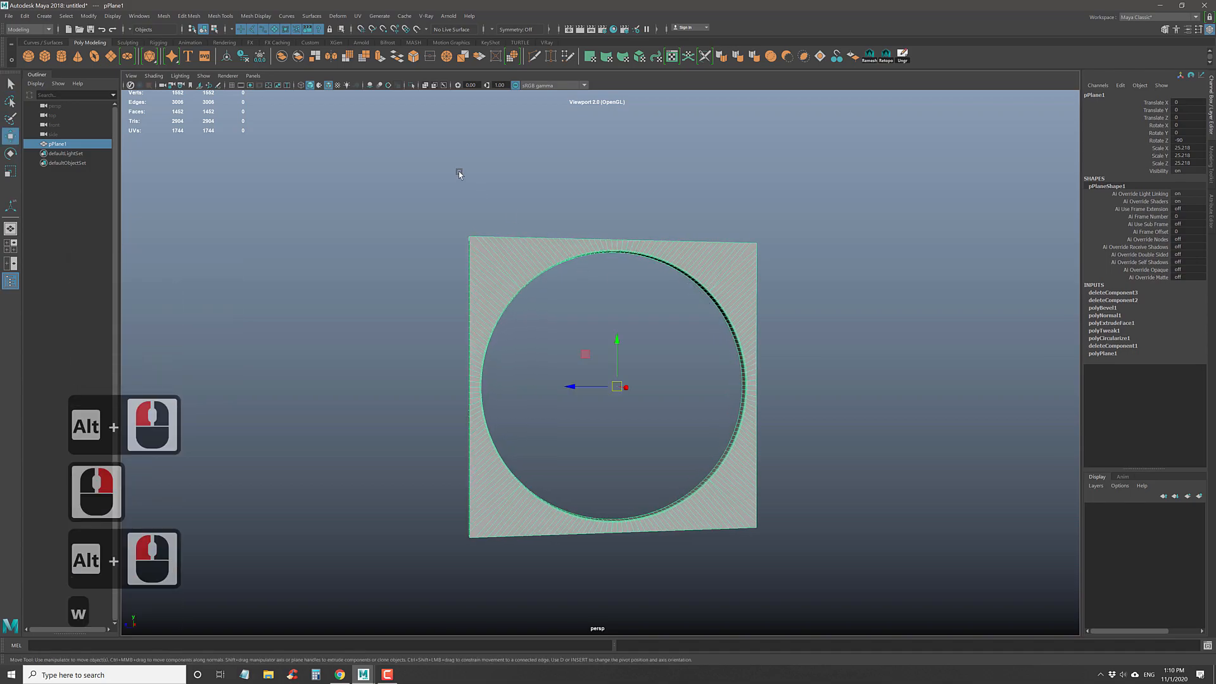
{"action": "left_click", "coordinate": [247, 59]}
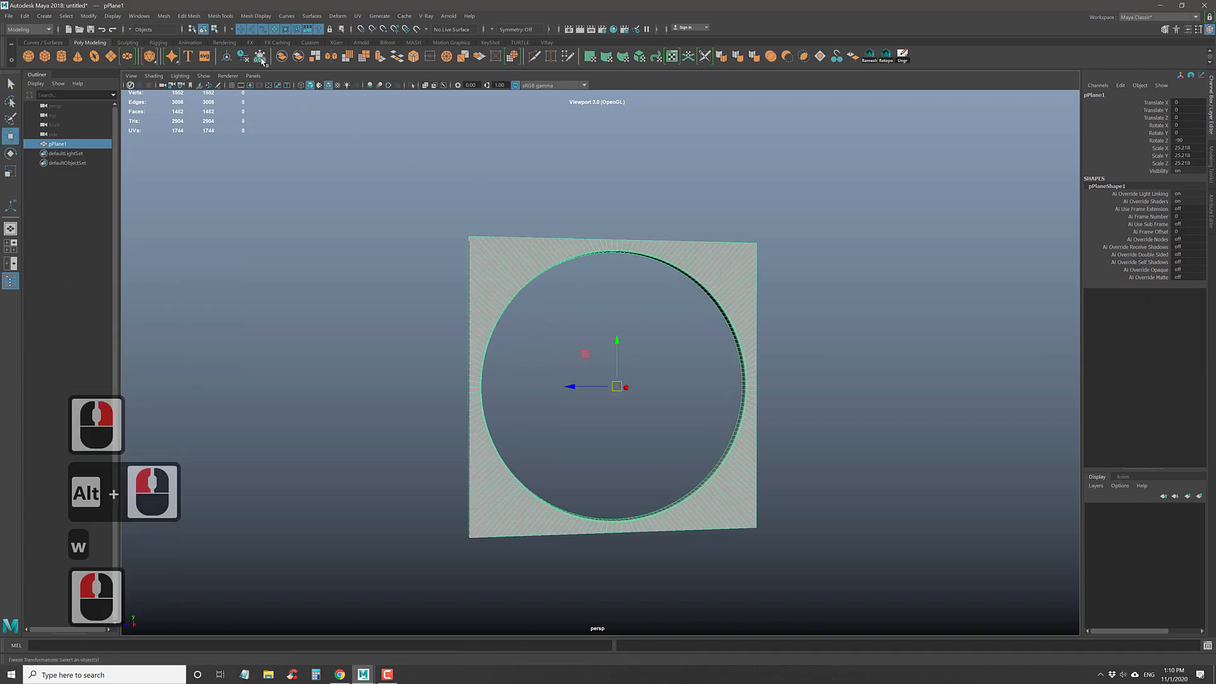
- Freeze the panel's transformations and snap its pivot to an upper corner vertex
{"action": "left_click", "coordinate": [261, 59]}
{"action": "left_click_drag", "start_coordinate": [503, 272], "coordinate": [529, 312], "text": "alt"}
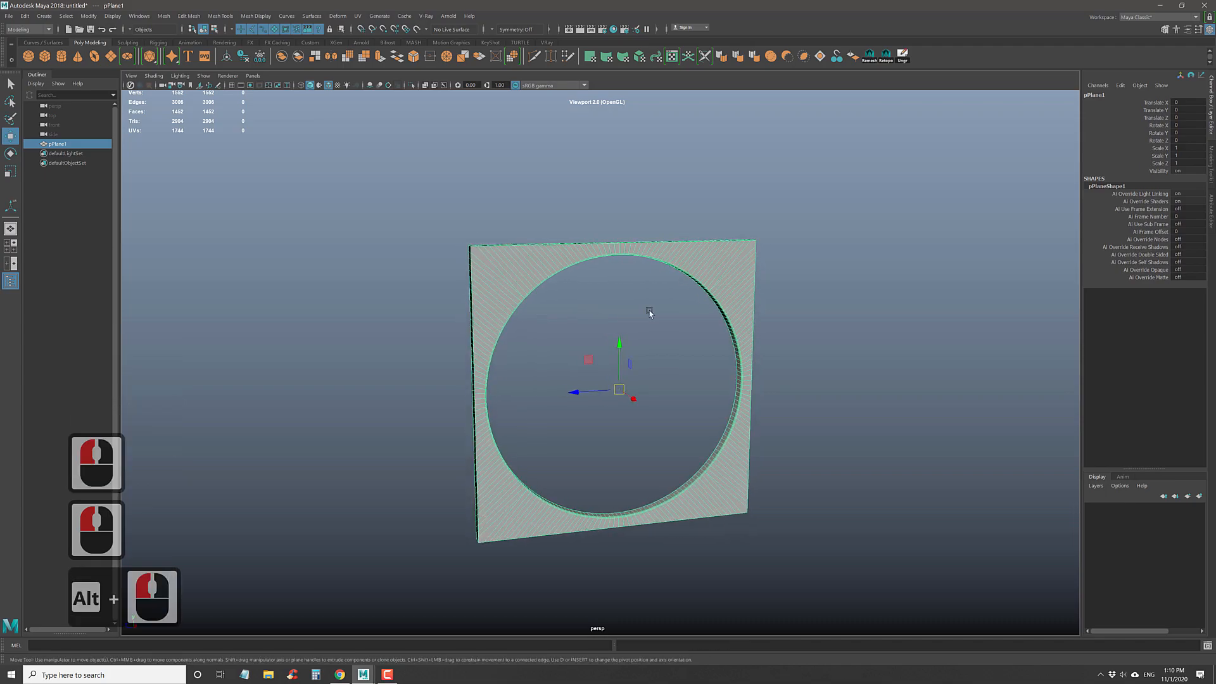
{"action": "key", "text": "d"}
{"action": "middle_click", "coordinate": [757, 243]}
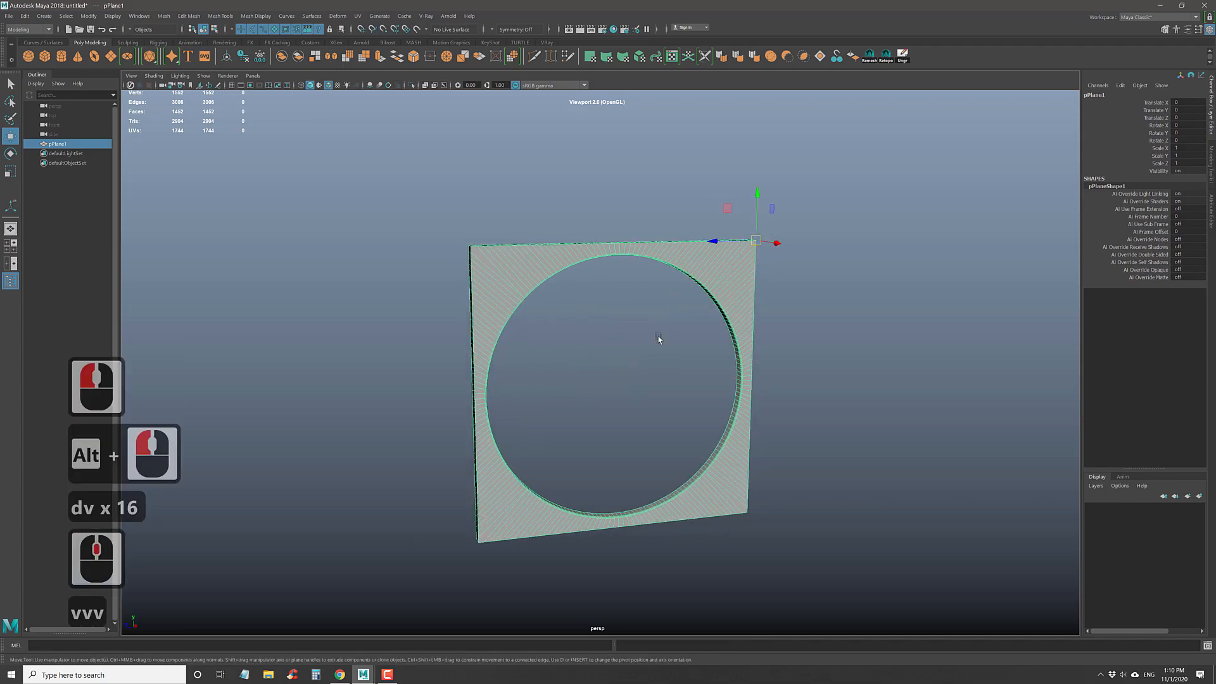
- Duplicate the panel with repeatable transform and snap the copy edge to edge beside the original, offset 25.218 along Z
{"action": "left_click_drag", "start_coordinate": [659, 321], "coordinate": [575, 325], "text": "alt"}
{"action": "middle_click_drag", "start_coordinate": [576, 325], "coordinate": [630, 309], "text": "alt"}
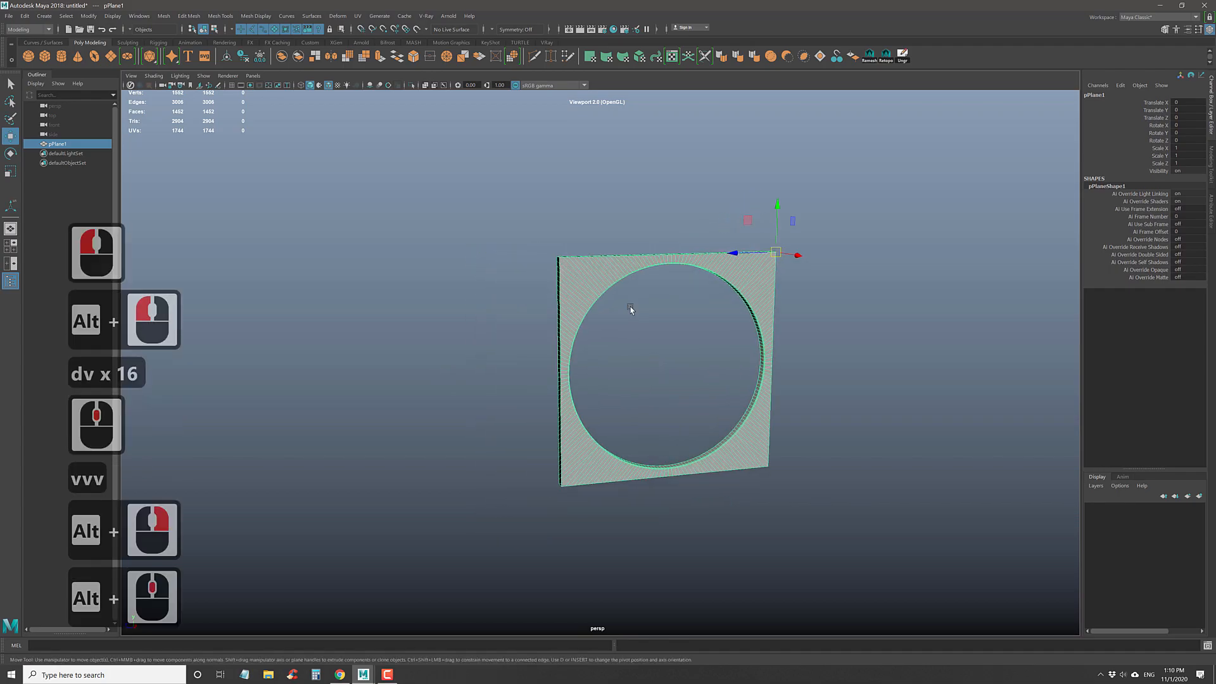
{"action": "key", "text": "shift+d"}
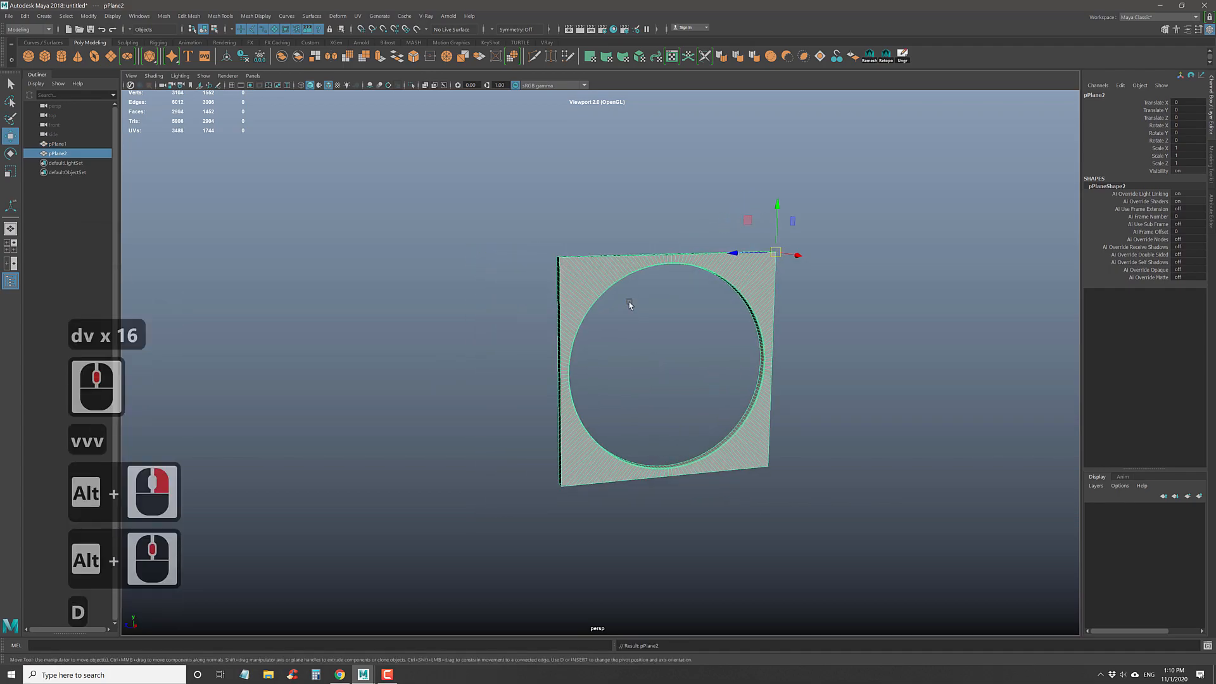
{"action": "key", "text": "v"}
{"action": "middle_click", "coordinate": [558, 263]}
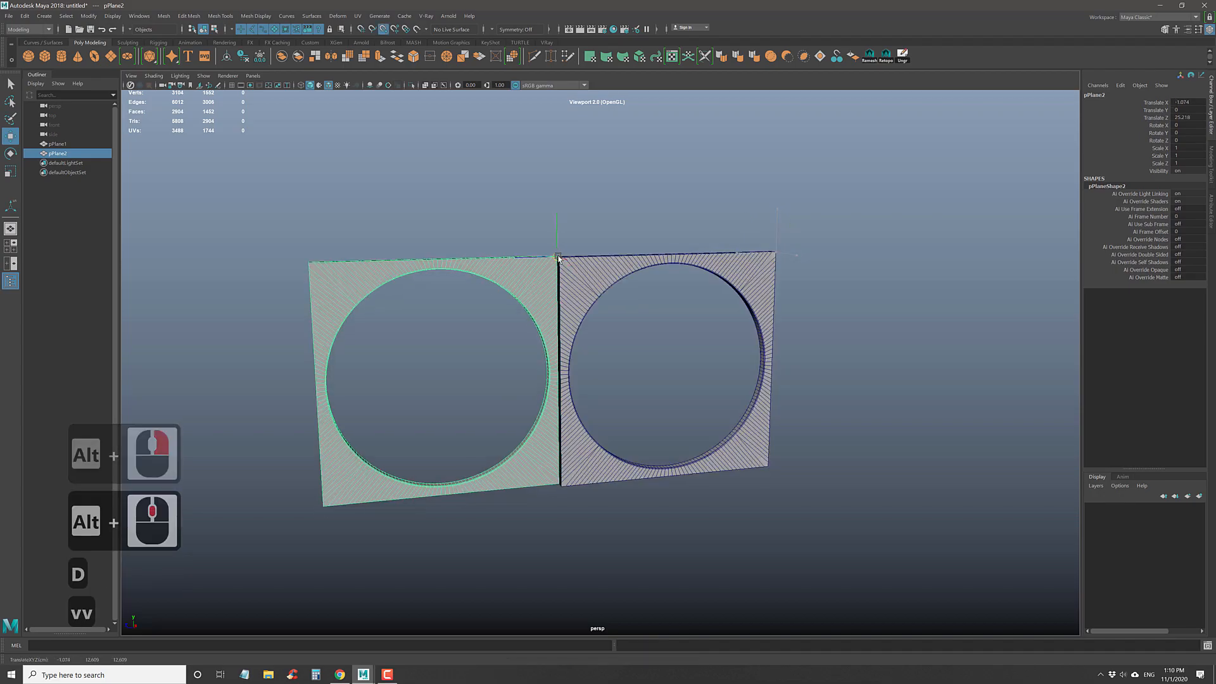
- Repeat the offset duplication until the row contains seven adjoining panels
{"action": "right_click_drag", "start_coordinate": [666, 374], "coordinate": [549, 322], "text": "alt"}
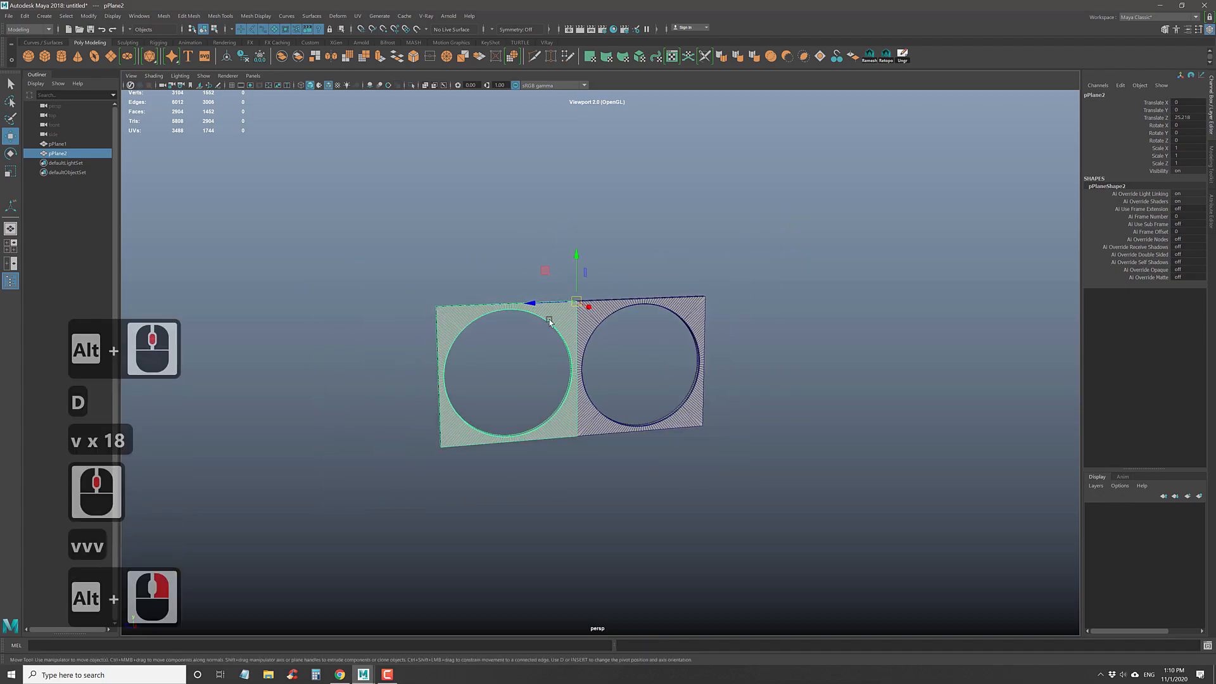
{"action": "key", "text": "shift+d"}
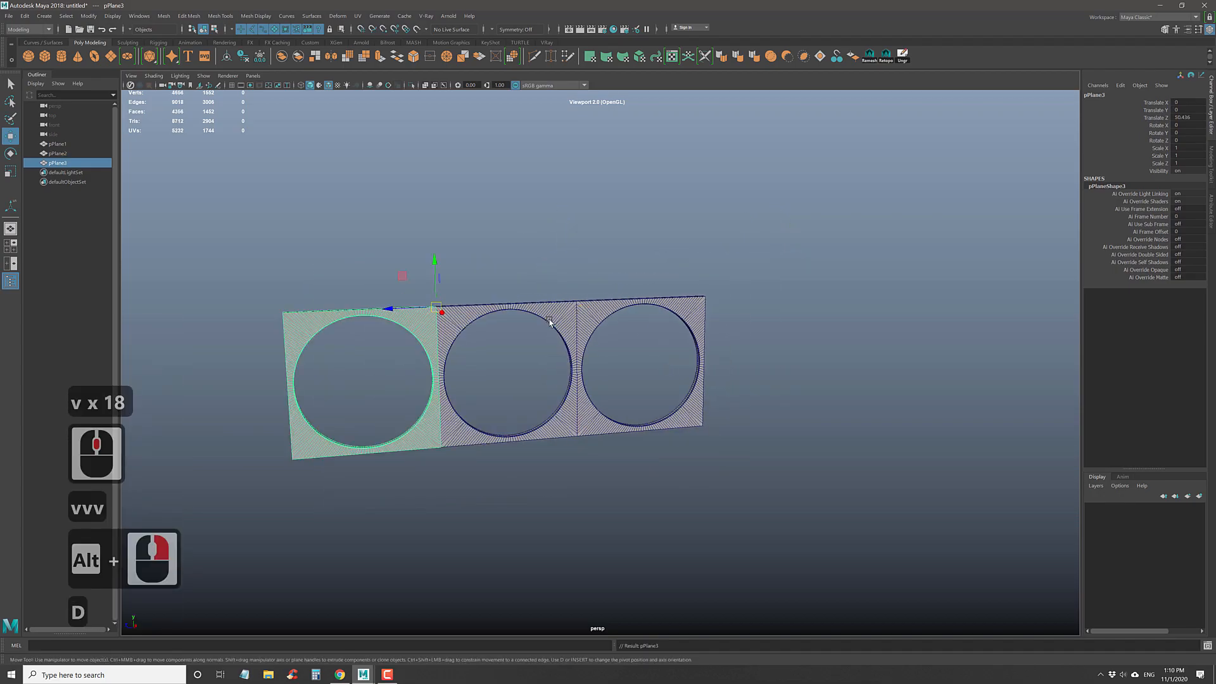
{"action": "key", "text": "shift+d"}
{"action": "key", "text": "shift+d"}
{"action": "key", "text": "shift+d"}
- Select all seven panels of the row and combine them into one mesh
{"action": "right_click_drag", "start_coordinate": [730, 455], "coordinate": [502, 362], "text": "alt"}
{"action": "left_click_drag", "start_coordinate": [502, 363], "coordinate": [613, 435], "text": "alt"}
{"action": "right_click_drag", "start_coordinate": [612, 432], "coordinate": [574, 412], "text": "alt"}
{"action": "middle_click_drag", "start_coordinate": [573, 412], "coordinate": [561, 407], "text": "alt"}
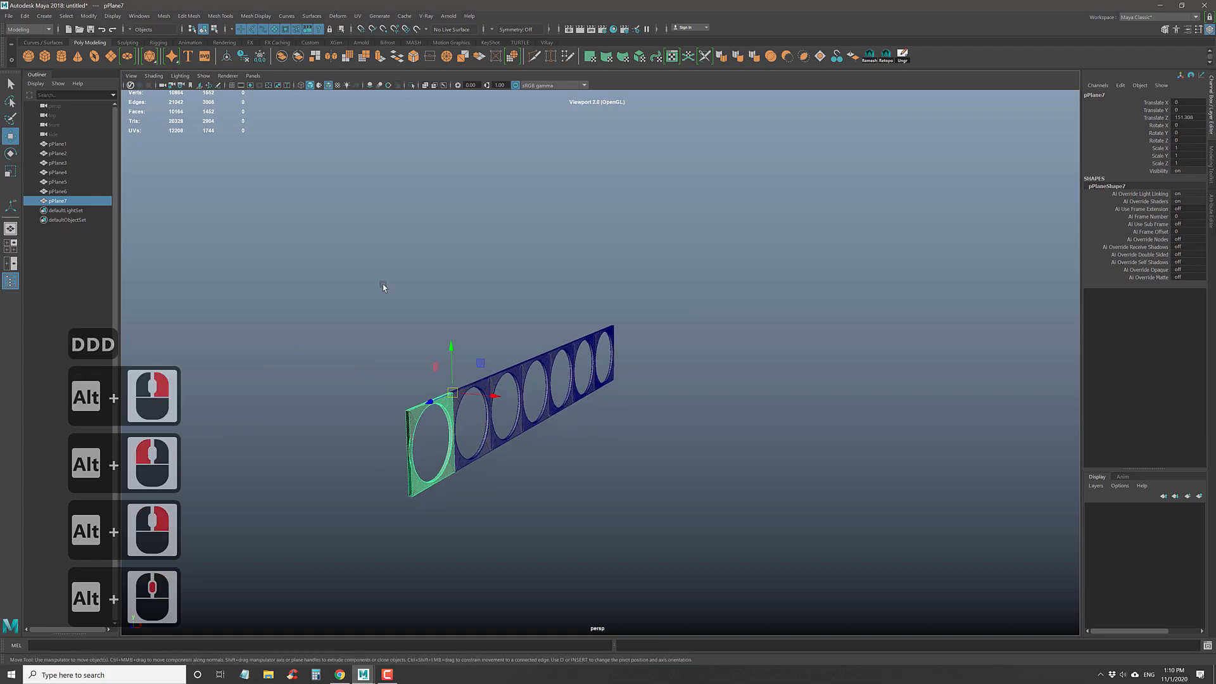
{"action": "left_click_drag", "start_coordinate": [374, 271], "coordinate": [656, 515]}
{"action": "middle_click_drag", "start_coordinate": [656, 495], "coordinate": [539, 404], "text": "alt"}
{"action": "left_click_drag", "start_coordinate": [539, 404], "coordinate": [570, 412], "text": "alt"}
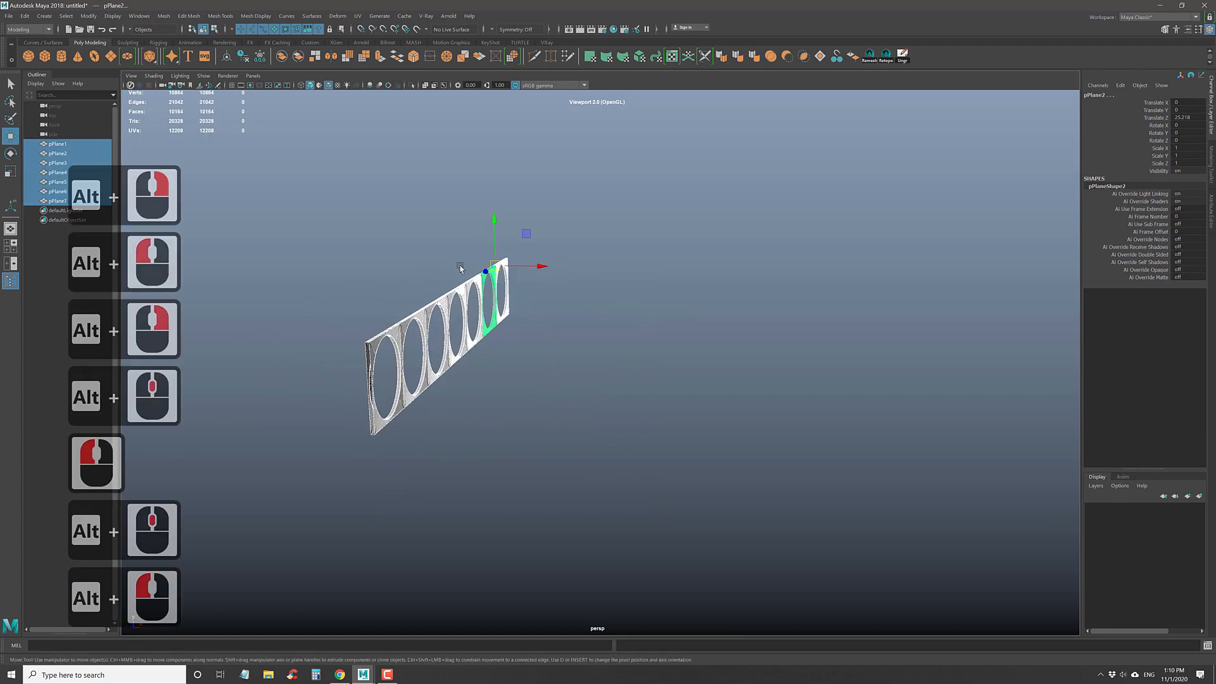
{"action": "right_click_drag", "start_coordinate": [446, 338], "coordinate": [491, 354], "text": "alt"}
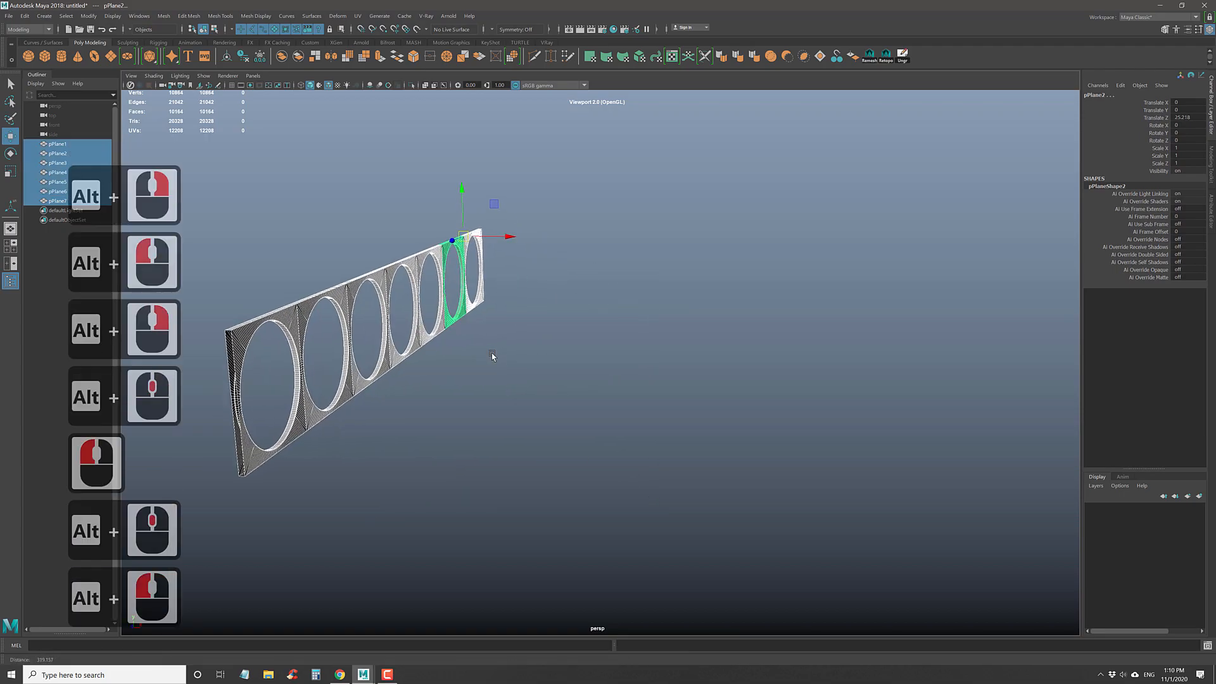
{"action": "left_click", "coordinate": [281, 56]}
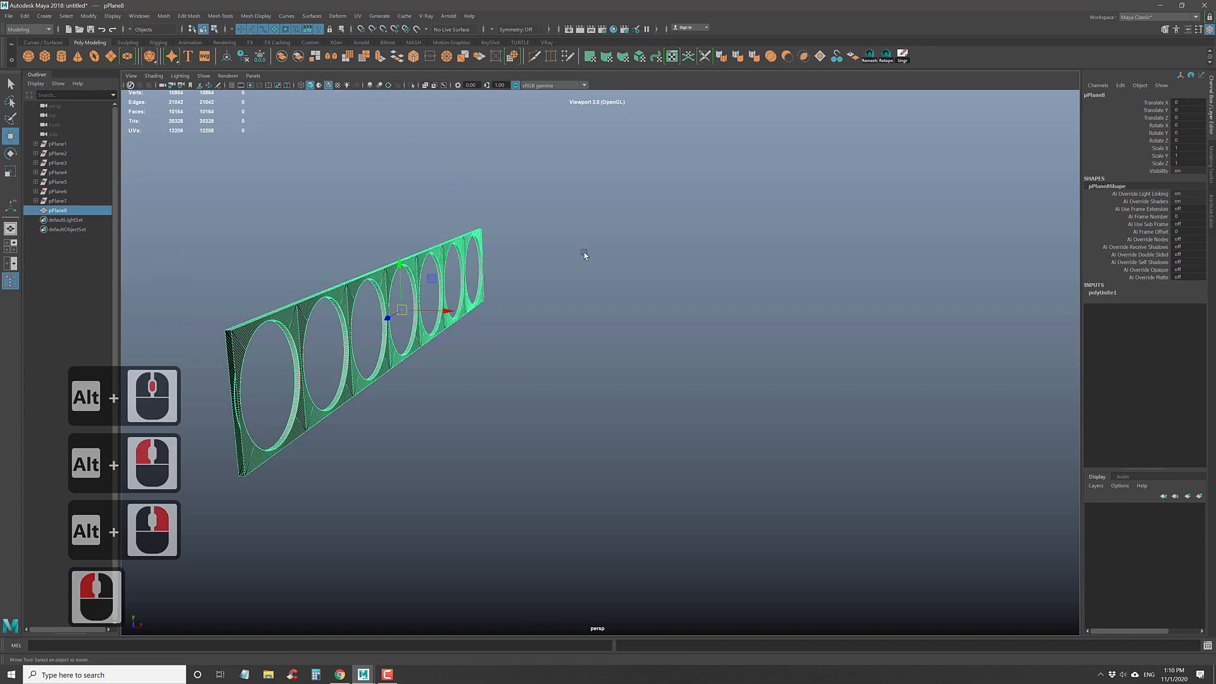
- Duplicate the combined panel row and move the copy about 69.3 units along X to form a parallel second wall
{"action": "left_click", "coordinate": [583, 253]}
{"action": "left_click", "coordinate": [419, 260]}
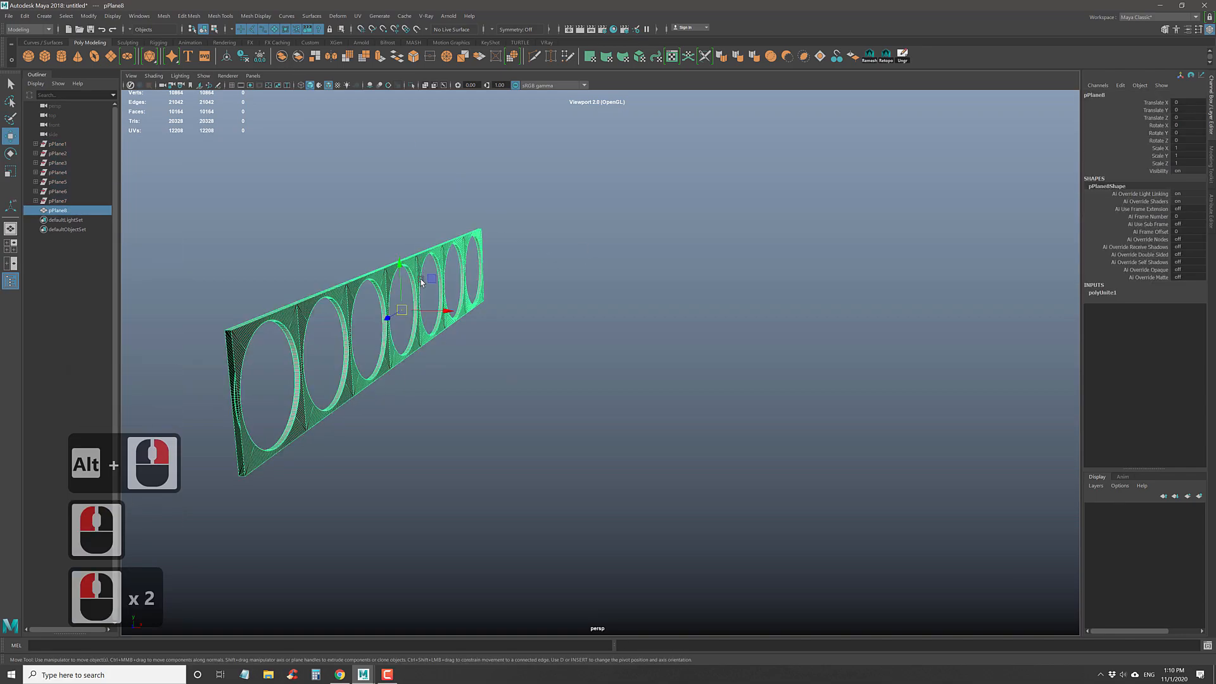
{"action": "key", "text": "ctrl+d"}
{"action": "left_click_drag", "start_coordinate": [443, 311], "coordinate": [688, 358]}
{"action": "left_click_drag", "start_coordinate": [688, 358], "coordinate": [732, 374], "text": "alt"}
{"action": "mouse_move", "coordinate": [557, 361]}
{"action": "middle_mouse_down", "text": "alt"}
{"action": "mouse_move", "coordinate": [530, 347]}
{"action": "mouse_move", "coordinate": [551, 352]}
{"action": "middle_mouse_up", "text": "alt"}
{"action": "left_click_drag", "start_coordinate": [551, 353], "coordinate": [497, 340], "text": "alt"}
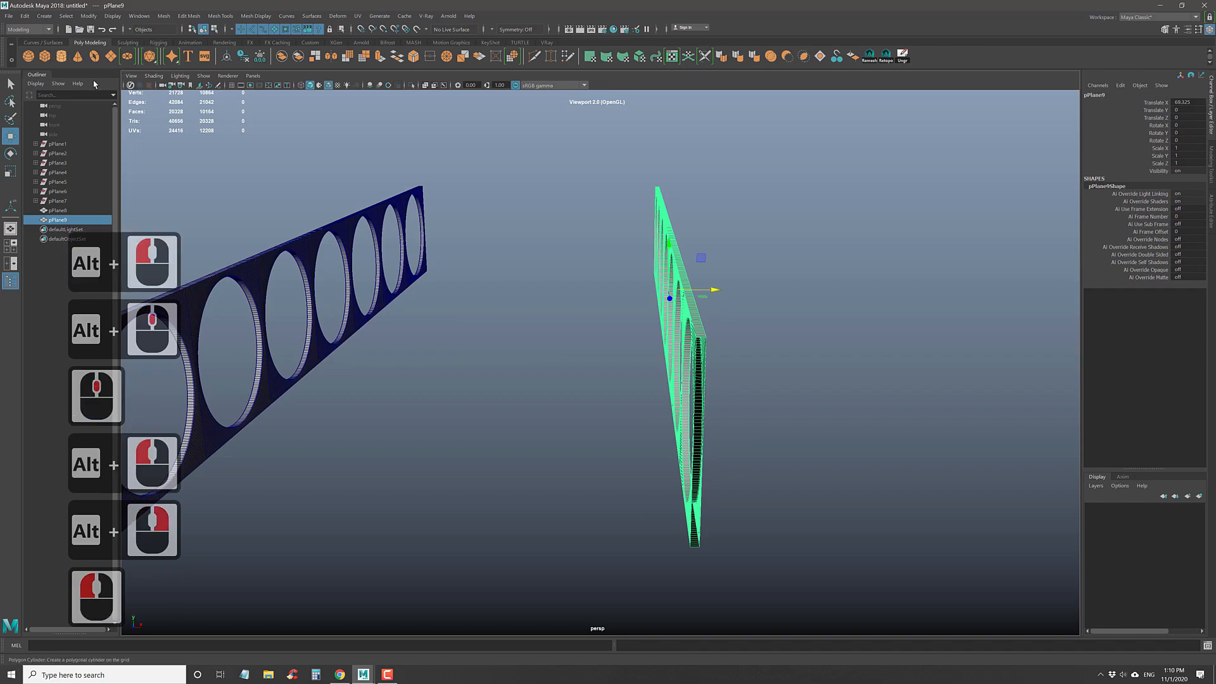
- Create a polygon cube, scale it uniformly to about 50.5 and move it between the rows at about X 34.2, Z 28.9
{"action": "left_click", "coordinate": [44, 56]}
{"action": "right_click_drag", "start_coordinate": [444, 310], "coordinate": [366, 248], "text": "alt"}
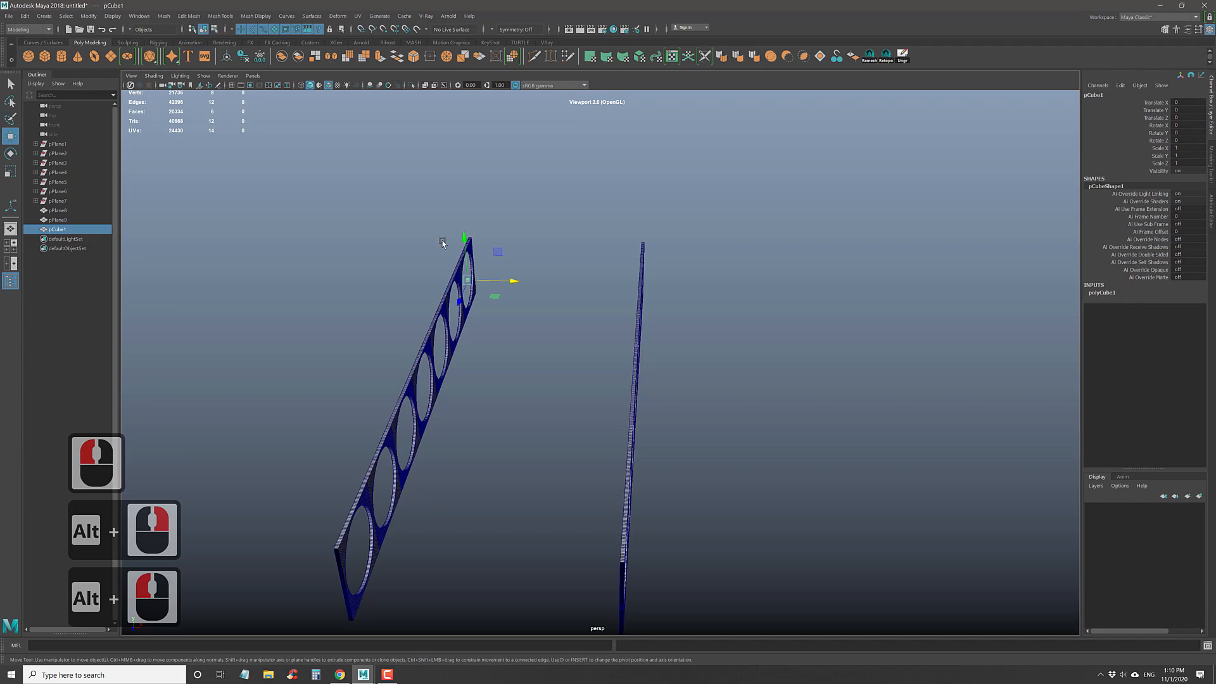
{"action": "key", "text": "r"}
{"action": "left_click_drag", "start_coordinate": [488, 283], "coordinate": [576, 285]}
{"action": "key", "text": "w"}
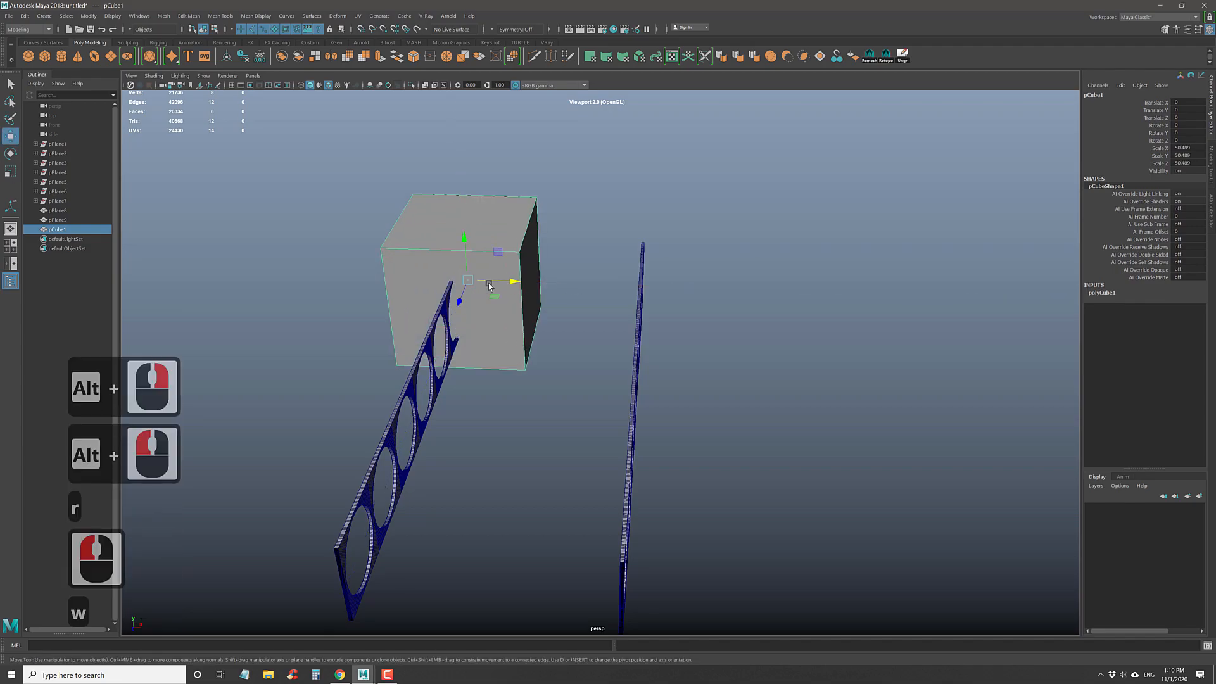
{"action": "left_click_drag", "start_coordinate": [492, 283], "coordinate": [574, 336]}
- Delete the cube's two side faces facing the panel rows and one end face, keeping the top, bottom and opposite end
{"action": "right_click_drag", "start_coordinate": [503, 287], "coordinate": [538, 298], "text": "alt"}
{"action": "left_click_drag", "start_coordinate": [481, 282], "coordinate": [477, 253], "text": "alt"}
{"action": "right_click_drag", "start_coordinate": [477, 253], "coordinate": [477, 269]}
{"action": "left_click", "coordinate": [477, 271]}
{"action": "left_click_drag", "start_coordinate": [477, 271], "coordinate": [520, 245], "text": "alt"}
{"action": "left_click", "coordinate": [565, 248], "text": "shift"}
{"action": "left_click", "coordinate": [519, 245], "text": "shift"}
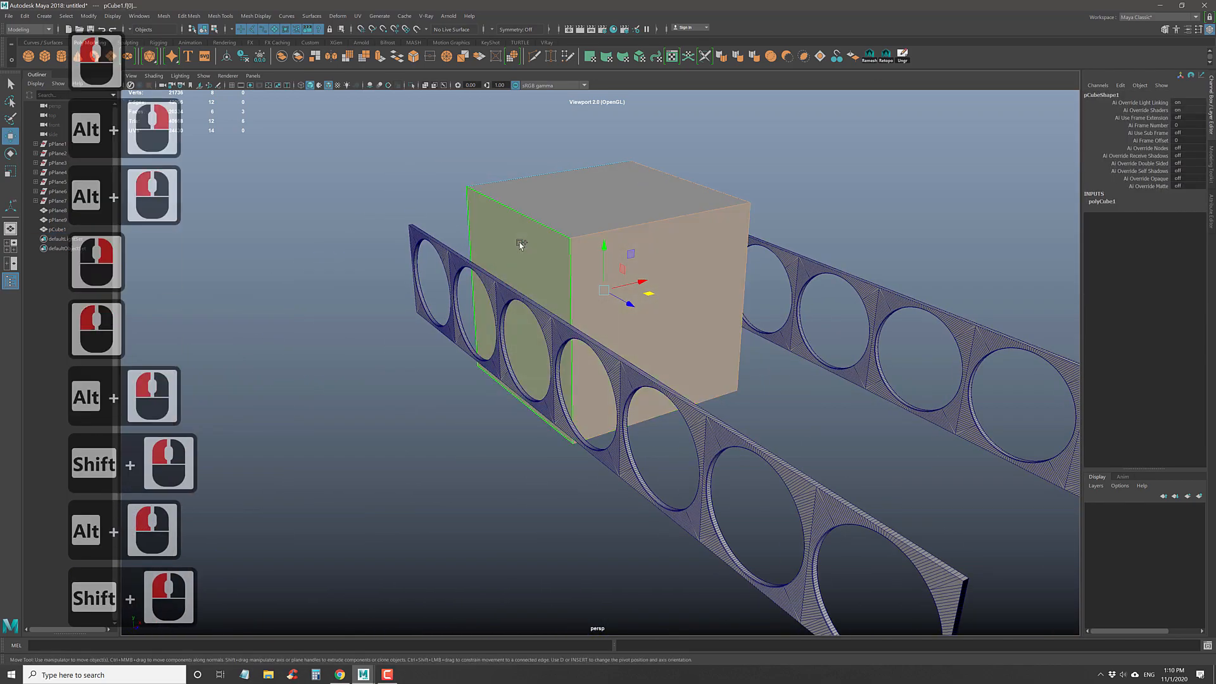
{"action": "key", "text": "Delete"}
- Reverse the normals of the opened cube so its faces point inward
{"action": "right_click_drag", "start_coordinate": [550, 194], "coordinate": [571, 189]}
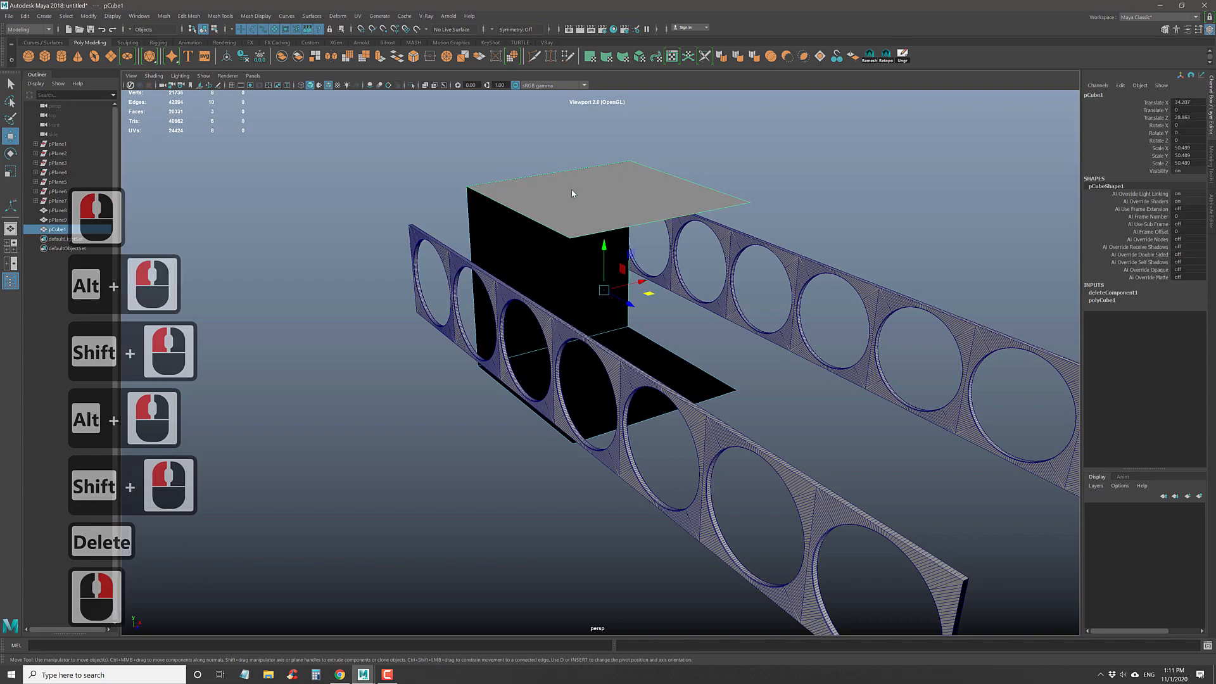
{"action": "left_click", "coordinate": [257, 16]}
{"action": "left_click", "coordinate": [266, 64]}
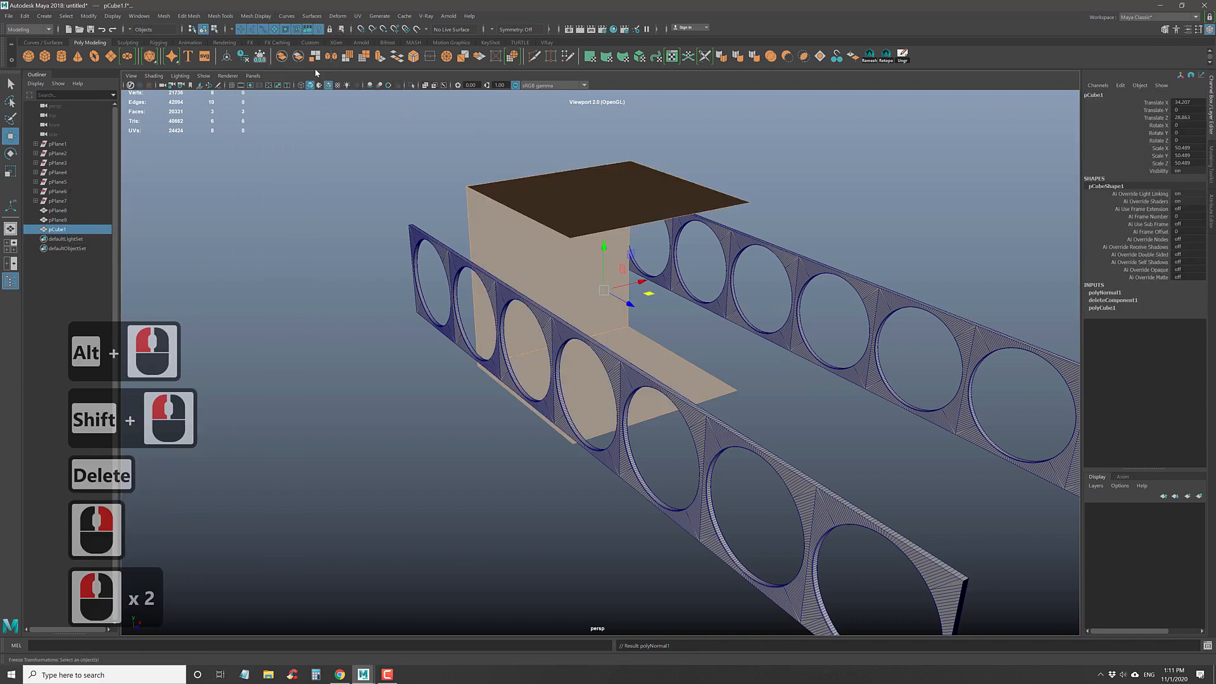
- Select the open edges along one side of the box and snap them along X to the adjacent panel row
{"action": "left_click_drag", "start_coordinate": [491, 223], "coordinate": [462, 261], "text": "alt"}
{"action": "right_click_drag", "start_coordinate": [462, 261], "coordinate": [478, 237], "text": "alt"}
{"action": "double_click", "coordinate": [481, 261]}
{"action": "left_click", "coordinate": [506, 241]}
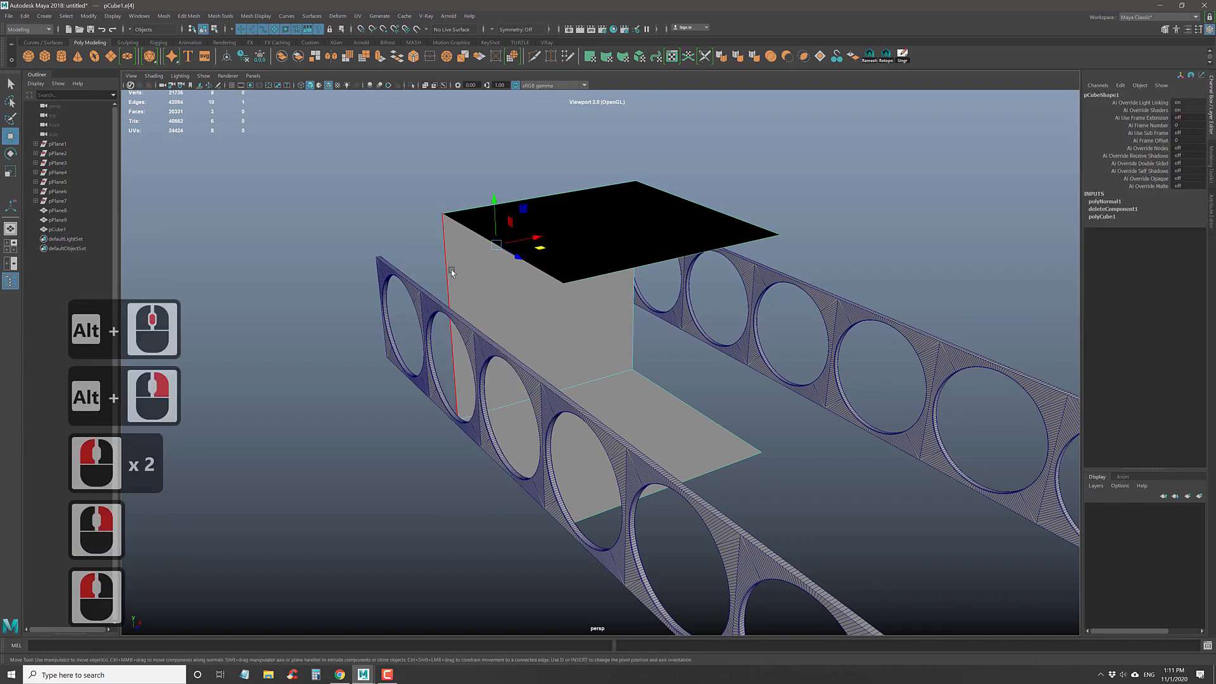
{"action": "left_click", "coordinate": [452, 272], "text": "shift"}
{"action": "left_click_drag", "start_coordinate": [563, 423], "coordinate": [521, 430], "text": "alt"}
{"action": "left_click", "coordinate": [435, 345], "text": "shift"}
{"action": "left_click_drag", "start_coordinate": [434, 345], "coordinate": [501, 358], "text": "alt"}
{"action": "left_click", "coordinate": [512, 370]}
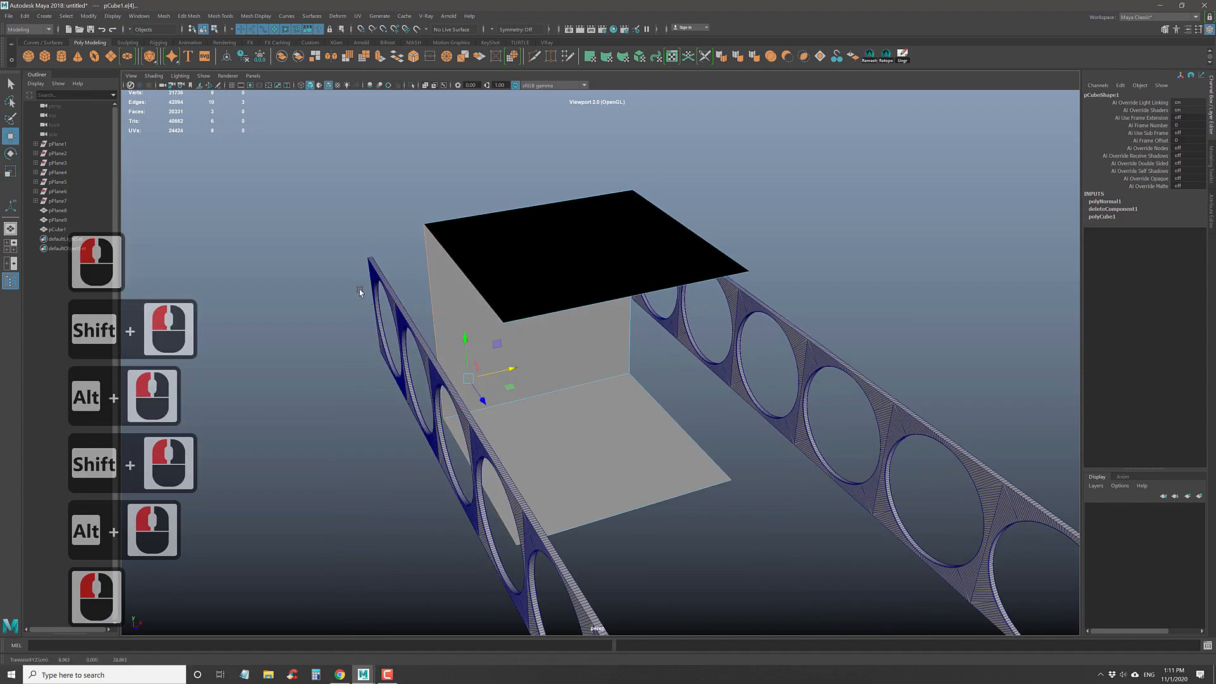
{"action": "key", "text": "v"}
{"action": "middle_click", "coordinate": [369, 260]}
{"action": "left_click_drag", "start_coordinate": [470, 329], "coordinate": [514, 332], "text": "alt"}
- Select the box's end face and snap it along Z to the end vertices of the panel row
{"action": "right_click_drag", "start_coordinate": [569, 308], "coordinate": [569, 334]}
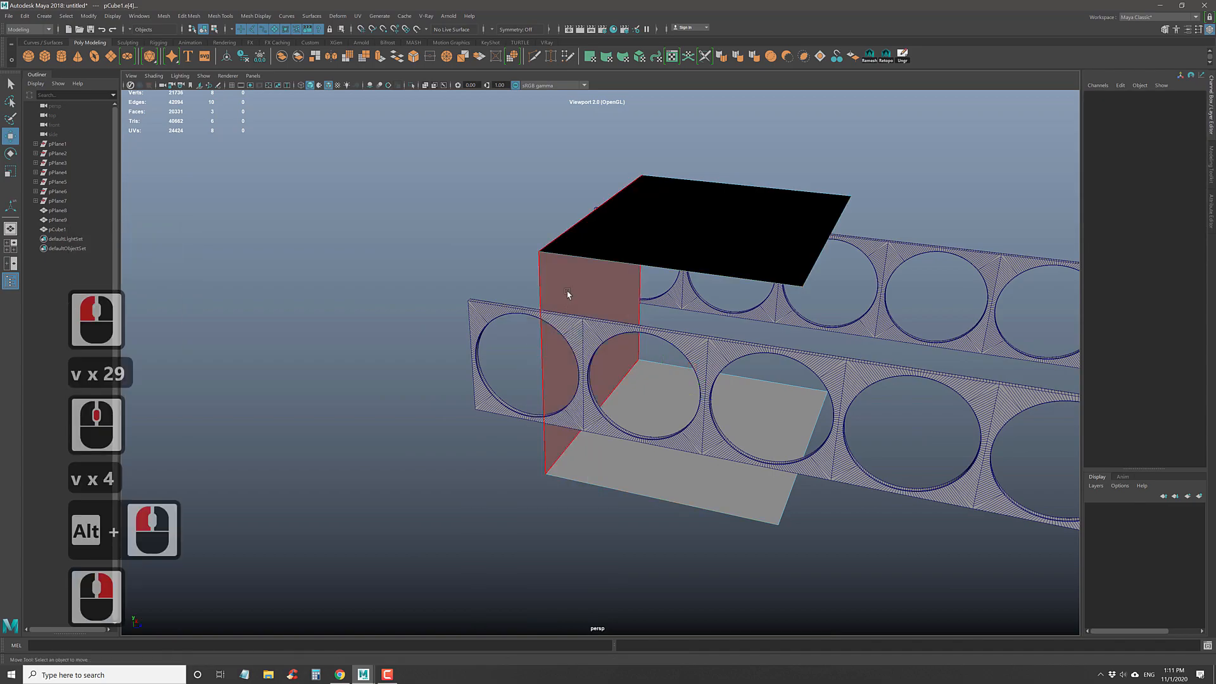
{"action": "left_click", "coordinate": [567, 293]}
{"action": "left_click", "coordinate": [641, 321]}
{"action": "key", "text": "v"}
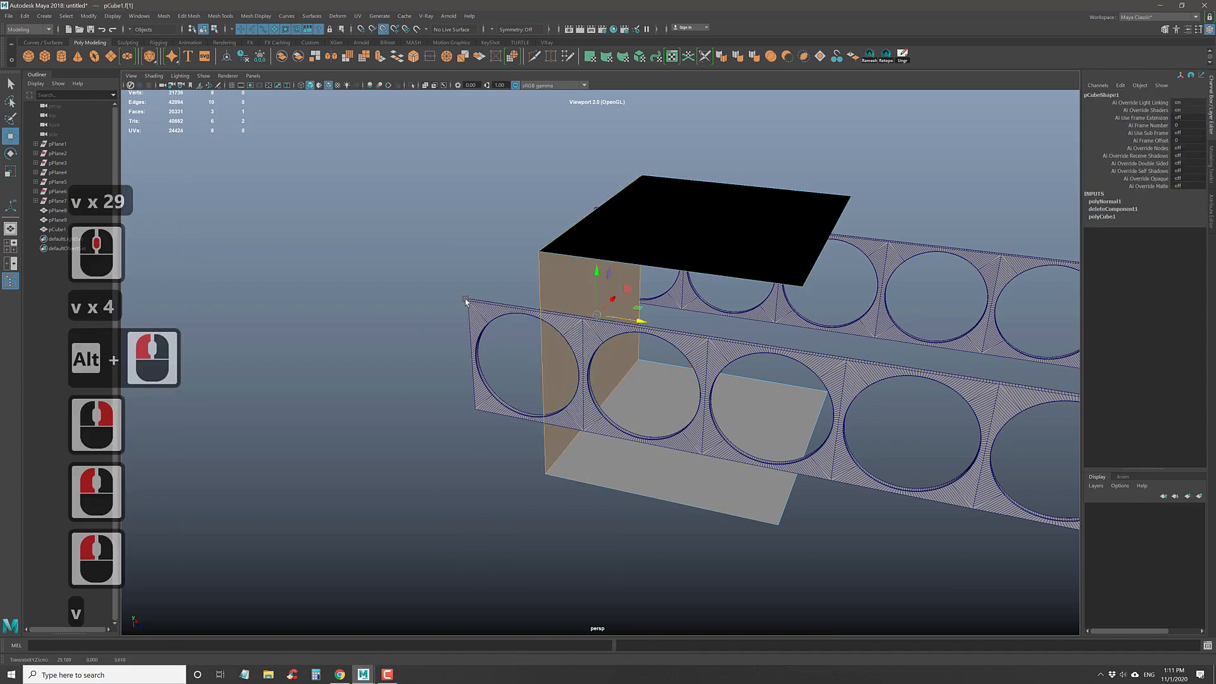
{"action": "middle_click", "coordinate": [469, 304]}
{"action": "key", "text": "v"}
{"action": "left_click_drag", "start_coordinate": [569, 320], "coordinate": [595, 319], "text": "alt"}
{"action": "right_click_drag", "start_coordinate": [595, 319], "coordinate": [659, 357], "text": "alt"}
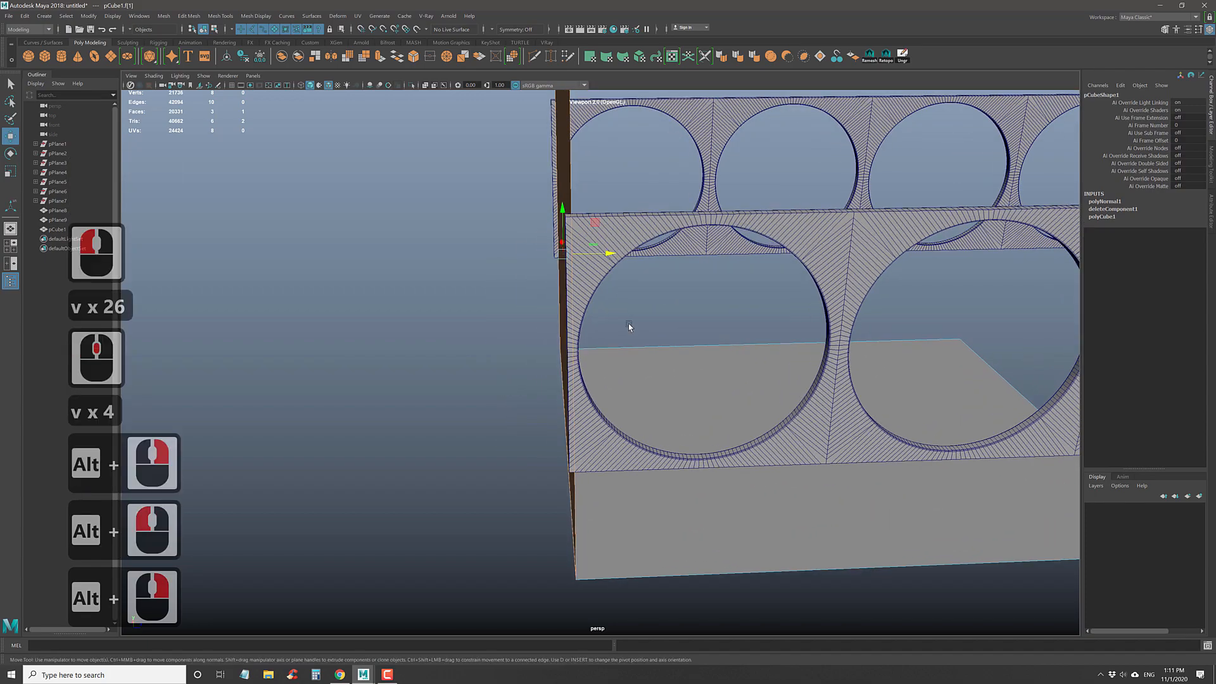
{"action": "middle_click_drag", "start_coordinate": [572, 310], "coordinate": [556, 387], "text": "alt"}
{"action": "right_click_drag", "start_coordinate": [511, 247], "coordinate": [511, 352], "text": "alt"}
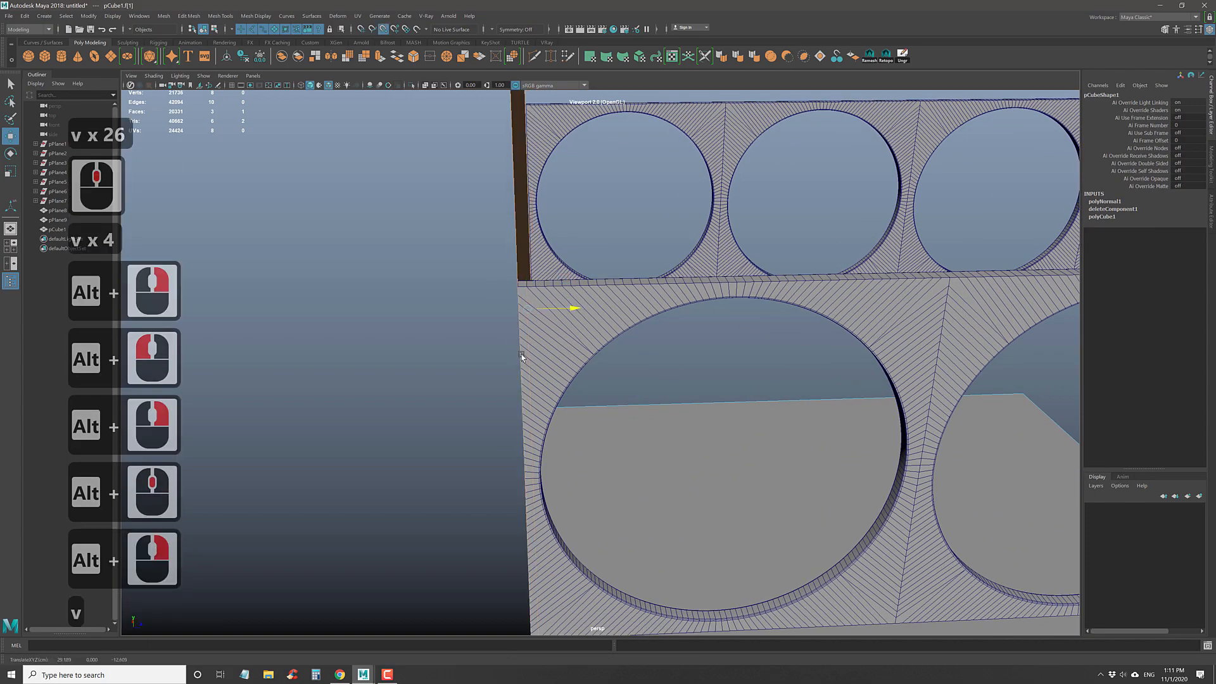
{"action": "key", "text": "v"}
{"action": "middle_click_drag", "start_coordinate": [518, 361], "coordinate": [580, 401]}
- Snap the box's top face to the upper edge of the panel row and its bottom face to the lower edge
{"action": "right_click_drag", "start_coordinate": [581, 401], "coordinate": [585, 355], "text": "alt"}
{"action": "middle_click_drag", "start_coordinate": [586, 354], "coordinate": [591, 231], "text": "alt"}
{"action": "left_click", "coordinate": [591, 230]}
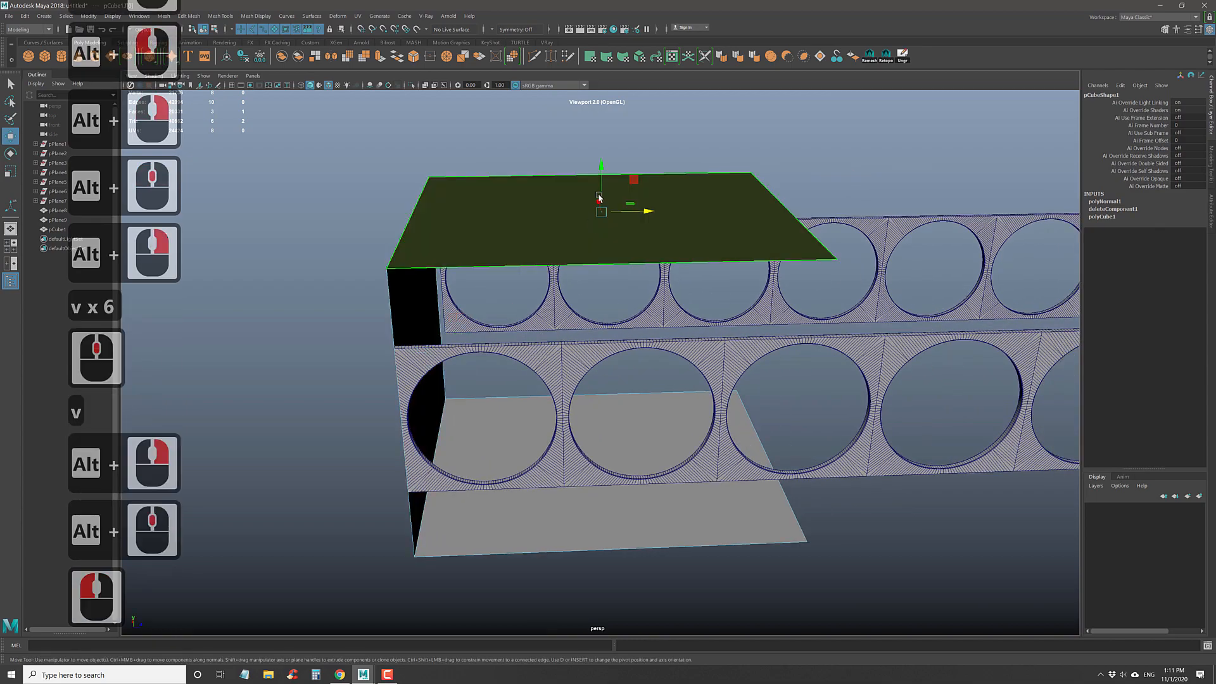
{"action": "left_click", "coordinate": [601, 167]}
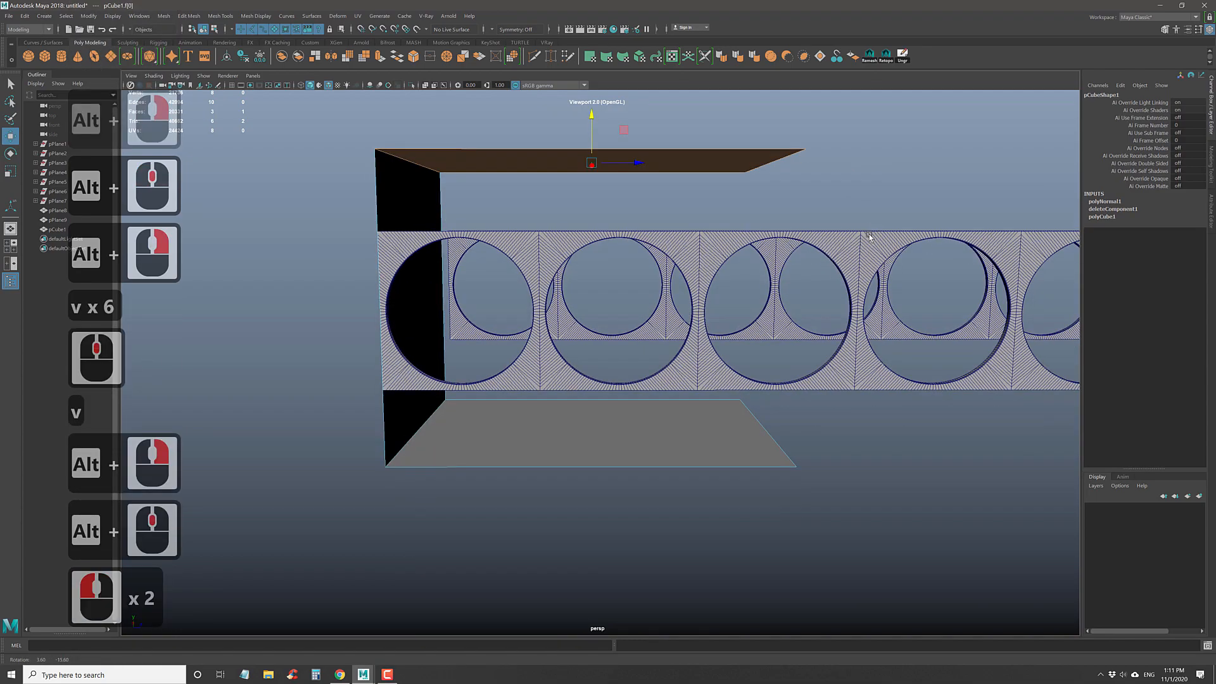
{"action": "key", "text": "v"}
{"action": "middle_click", "coordinate": [835, 234]}
{"action": "left_click", "coordinate": [620, 406]}
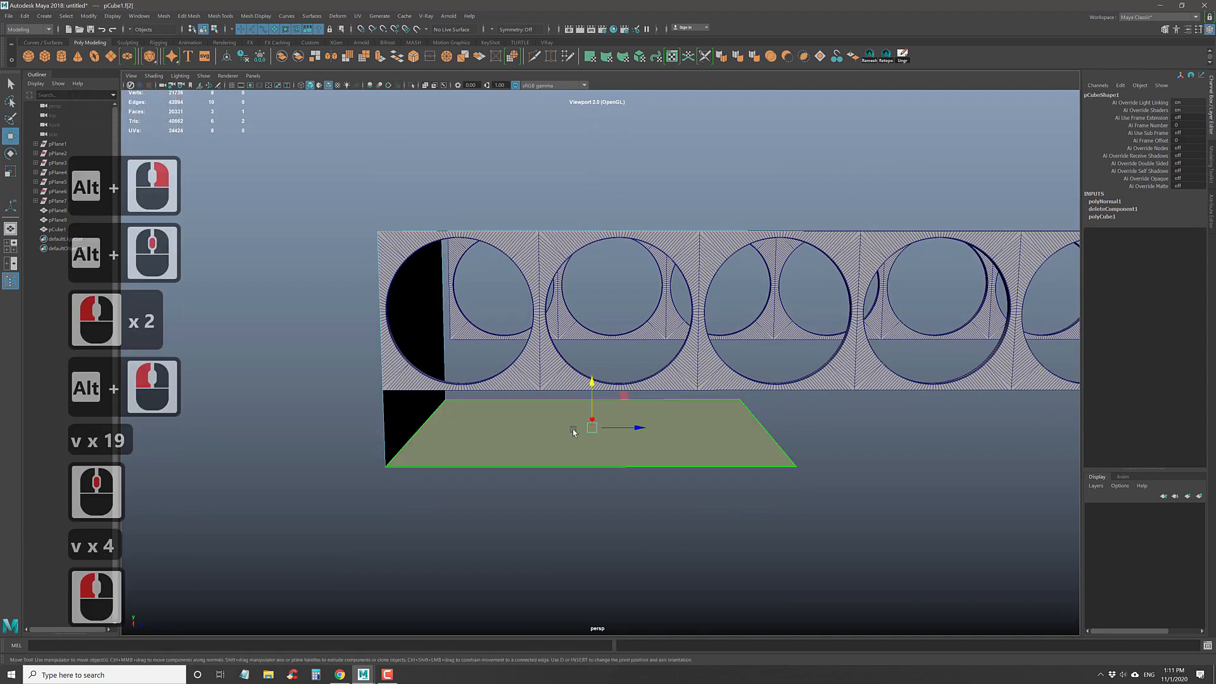
{"action": "key", "text": "v"}
{"action": "middle_click_drag", "start_coordinate": [735, 389], "coordinate": [733, 392]}
- Select the vertices on the box's other open side and snap them along X to the outer face of the second panel row
{"action": "left_click_drag", "start_coordinate": [732, 390], "coordinate": [648, 392], "text": "alt"}
{"action": "right_click", "coordinate": [584, 284]}
{"action": "right_click_drag", "start_coordinate": [583, 283], "coordinate": [540, 283]}
{"action": "left_click_drag", "start_coordinate": [535, 179], "coordinate": [661, 435]}
{"action": "left_click_drag", "start_coordinate": [657, 291], "coordinate": [834, 429]}
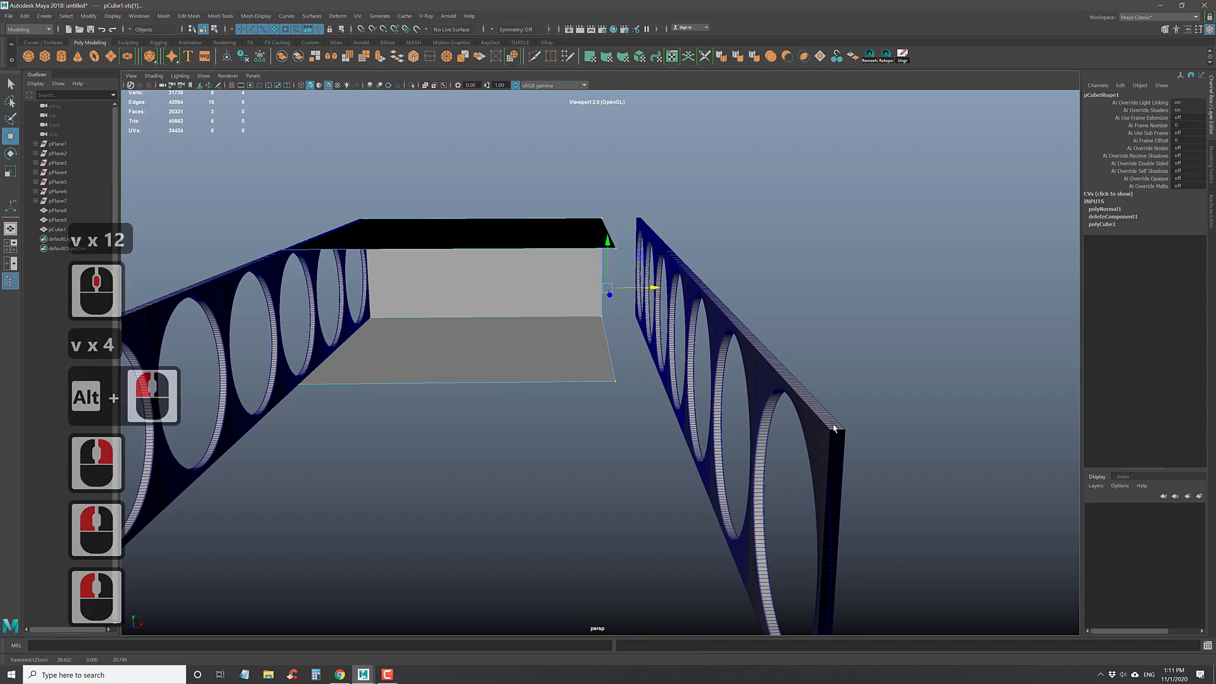
{"action": "key", "text": "v"}
{"action": "middle_click_drag", "start_coordinate": [841, 428], "coordinate": [846, 430]}
- Select the vertices at the box's open end and snap them along Z to the far end of the panel rows
{"action": "right_click_drag", "start_coordinate": [897, 434], "coordinate": [752, 367], "text": "alt"}
{"action": "left_click_drag", "start_coordinate": [752, 367], "coordinate": [589, 383], "text": "alt"}
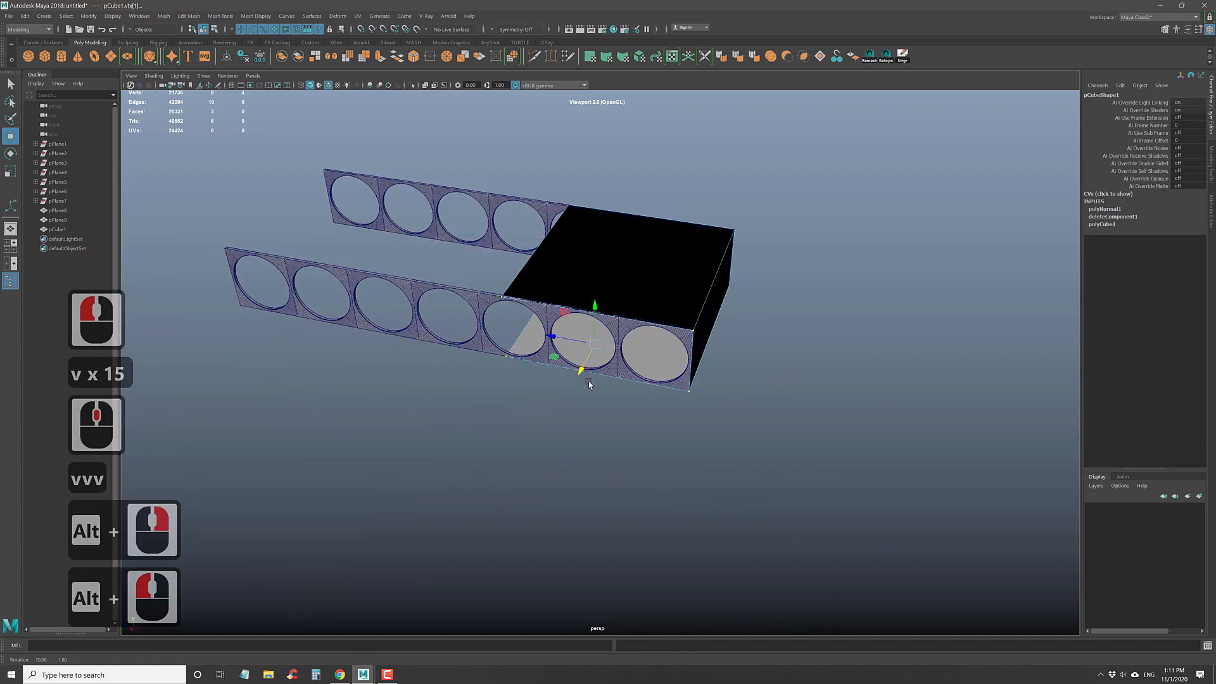
{"action": "left_click_drag", "start_coordinate": [438, 151], "coordinate": [641, 446]}
{"action": "middle_click_drag", "start_coordinate": [552, 389], "coordinate": [688, 508], "text": "alt"}
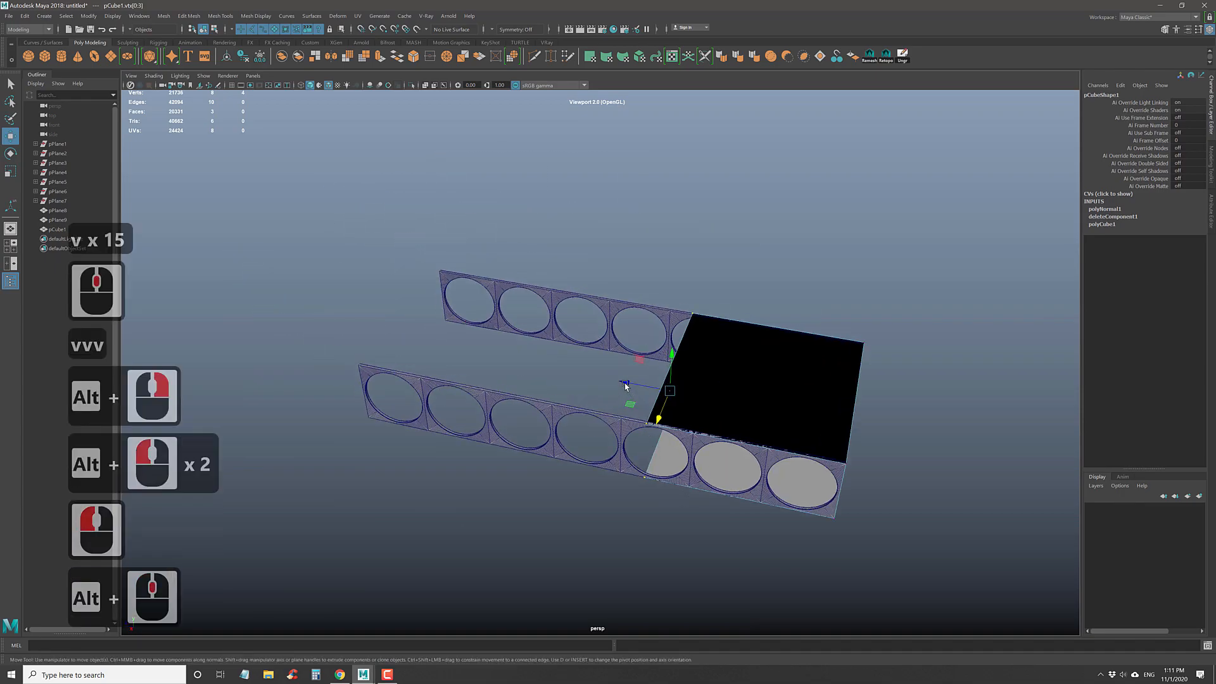
{"action": "left_click", "coordinate": [626, 383]}
{"action": "key", "text": "v"}
{"action": "middle_click_drag", "start_coordinate": [440, 270], "coordinate": [436, 273]}
{"action": "key", "text": "f"}
{"action": "left_click_drag", "start_coordinate": [609, 402], "coordinate": [702, 400], "text": "alt"}
{"action": "left_click", "coordinate": [702, 400]}
- Insert a lengthwise edge loop through the middle of the box's floor, end wall and ceiling with Multi-Cut
{"action": "right_click_drag", "start_coordinate": [702, 400], "coordinate": [638, 452], "text": "alt"}
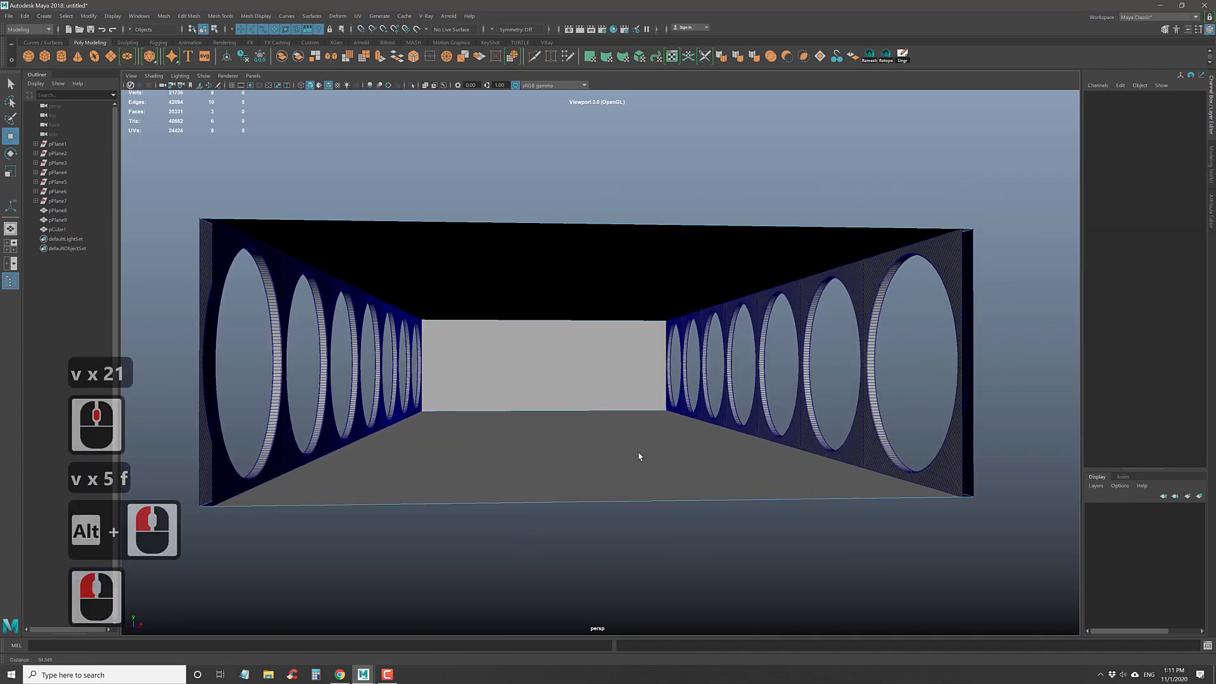
{"action": "left_click_drag", "start_coordinate": [638, 452], "coordinate": [607, 427], "text": "alt"}
{"action": "middle_click_drag", "start_coordinate": [607, 427], "coordinate": [569, 423], "text": "alt"}
{"action": "right_click_drag", "start_coordinate": [610, 362], "coordinate": [569, 360]}
{"action": "left_click_drag", "start_coordinate": [568, 360], "coordinate": [575, 366], "text": "alt"}
{"action": "right_click_drag", "start_coordinate": [574, 366], "coordinate": [524, 334], "text": "alt"}
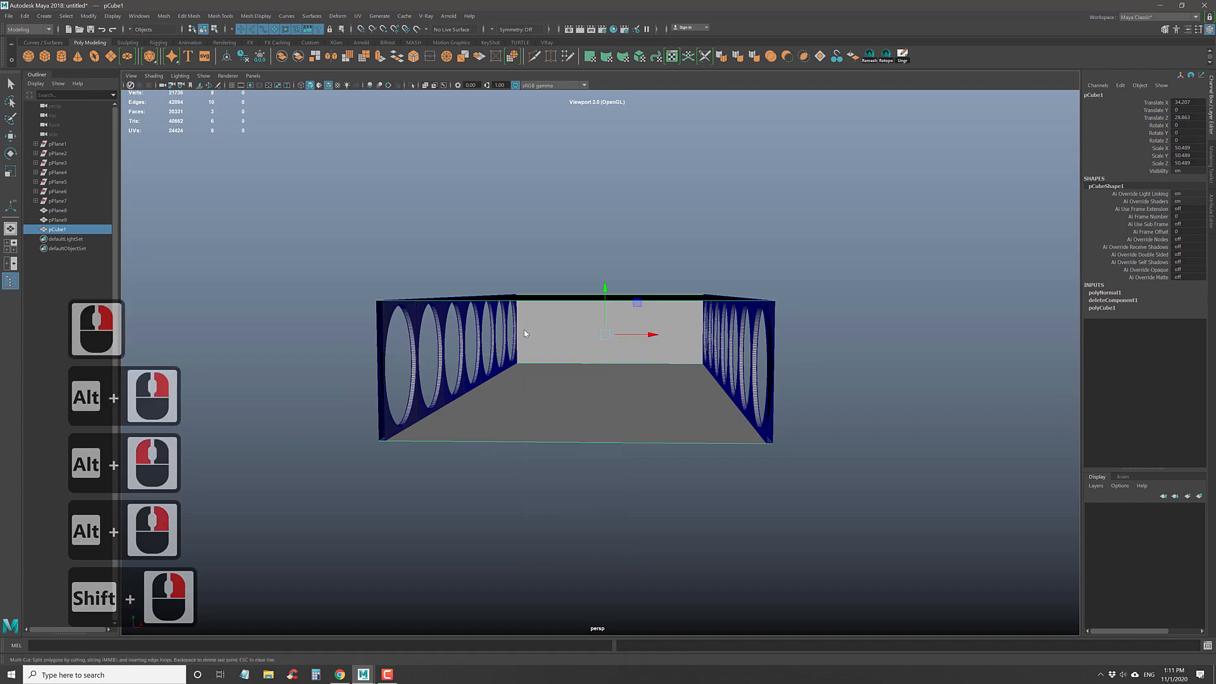
{"action": "left_click", "coordinate": [513, 363]}
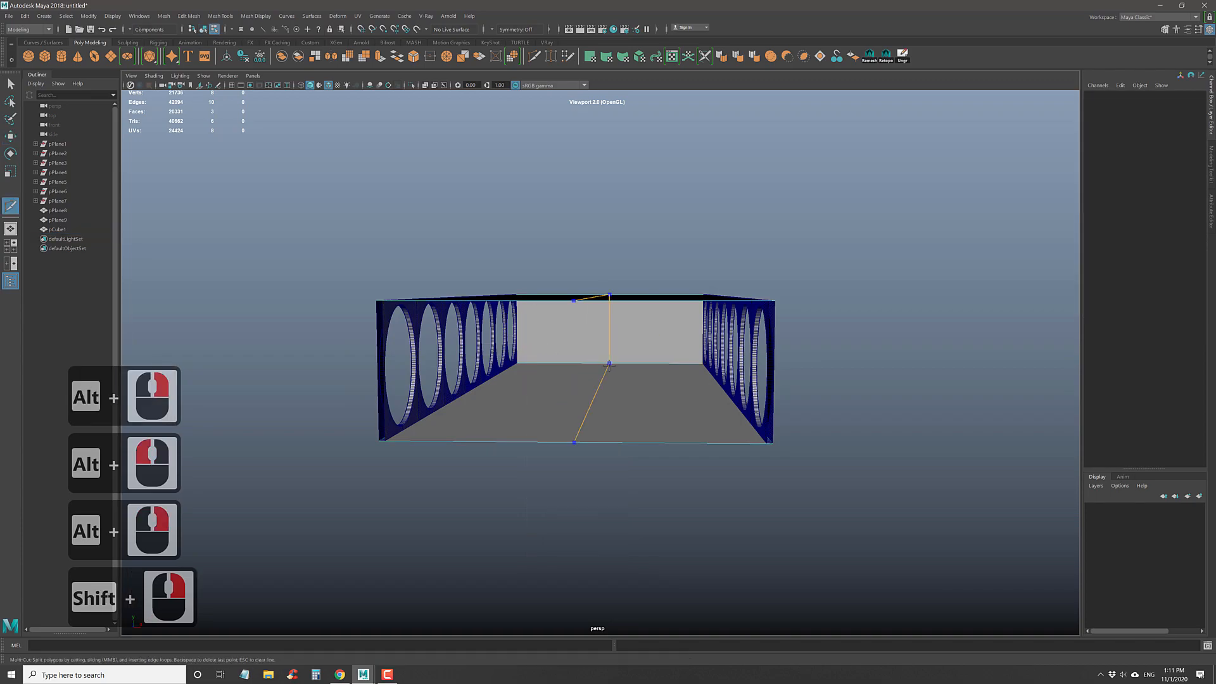
{"action": "left_click", "coordinate": [609, 365], "text": "ctrl"}
{"action": "left_click_drag", "start_coordinate": [652, 378], "coordinate": [657, 379], "text": "alt"}
{"action": "key", "text": "w"}
{"action": "right_click_drag", "start_coordinate": [640, 347], "coordinate": [414, 150]}
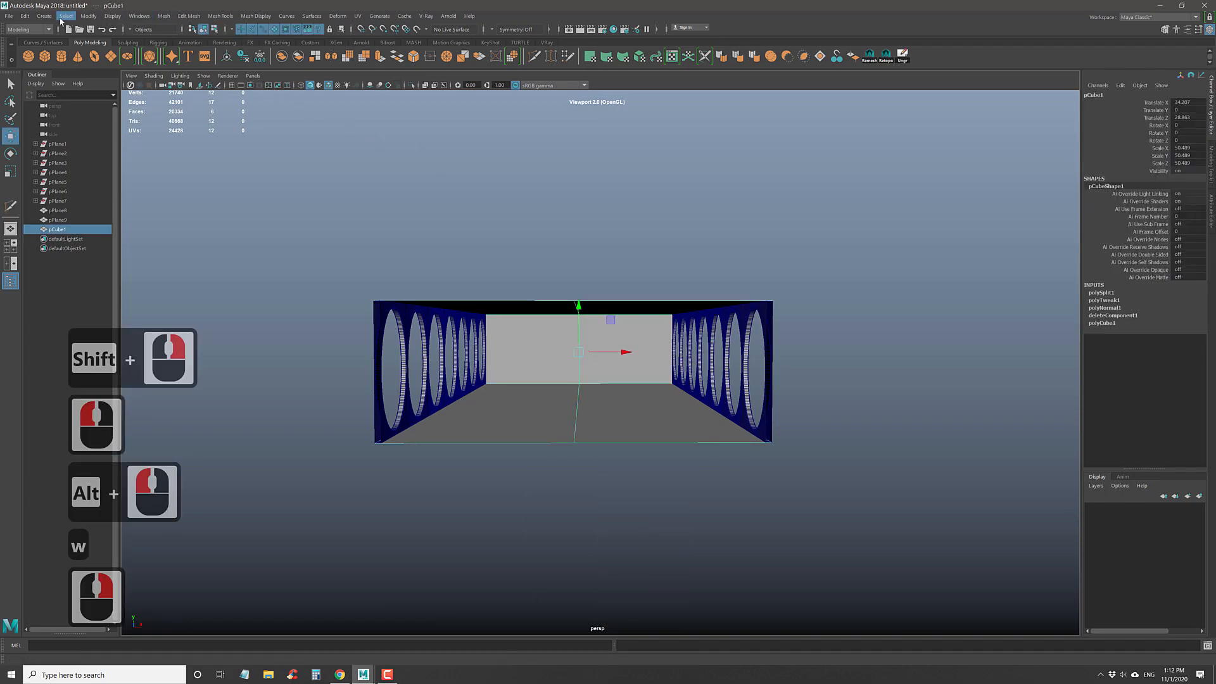
- Create a camera and snap it to the middle of the floor's edge at the corridor's open end
{"action": "left_click", "coordinate": [44, 16]}
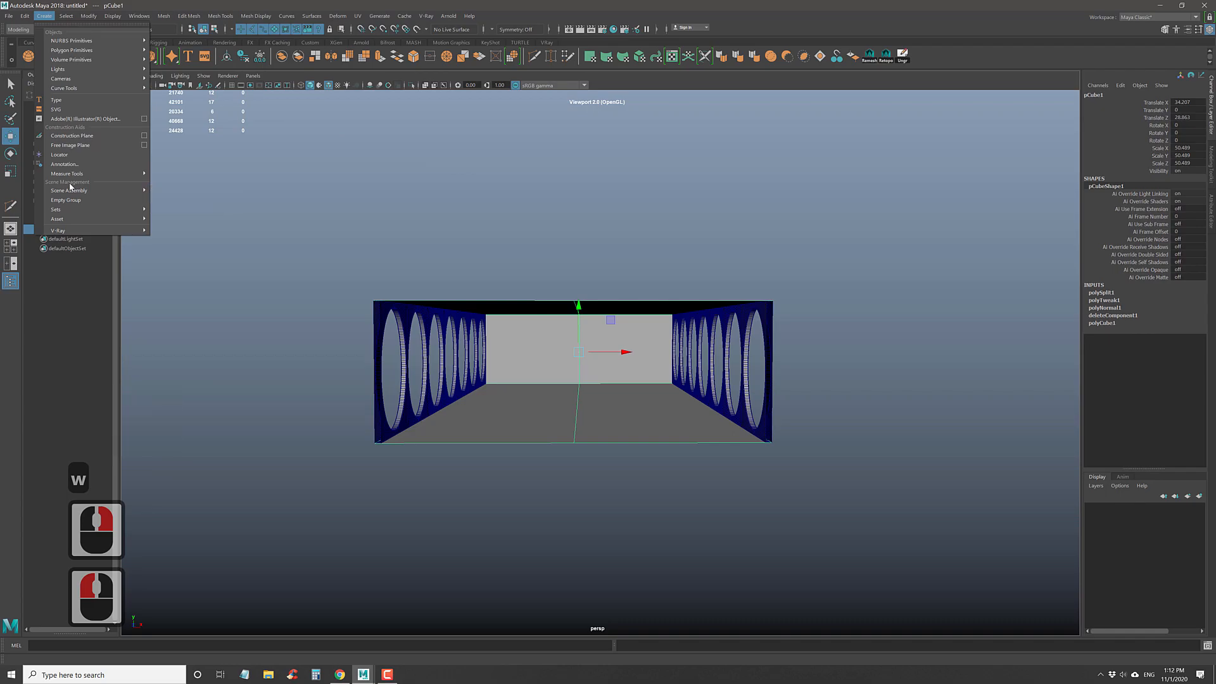
{"action": "left_click", "coordinate": [120, 78]}
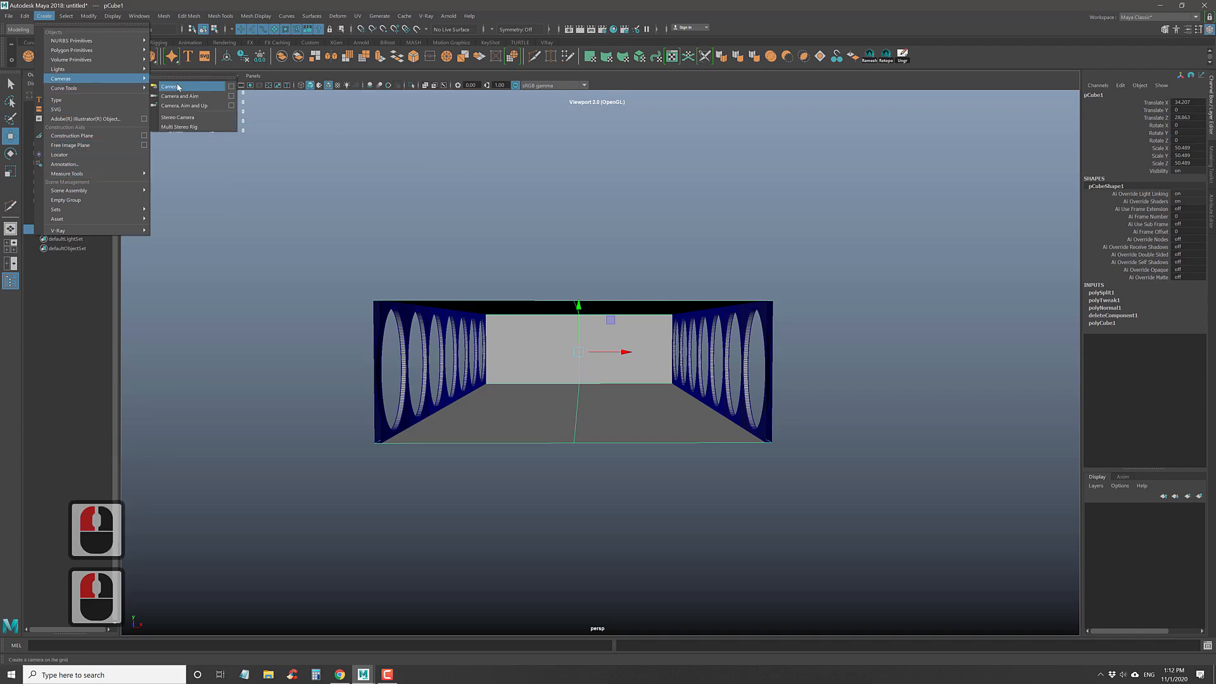
{"action": "left_click", "coordinate": [178, 87]}
{"action": "left_click_drag", "start_coordinate": [602, 367], "coordinate": [523, 384], "text": "alt"}
{"action": "key", "text": "w"}
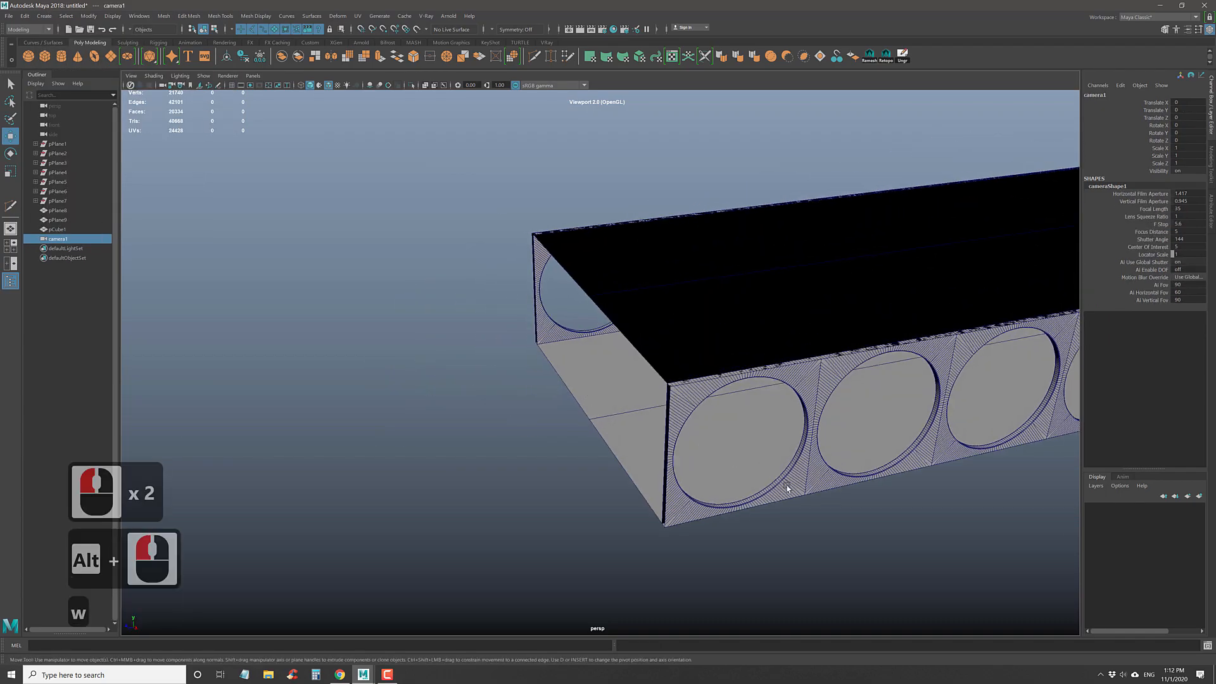
{"action": "right_click_drag", "start_coordinate": [771, 477], "coordinate": [708, 388], "text": "alt"}
{"action": "left_click", "coordinate": [932, 266]}
{"action": "key", "text": "v"}
{"action": "middle_click_drag", "start_coordinate": [598, 399], "coordinate": [595, 394]}
- Scale the camera to about 10.74 and move it outside the open end, to about Y -2.24 and Z 192.28
{"action": "key", "text": "r"}
{"action": "left_click_drag", "start_coordinate": [594, 394], "coordinate": [655, 390]}
{"action": "key", "text": "w"}
{"action": "left_click_drag", "start_coordinate": [568, 375], "coordinate": [481, 356]}
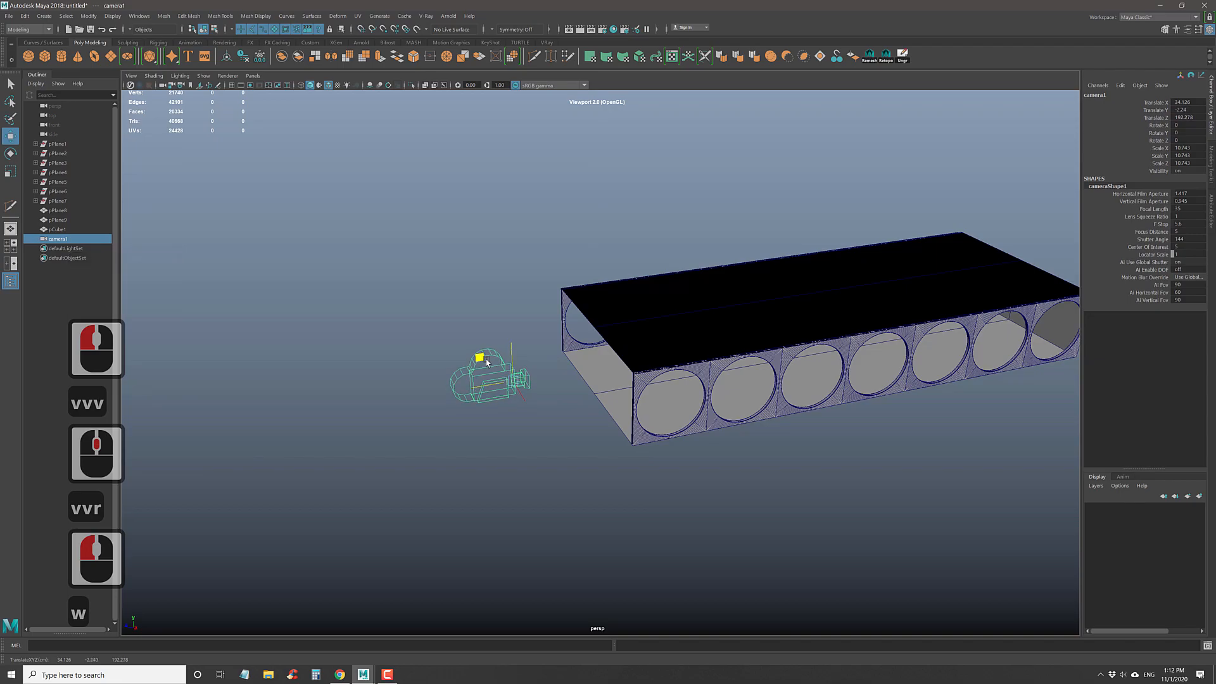
- Split the workspace into two side-by-side views, one looking through camera1 and the other through persp
{"action": "left_click", "coordinate": [224, 77]}
{"action": "mouse_move", "coordinate": [252, 76]}
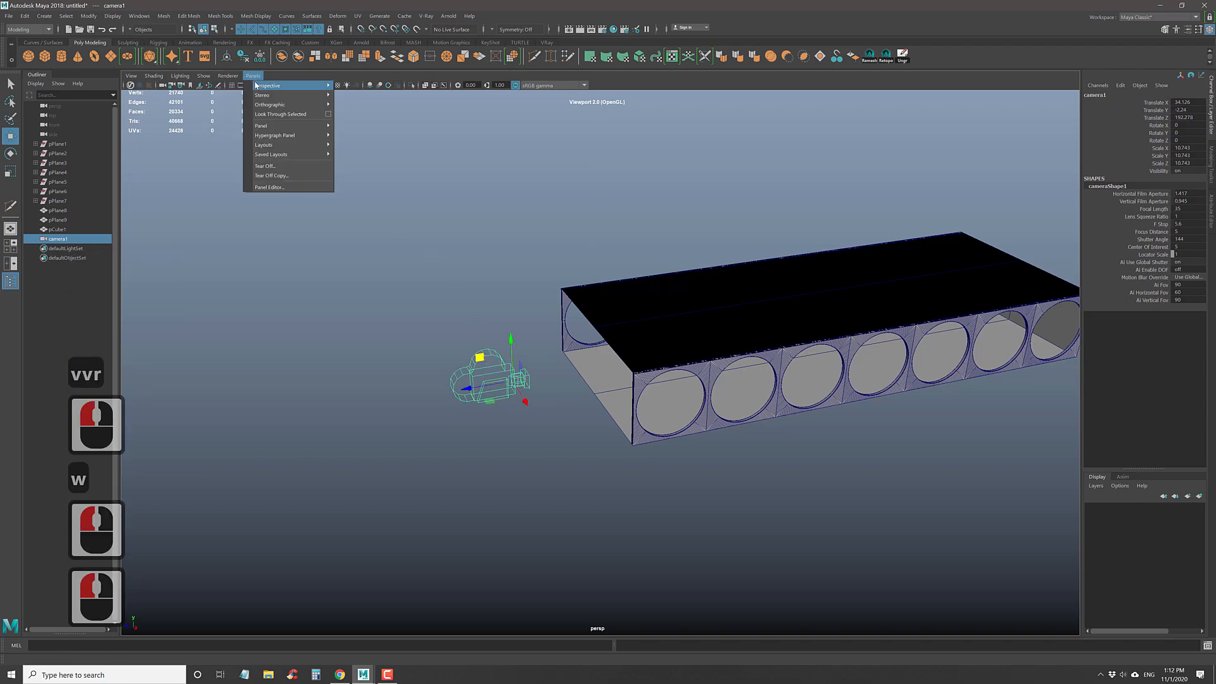
{"action": "mouse_move", "coordinate": [266, 147]}
{"action": "left_click", "coordinate": [380, 163]}
{"action": "left_click", "coordinate": [733, 75]}
{"action": "left_click", "coordinate": [759, 85]}
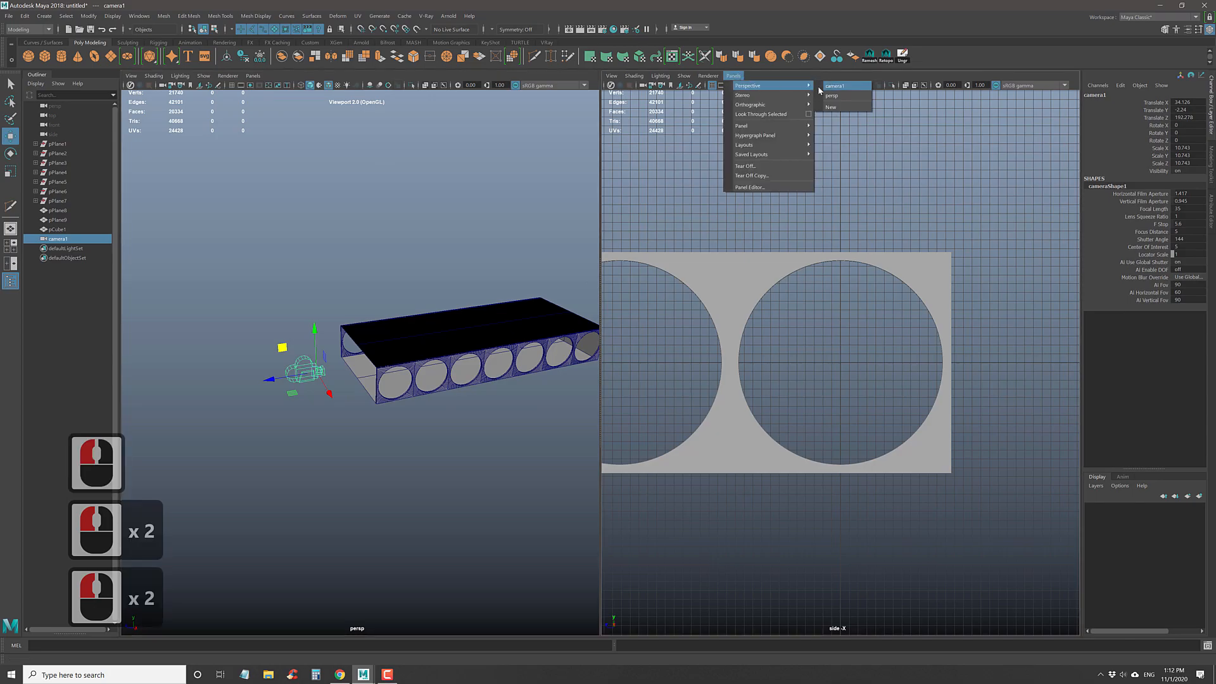
{"action": "left_click", "coordinate": [831, 95]}
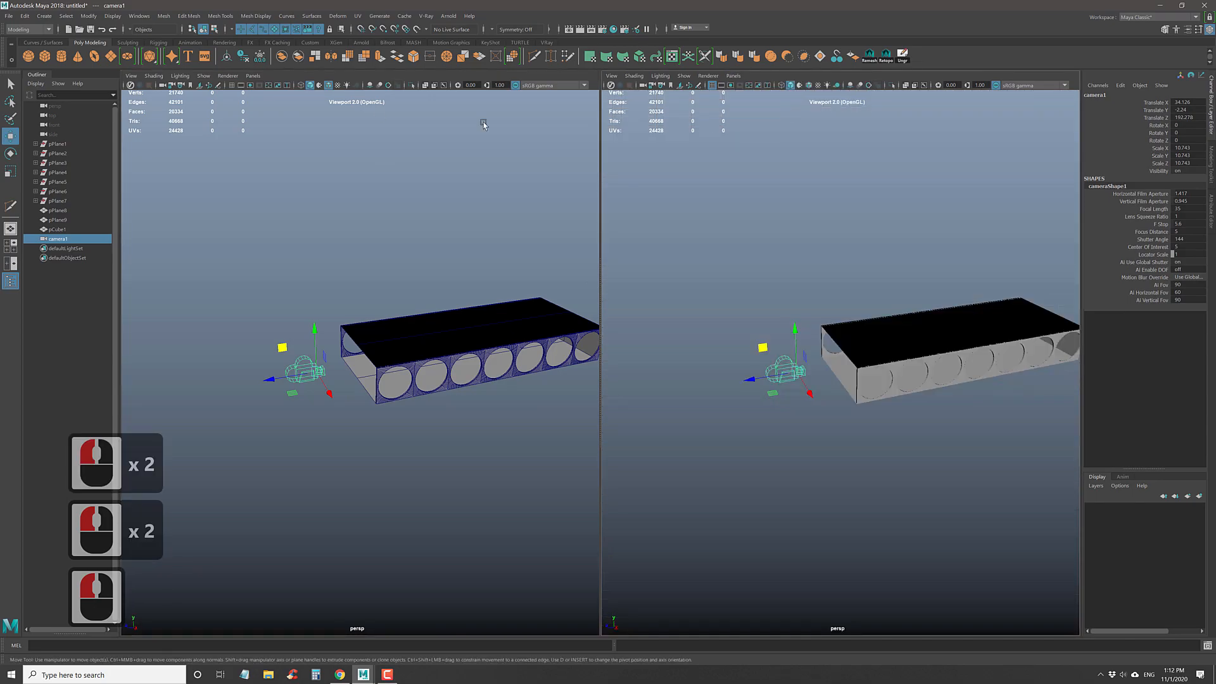
{"action": "left_click", "coordinate": [253, 75]}
{"action": "mouse_move", "coordinate": [264, 86]}
{"action": "left_click", "coordinate": [365, 90]}
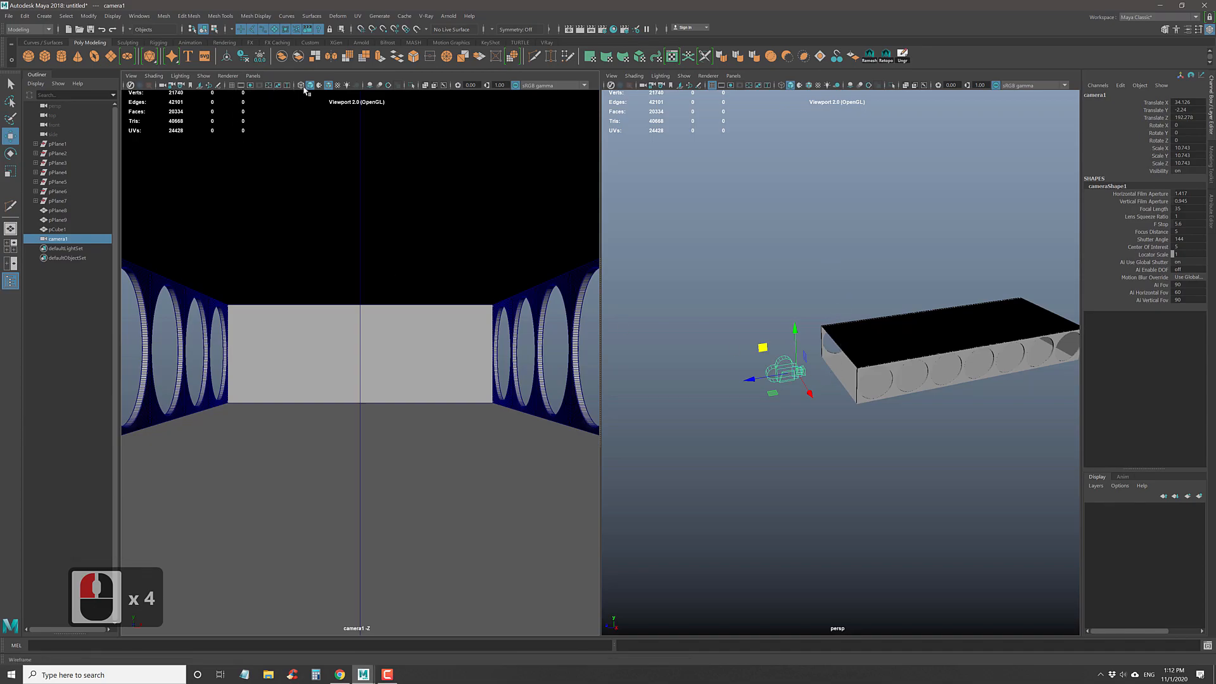
- Turn off Wireframe on Shaded in the camera1 view and turn it on in the persp view
{"action": "left_click", "coordinate": [326, 87]}
{"action": "left_click_drag", "start_coordinate": [841, 350], "coordinate": [758, 169], "text": "alt"}
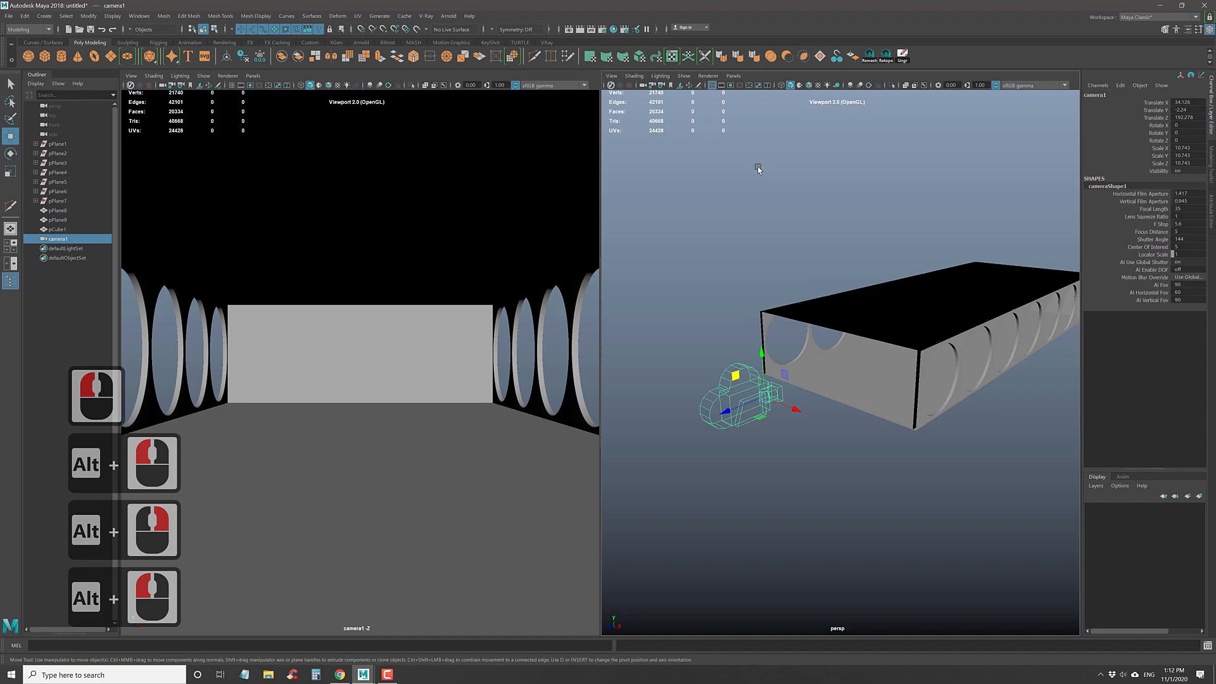
{"action": "left_click", "coordinate": [810, 87]}
{"action": "mouse_move", "coordinate": [846, 271]}
{"action": "right_mouse_down", "text": "alt"}
{"action": "mouse_move", "coordinate": [884, 401]}
{"action": "mouse_move", "coordinate": [819, 370]}
{"action": "right_mouse_up", "text": "alt"}
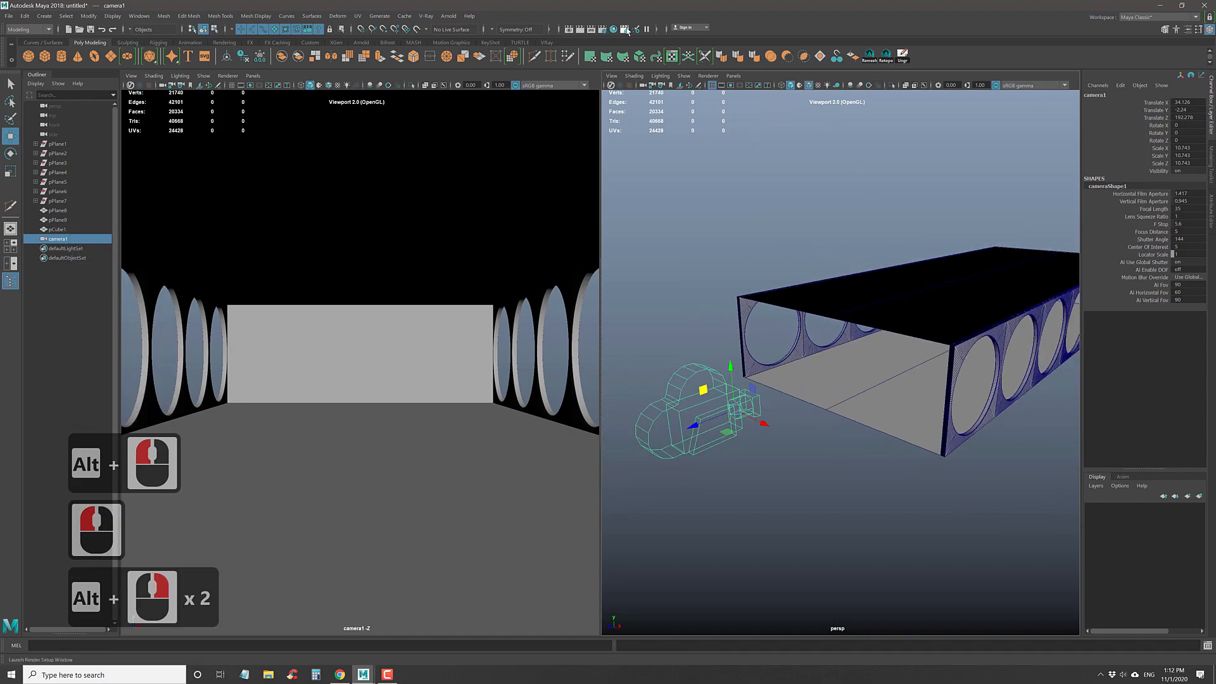
- Set the scene's renderer to V-Ray in the render settings
{"action": "left_click", "coordinate": [602, 29]}
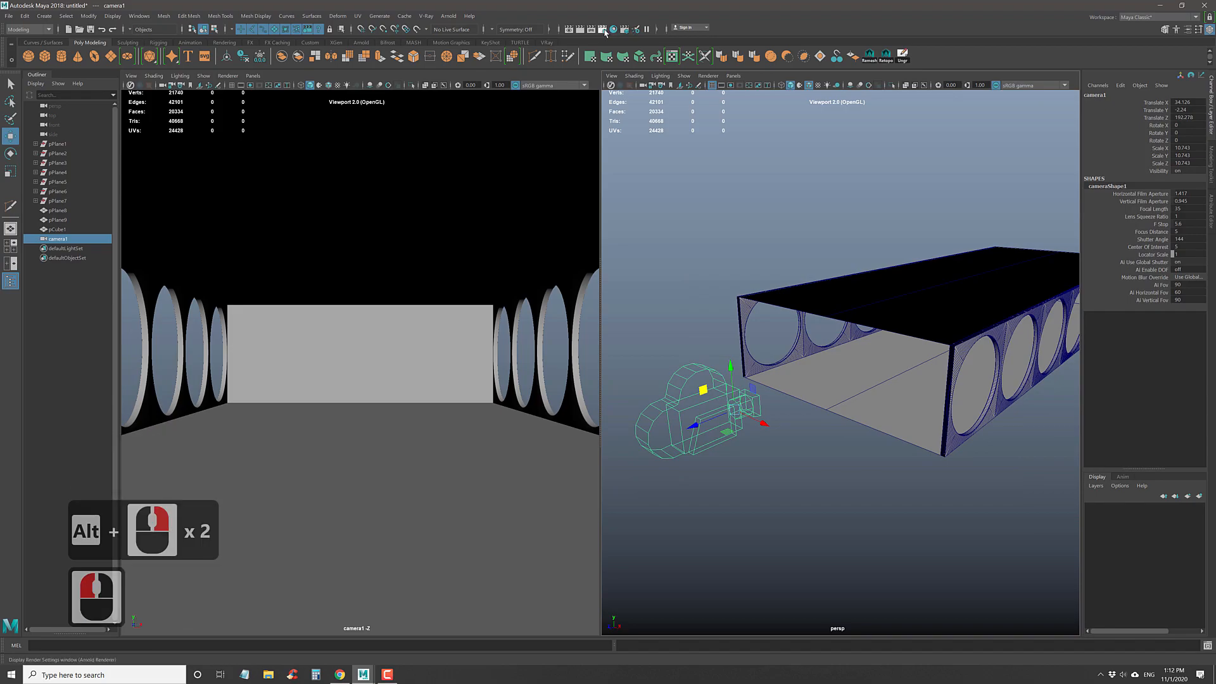
{"action": "left_click", "coordinate": [605, 253]}
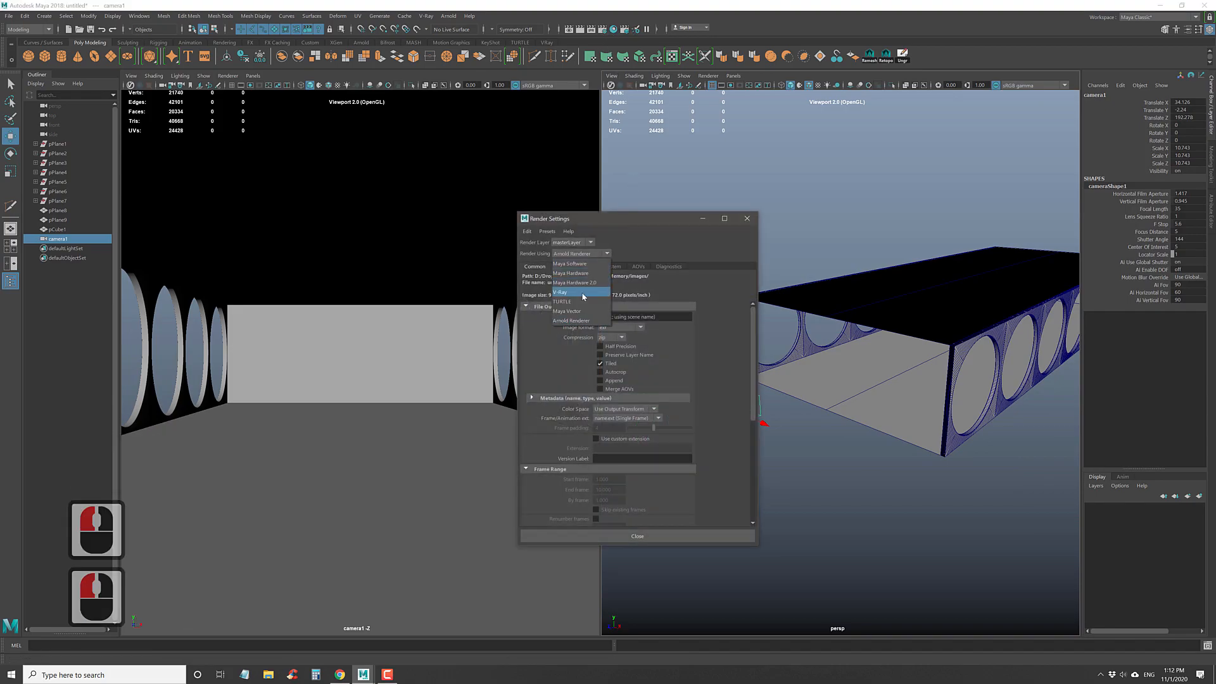
{"action": "left_click", "coordinate": [570, 292]}
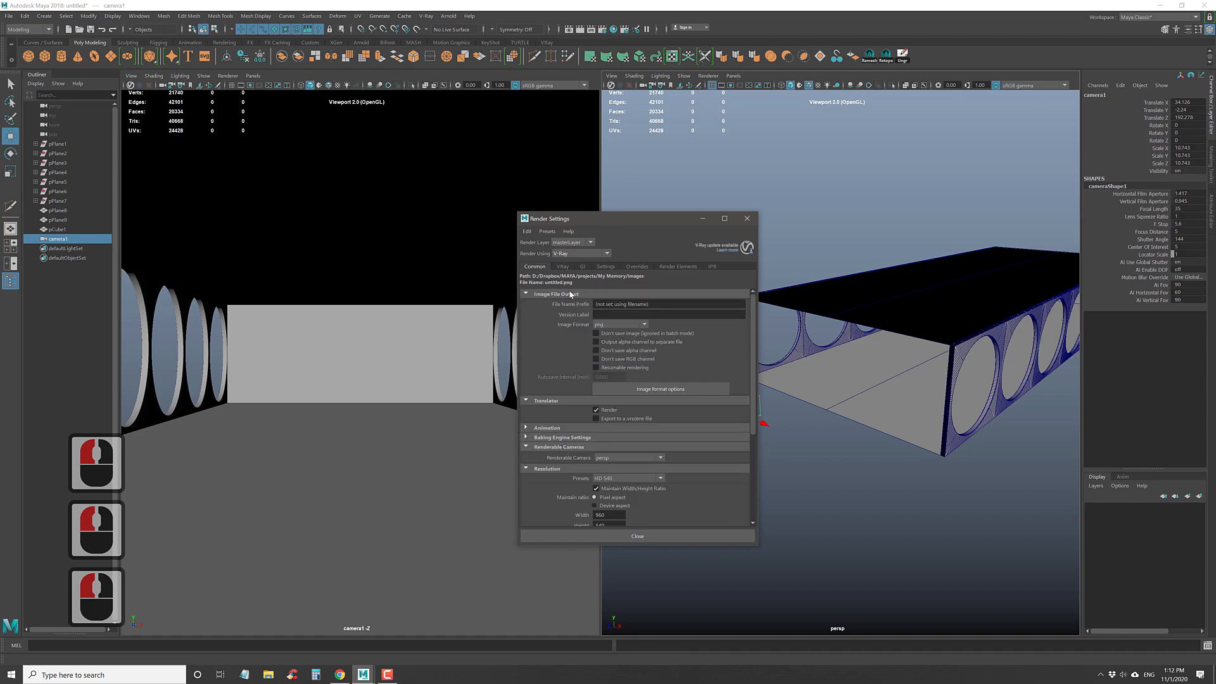
- Add the GI, Denoiser and Diffuse render elements
{"action": "left_click", "coordinate": [676, 267]}
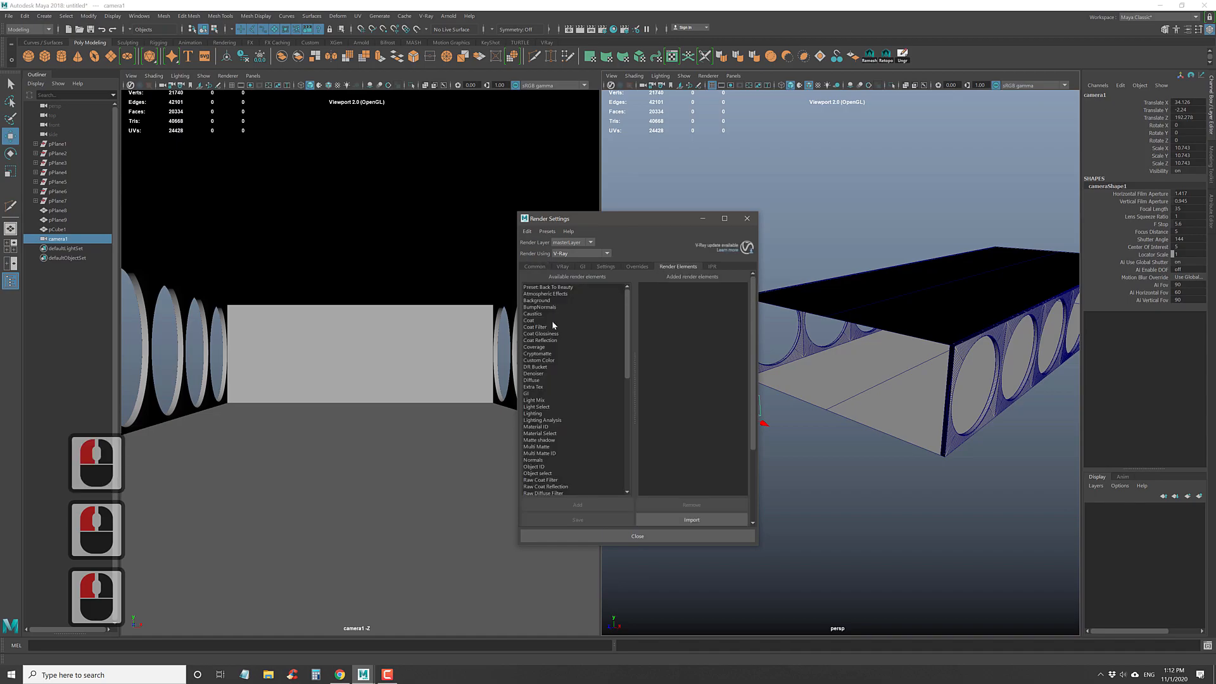
{"action": "double_click", "coordinate": [529, 394]}
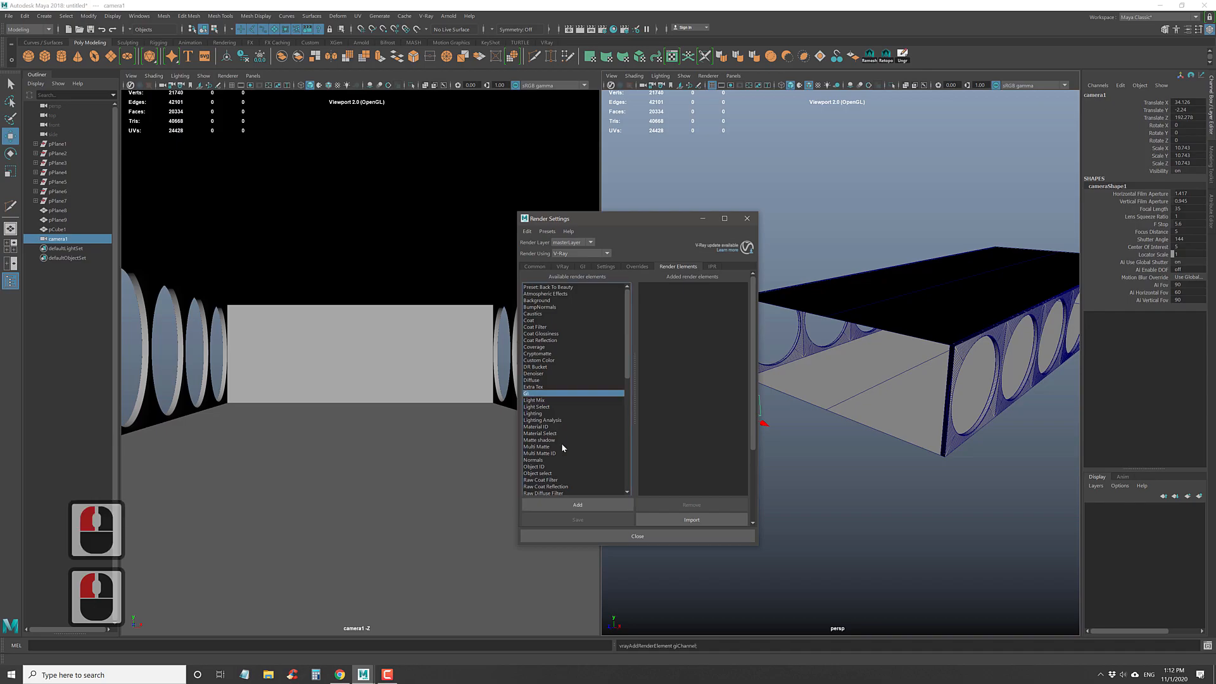
{"action": "double_click", "coordinate": [535, 374]}
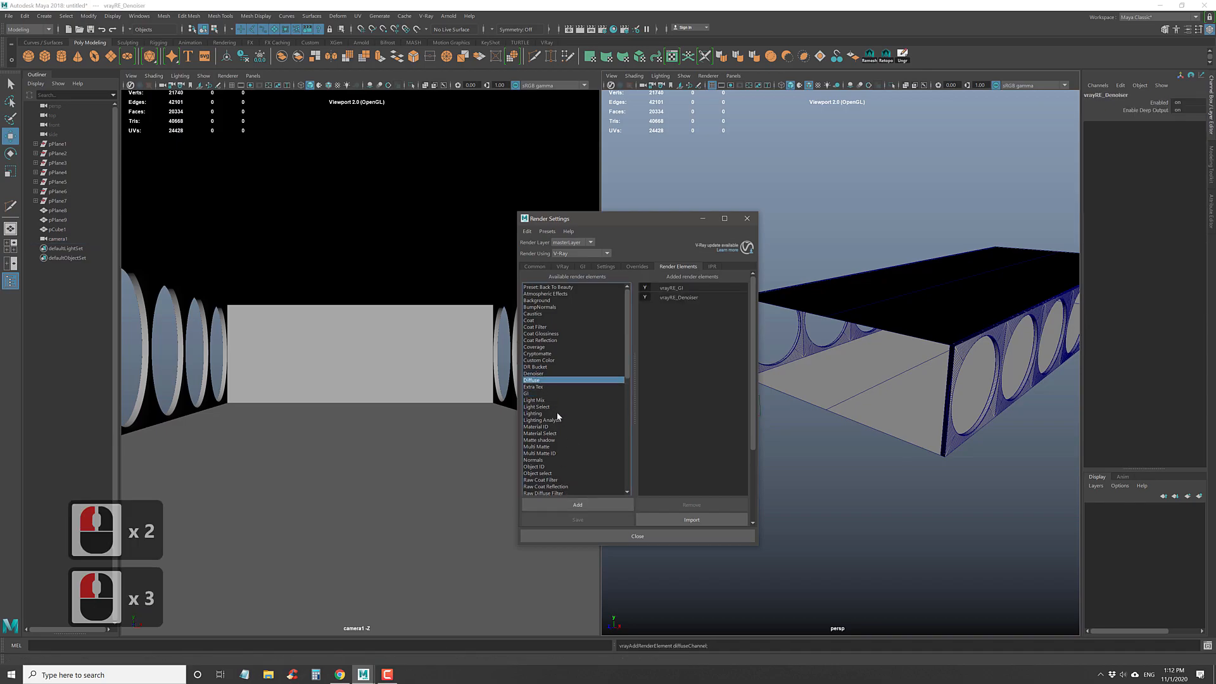
{"action": "left_click", "coordinate": [567, 501]}
- Unlock the width/height ratio, set the render resolution to 800 by 600 and close the render settings
{"action": "left_click", "coordinate": [535, 271]}
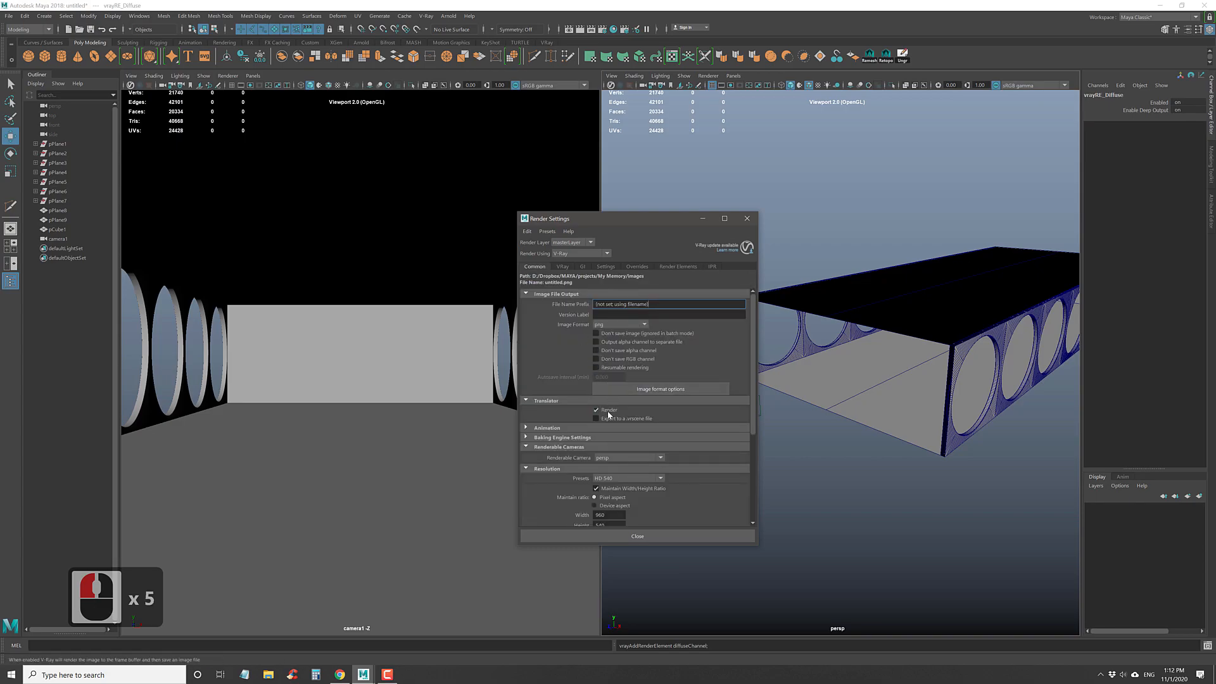
{"action": "scroll", "coordinate": [636, 499], "scroll_direction": "down", "scroll_amount": 3}
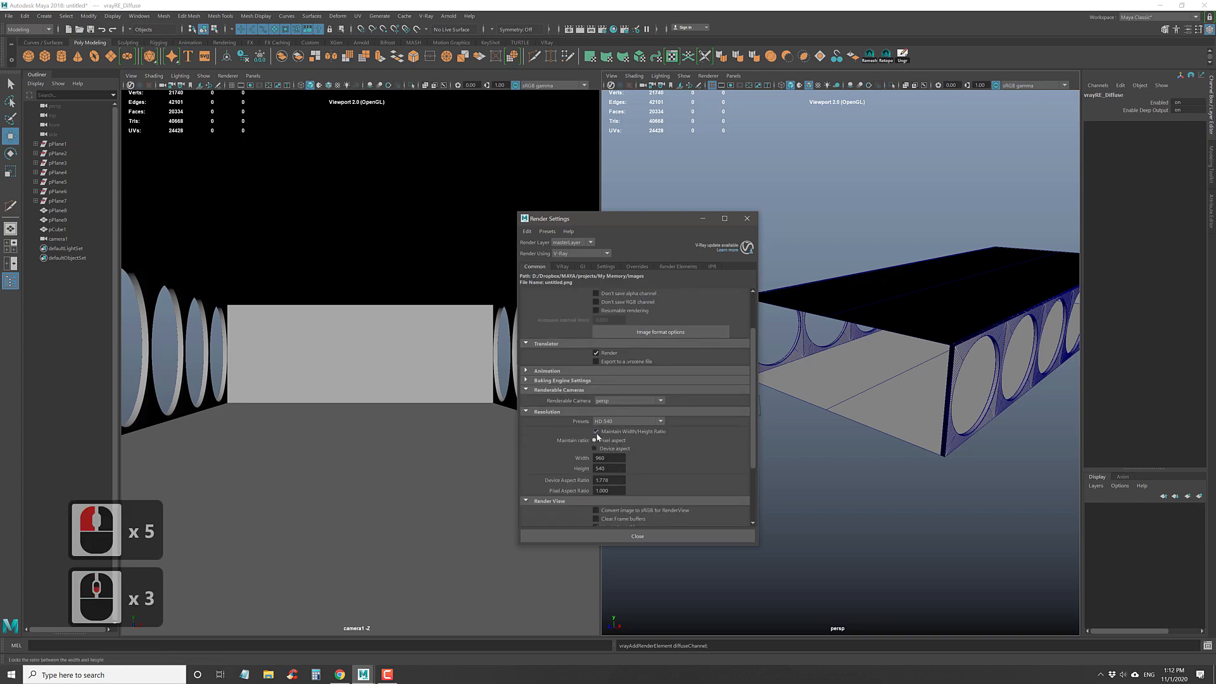
{"action": "left_click", "coordinate": [596, 431]}
{"action": "left_click", "coordinate": [608, 457]}
{"action": "type", "text": "800"}
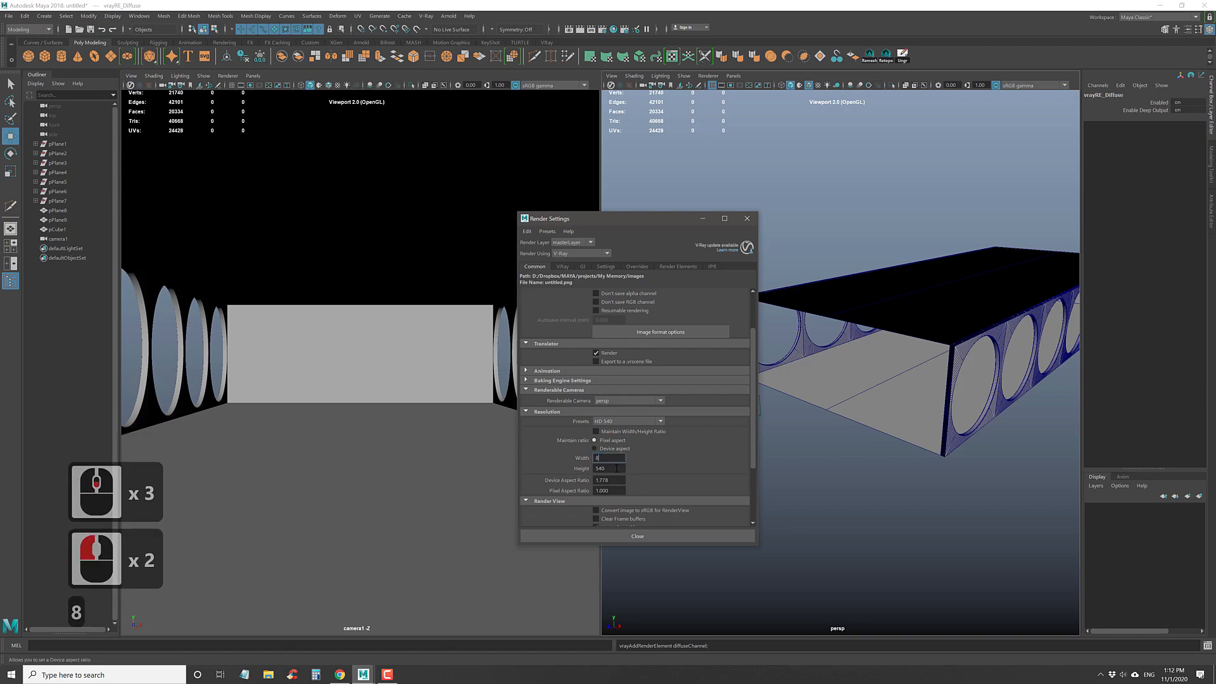
{"action": "left_click", "coordinate": [608, 467]}
{"action": "type", "text": "6"}
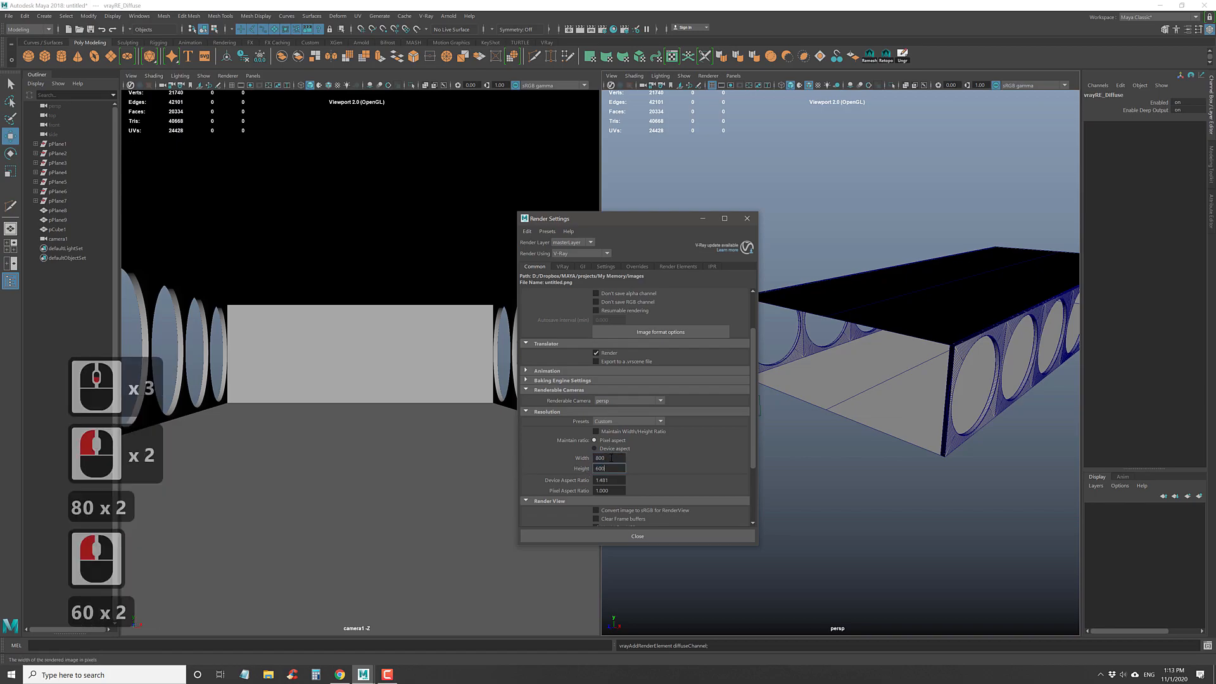
{"action": "type", "text": "00"}
{"action": "left_click", "coordinate": [628, 488]}
{"action": "left_click", "coordinate": [637, 535]}
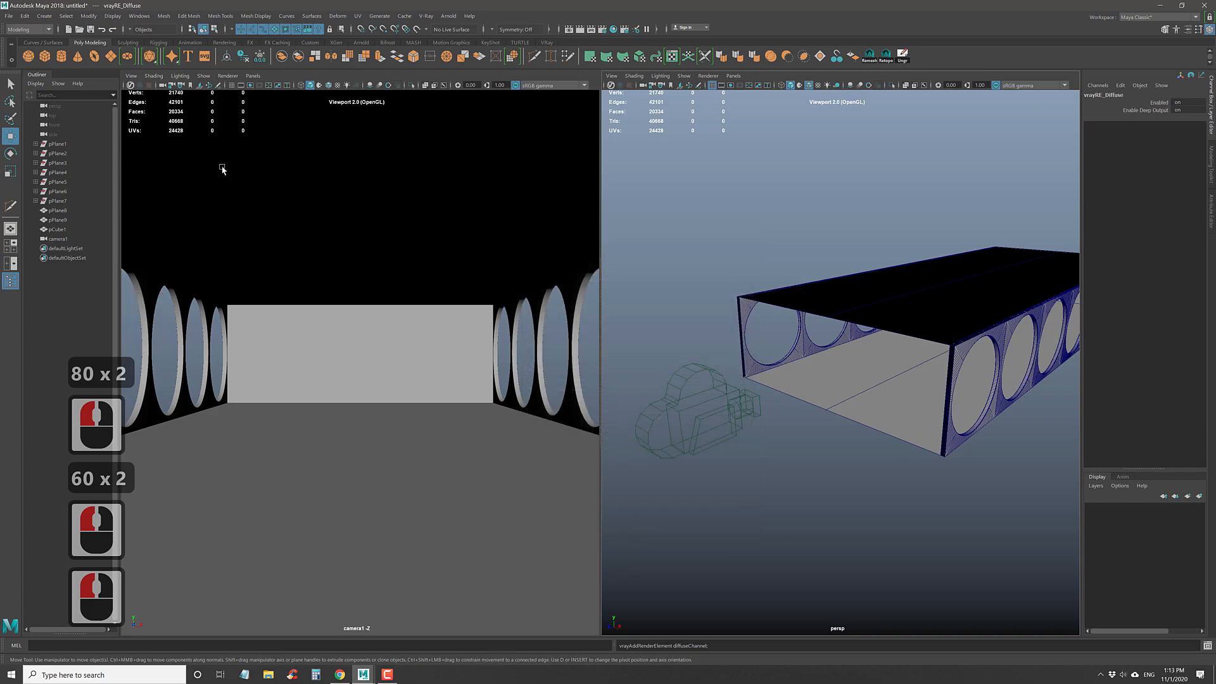
- Show camera1's resolution gate with Horizontal fit, and enable Film Pivot, Safe Title and Safe Action
{"action": "left_click", "coordinate": [131, 75]}
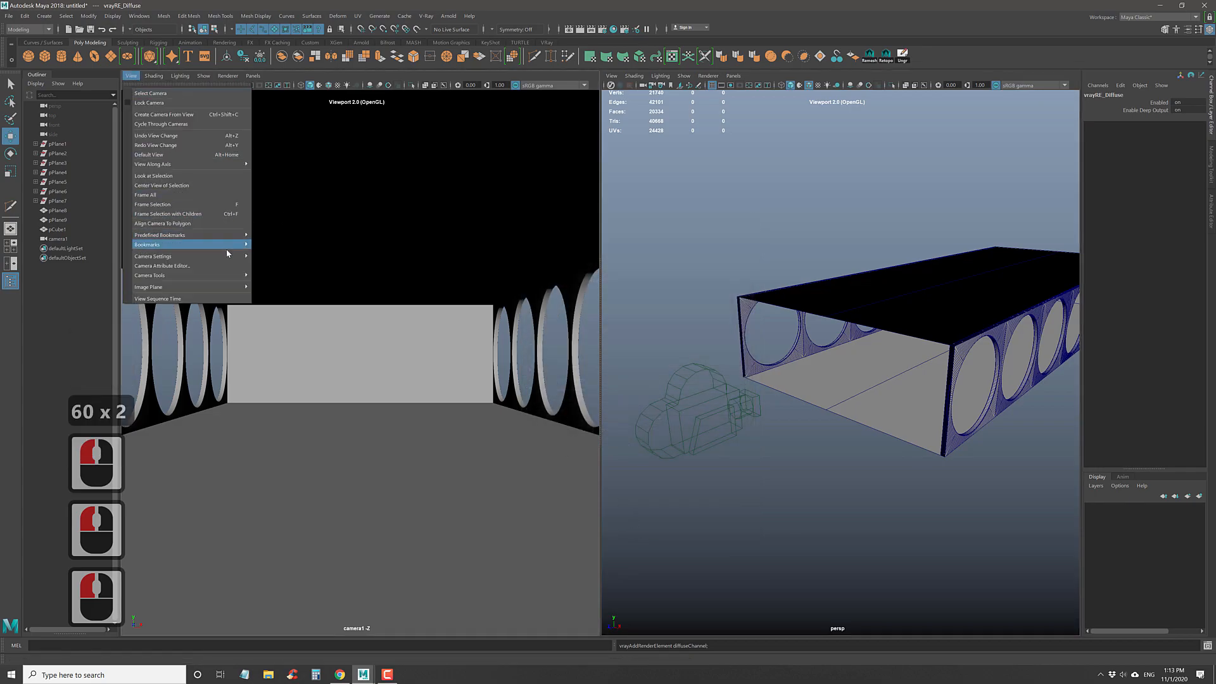
{"action": "mouse_move", "coordinate": [225, 256]}
{"action": "left_click", "coordinate": [304, 254]}
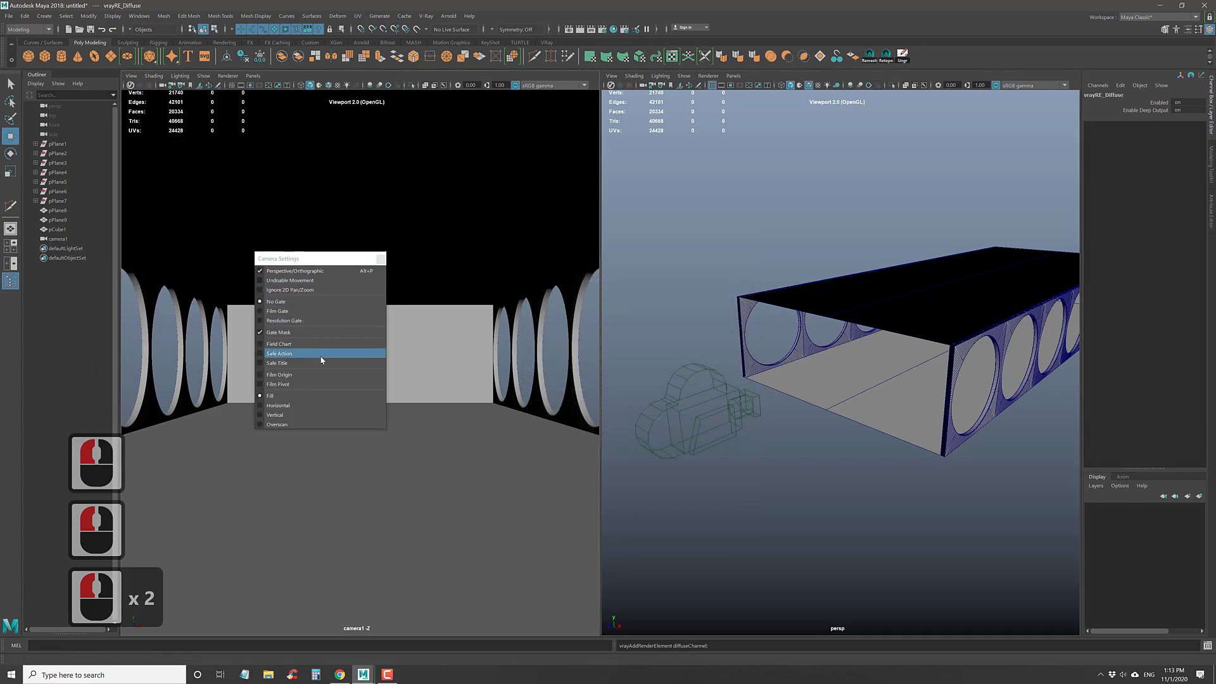
{"action": "left_click", "coordinate": [283, 320]}
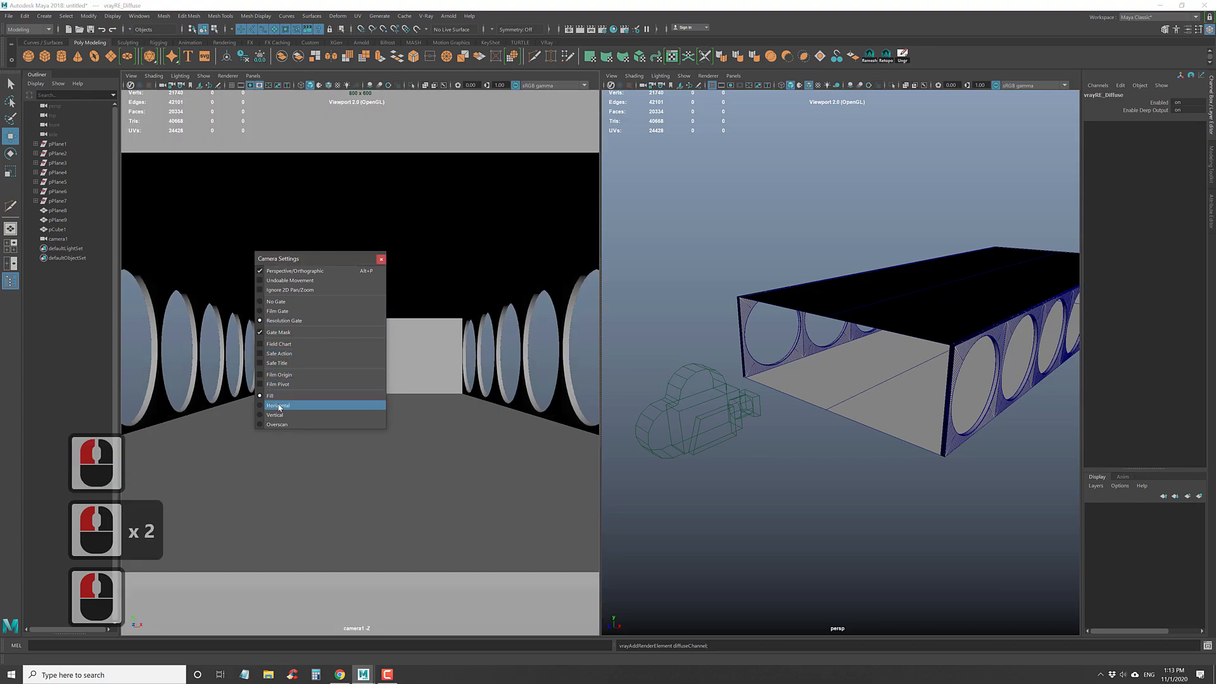
{"action": "left_click", "coordinate": [278, 405]}
{"action": "left_click", "coordinate": [277, 384]}
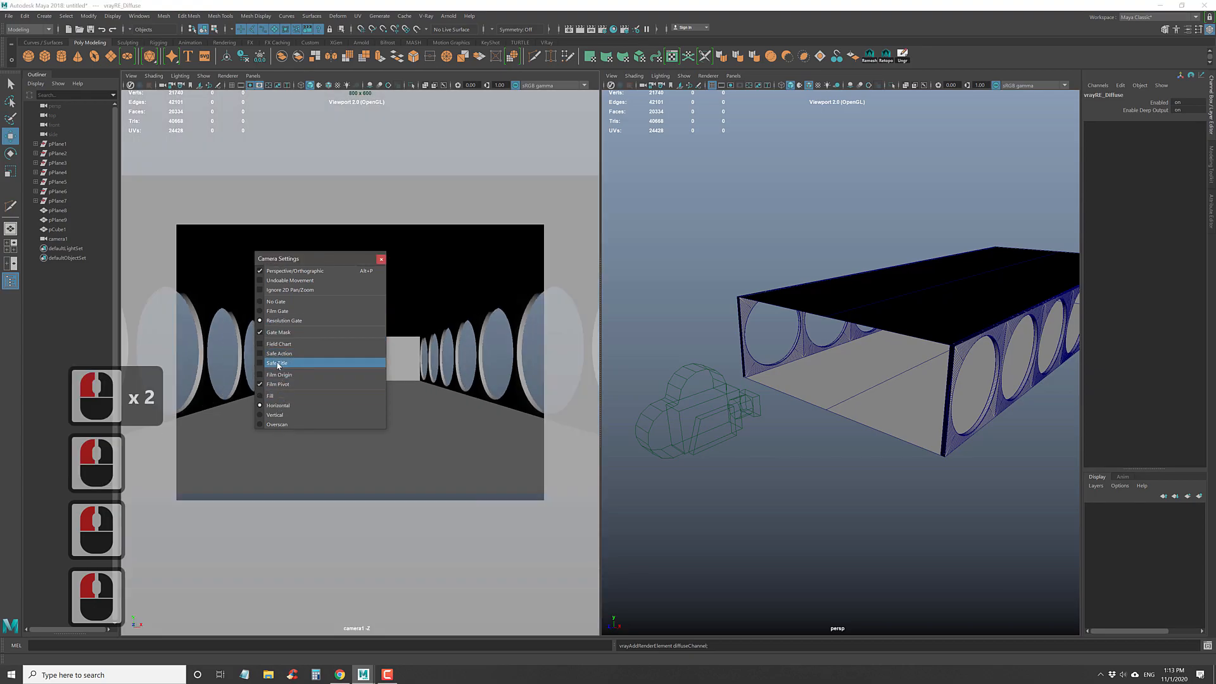
{"action": "left_click", "coordinate": [278, 363]}
{"action": "left_click", "coordinate": [277, 354]}
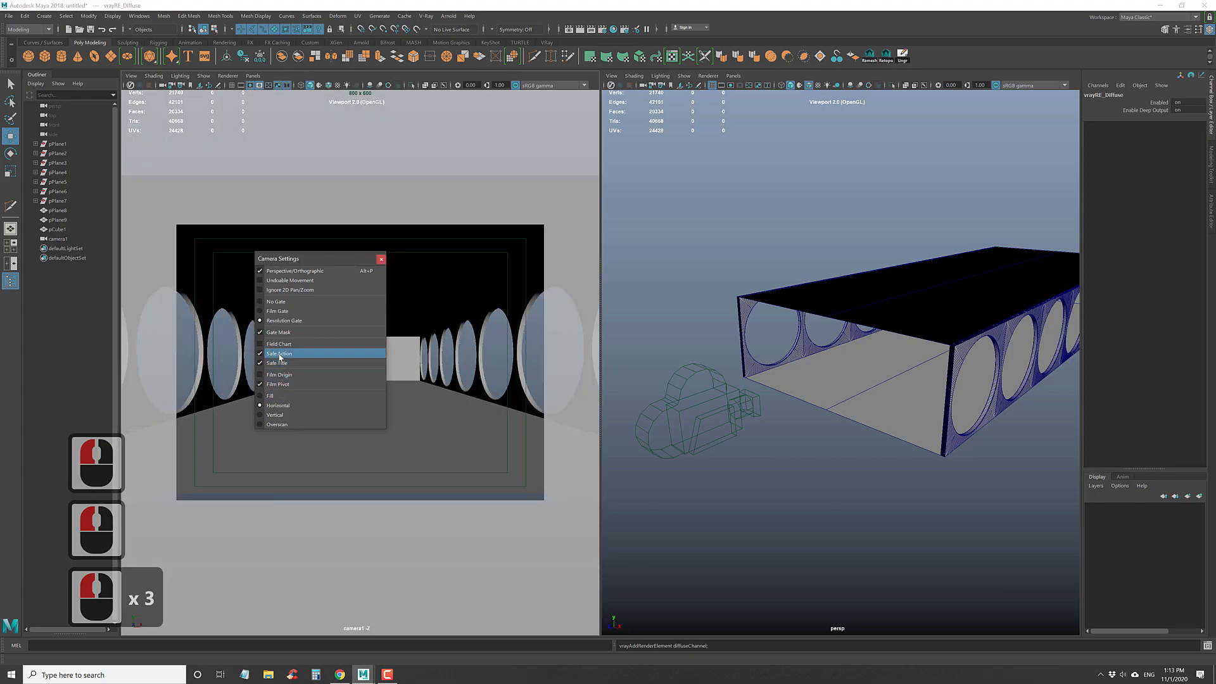
{"action": "left_click", "coordinate": [381, 259]}
- Move the camera along Z toward the corridor's open end, to about Z 188
{"action": "right_click_drag", "start_coordinate": [702, 373], "coordinate": [747, 393], "text": "alt"}
{"action": "left_click", "coordinate": [747, 391]}
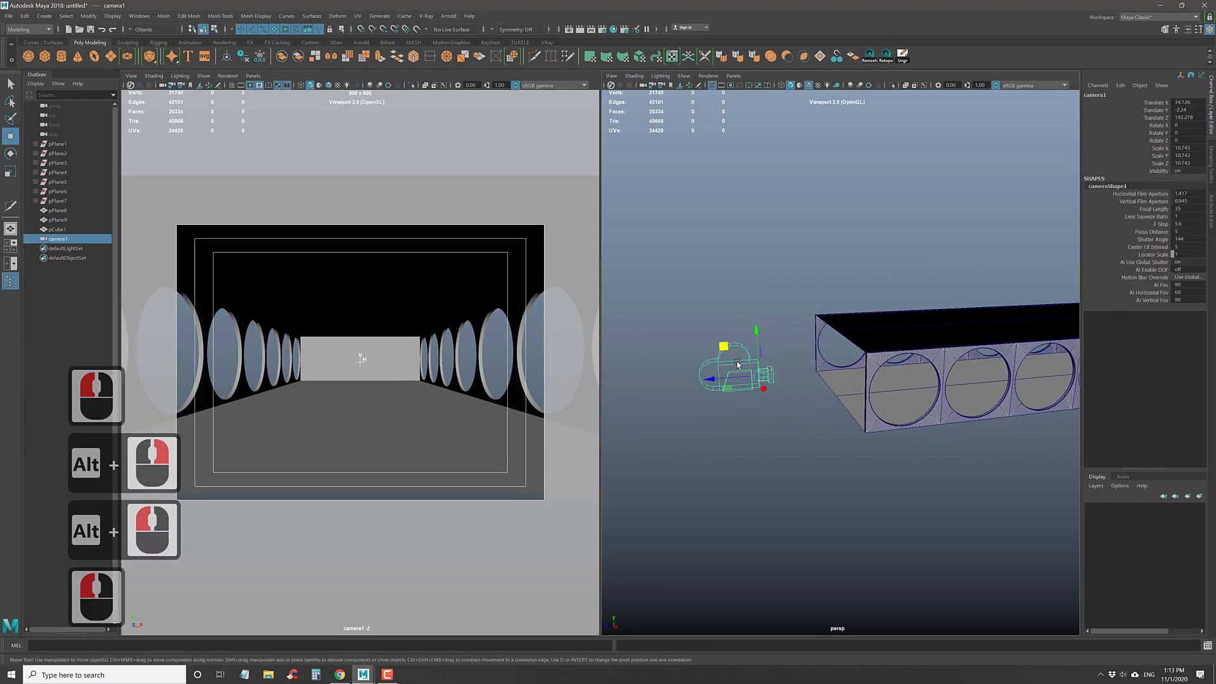
{"action": "left_click_drag", "start_coordinate": [712, 380], "coordinate": [718, 384]}
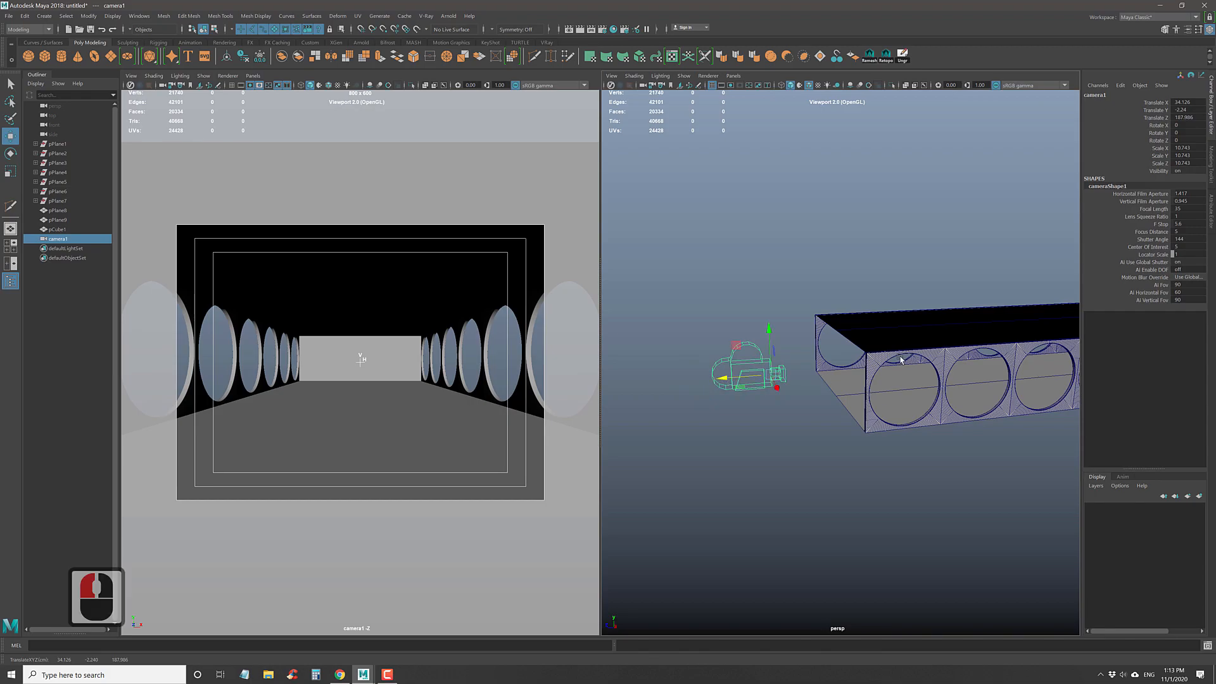
- Select both panel rows and the box and assign them a new VRay Mtl material
{"action": "left_click_drag", "start_coordinate": [898, 359], "coordinate": [922, 359], "text": "alt"}
{"action": "right_click_drag", "start_coordinate": [898, 359], "coordinate": [925, 358], "text": "alt"}
{"action": "middle_click_drag", "start_coordinate": [925, 392], "coordinate": [885, 432], "text": "alt"}
{"action": "right_click_drag", "start_coordinate": [884, 432], "coordinate": [869, 414], "text": "alt"}
{"action": "left_click_drag", "start_coordinate": [879, 406], "coordinate": [857, 399], "text": "alt"}
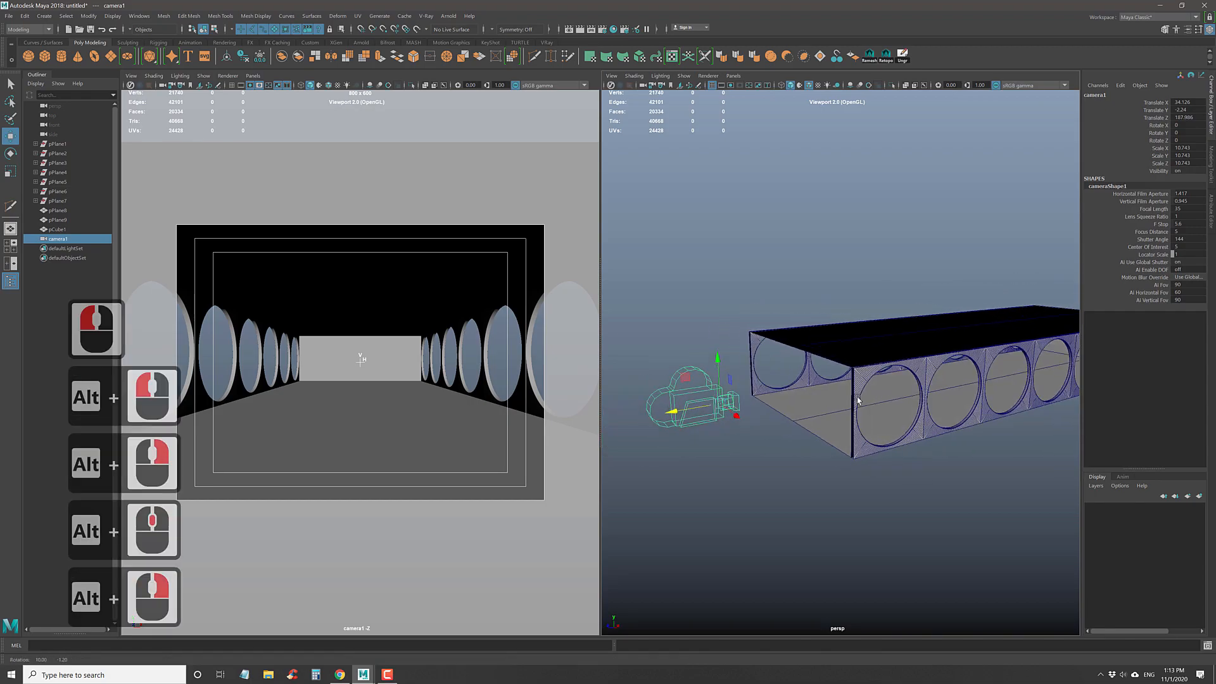
{"action": "key", "text": "w"}
{"action": "right_click_drag", "start_coordinate": [912, 438], "coordinate": [804, 382], "text": "alt"}
{"action": "middle_click_drag", "start_coordinate": [804, 383], "coordinate": [761, 381], "text": "alt"}
{"action": "left_click_drag", "start_coordinate": [790, 401], "coordinate": [731, 437]}
{"action": "right_click_drag", "start_coordinate": [777, 354], "coordinate": [791, 593]}
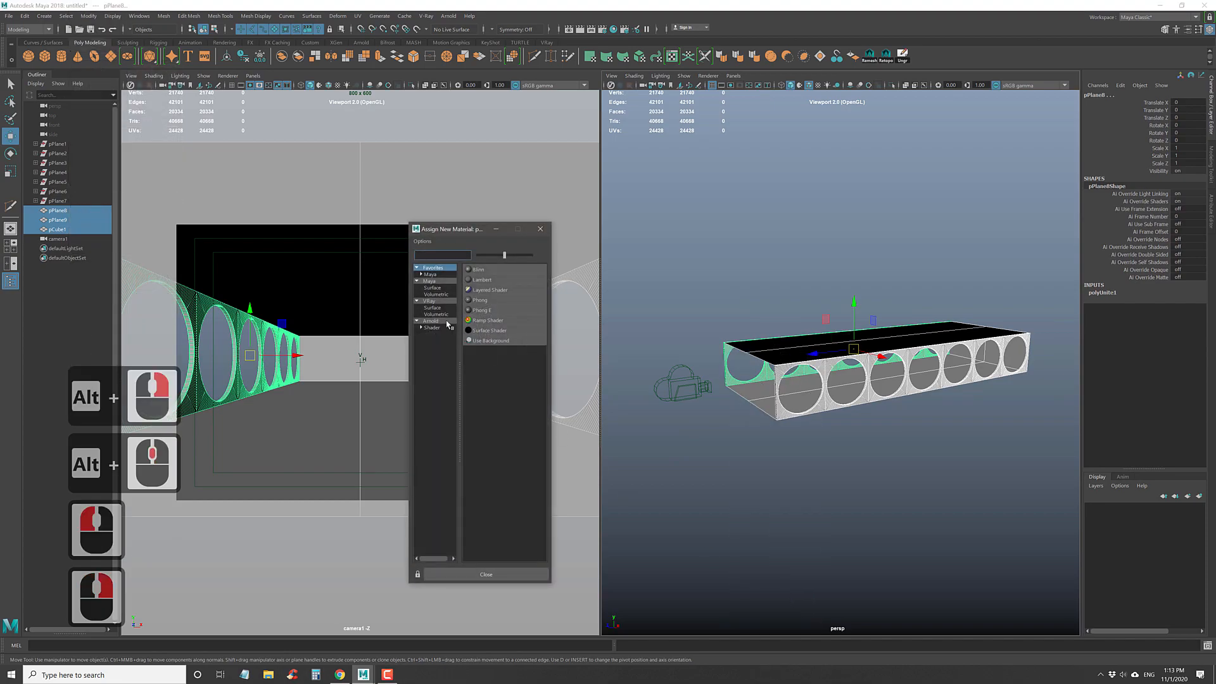
{"action": "left_click", "coordinate": [434, 308]}
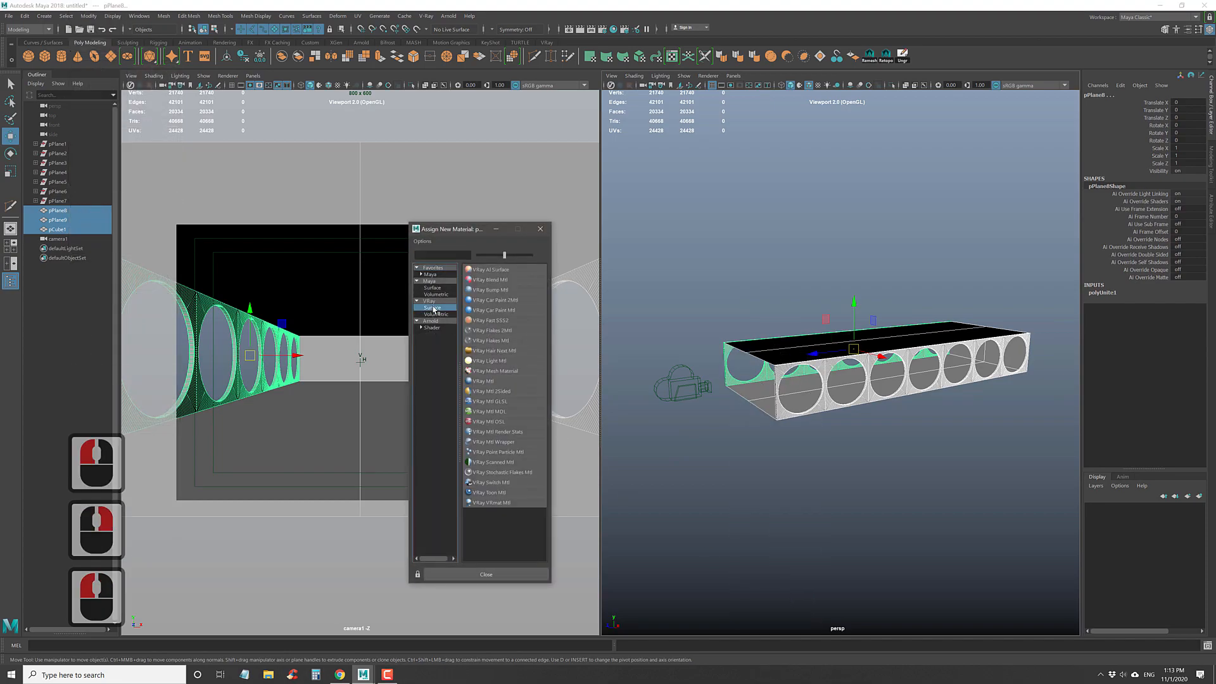
{"action": "left_click", "coordinate": [483, 381]}
- Raise the new V-Ray material's diffuse color to full white and deselect the objects
{"action": "left_click", "coordinate": [1124, 92]}
{"action": "left_click_drag", "start_coordinate": [1144, 196], "coordinate": [1179, 194]}
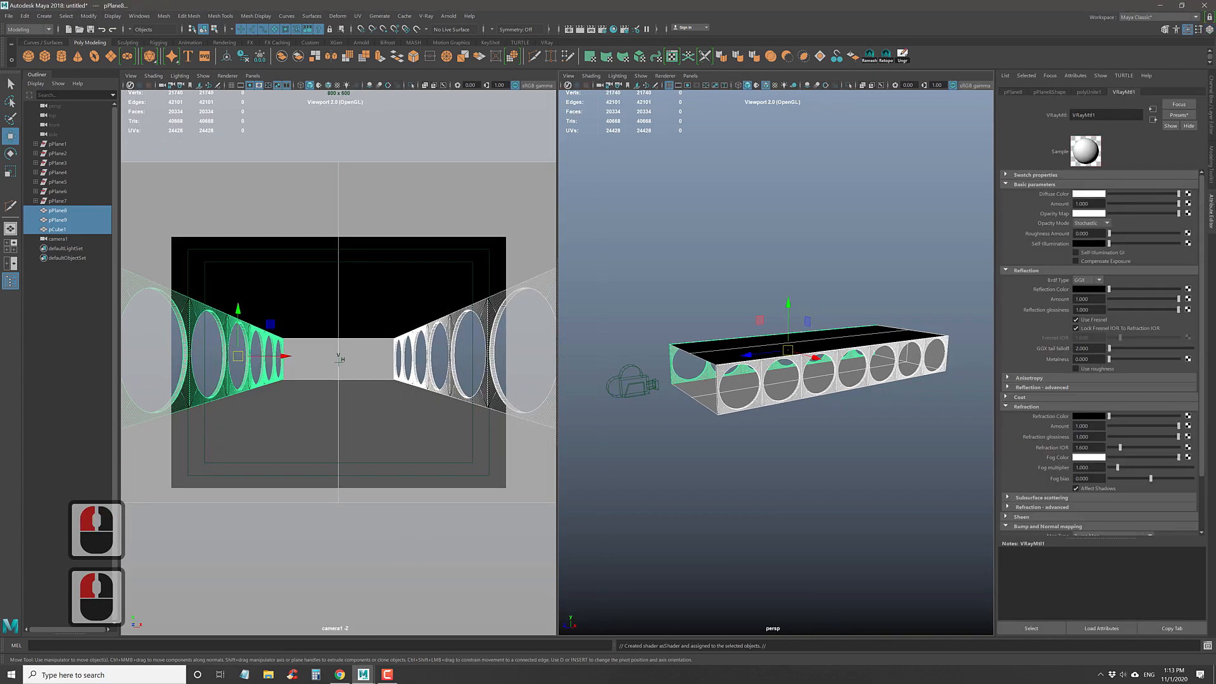
{"action": "left_click", "coordinate": [824, 256]}
- Select the box's edges where the floor meets the end wall, detach them and return to object mode
{"action": "left_click_drag", "start_coordinate": [785, 335], "coordinate": [712, 324], "text": "alt"}
{"action": "right_click_drag", "start_coordinate": [801, 359], "coordinate": [798, 377], "text": "alt"}
{"action": "middle_click_drag", "start_coordinate": [797, 378], "coordinate": [797, 367], "text": "alt"}
{"action": "right_click_drag", "start_coordinate": [798, 366], "coordinate": [801, 408], "text": "alt"}
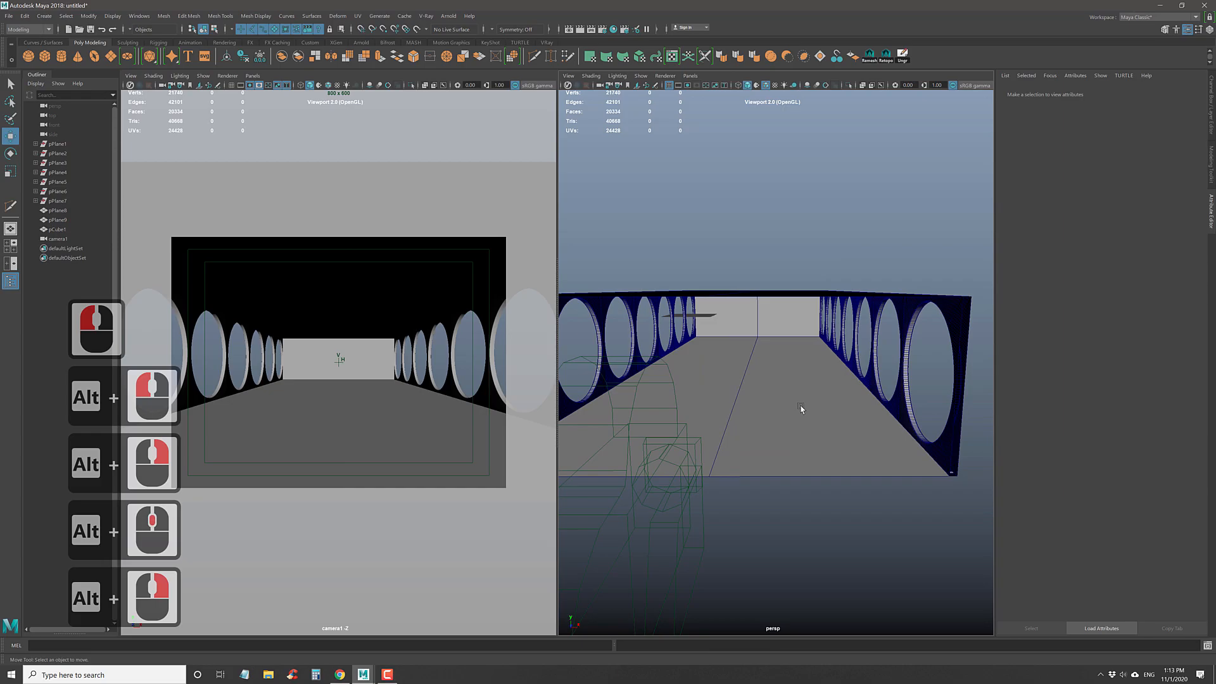
{"action": "left_click", "coordinate": [801, 409]}
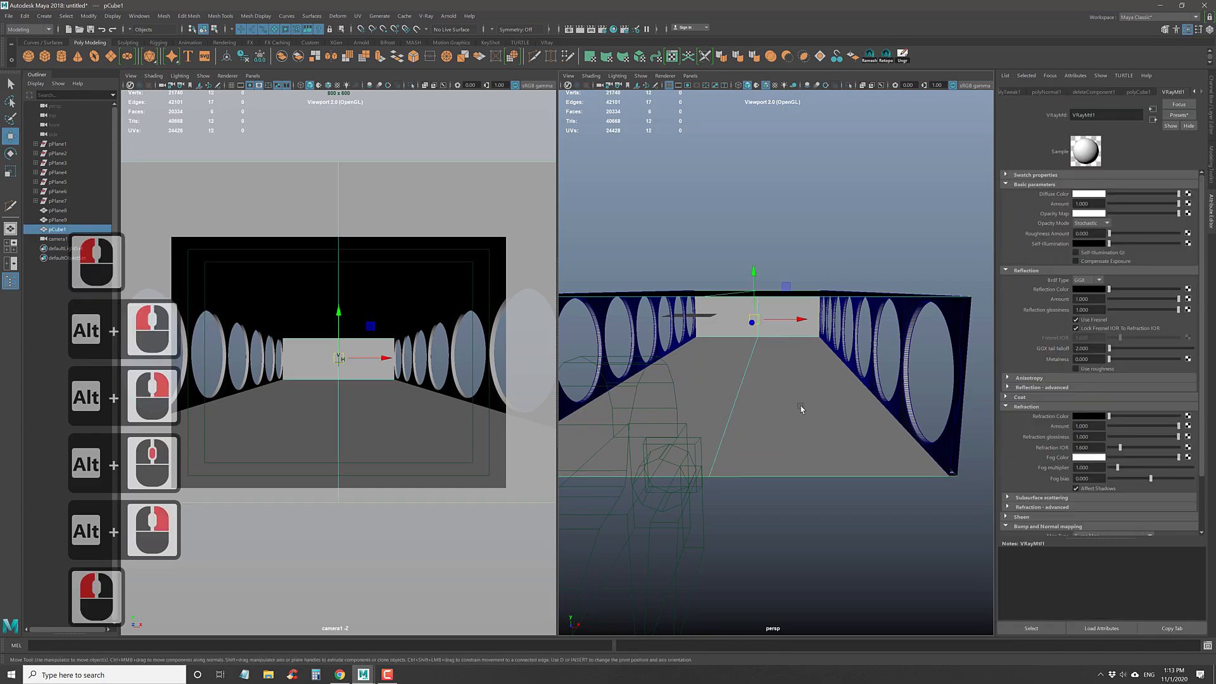
{"action": "right_click_drag", "start_coordinate": [782, 376], "coordinate": [766, 342]}
{"action": "double_click", "coordinate": [726, 341]}
{"action": "right_click_drag", "start_coordinate": [777, 384], "coordinate": [746, 527], "text": "shift"}
{"action": "right_click_drag", "start_coordinate": [789, 374], "coordinate": [817, 366]}
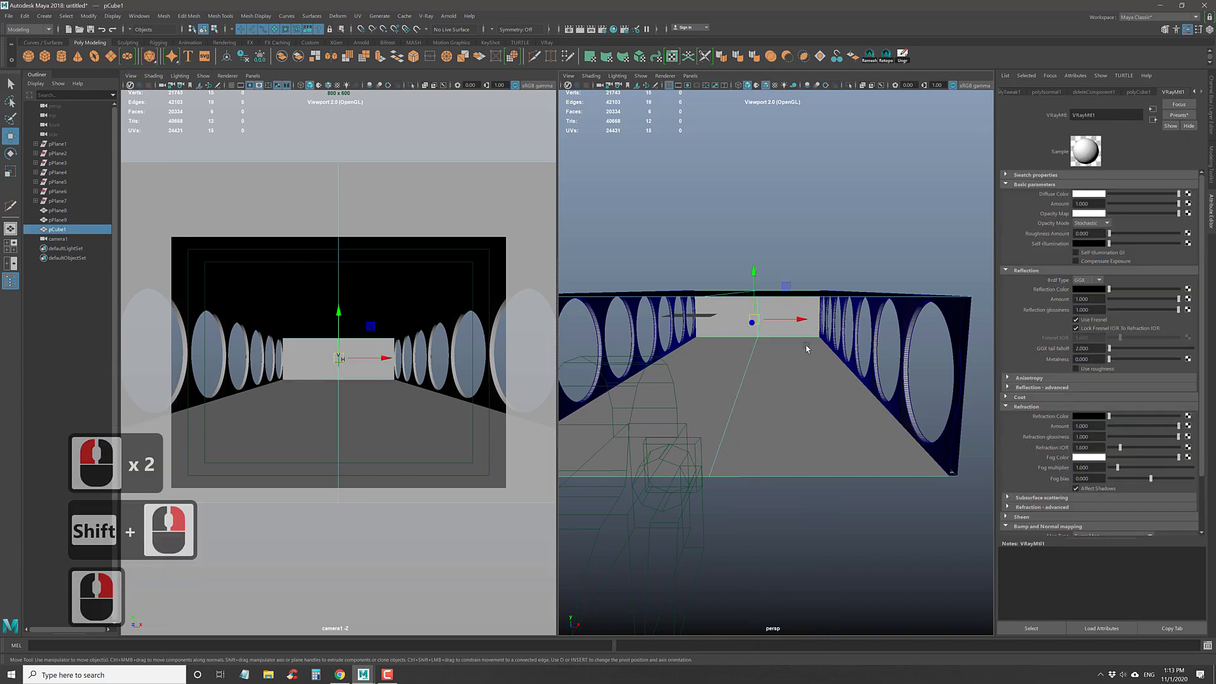
- Separate the box mesh into its disconnected parts and select the floor surface
{"action": "left_click", "coordinate": [221, 16]}
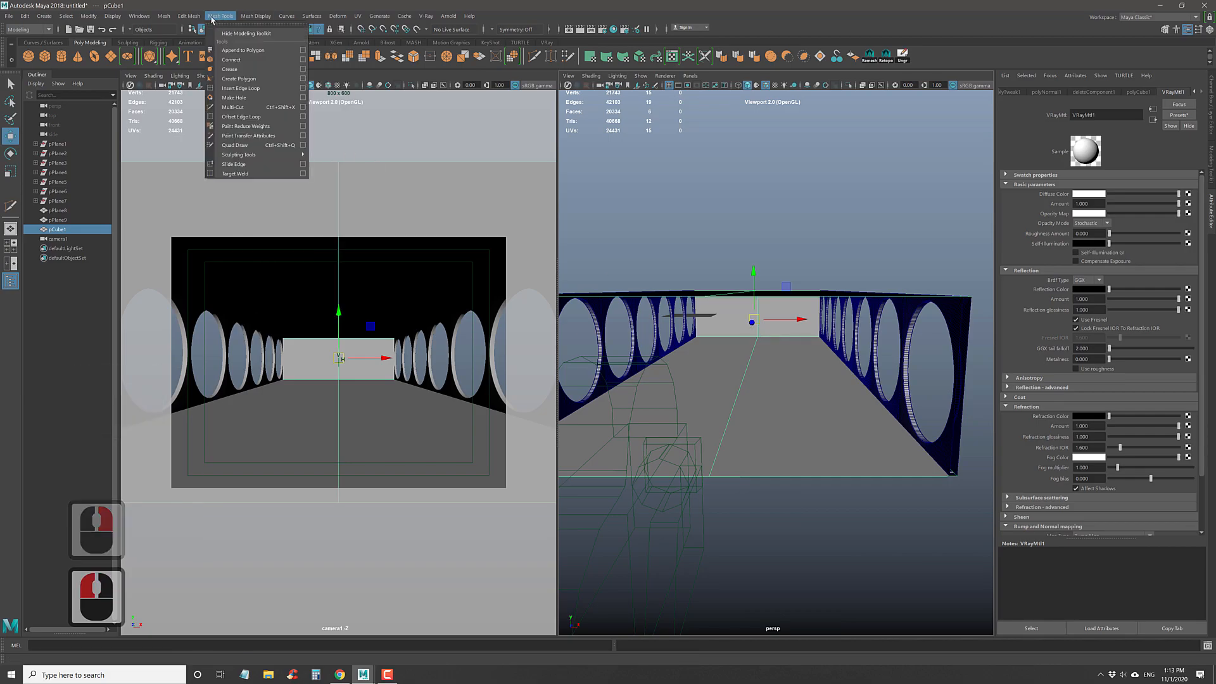
{"action": "mouse_move", "coordinate": [191, 17]}
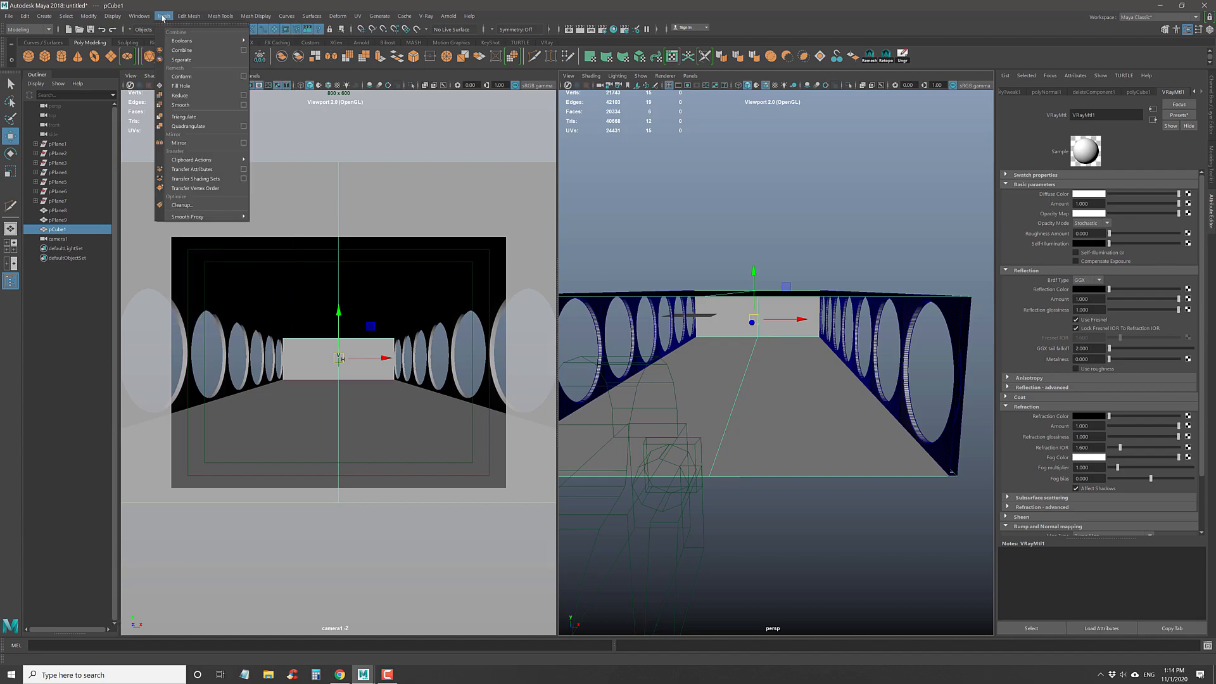
{"action": "left_click", "coordinate": [181, 60]}
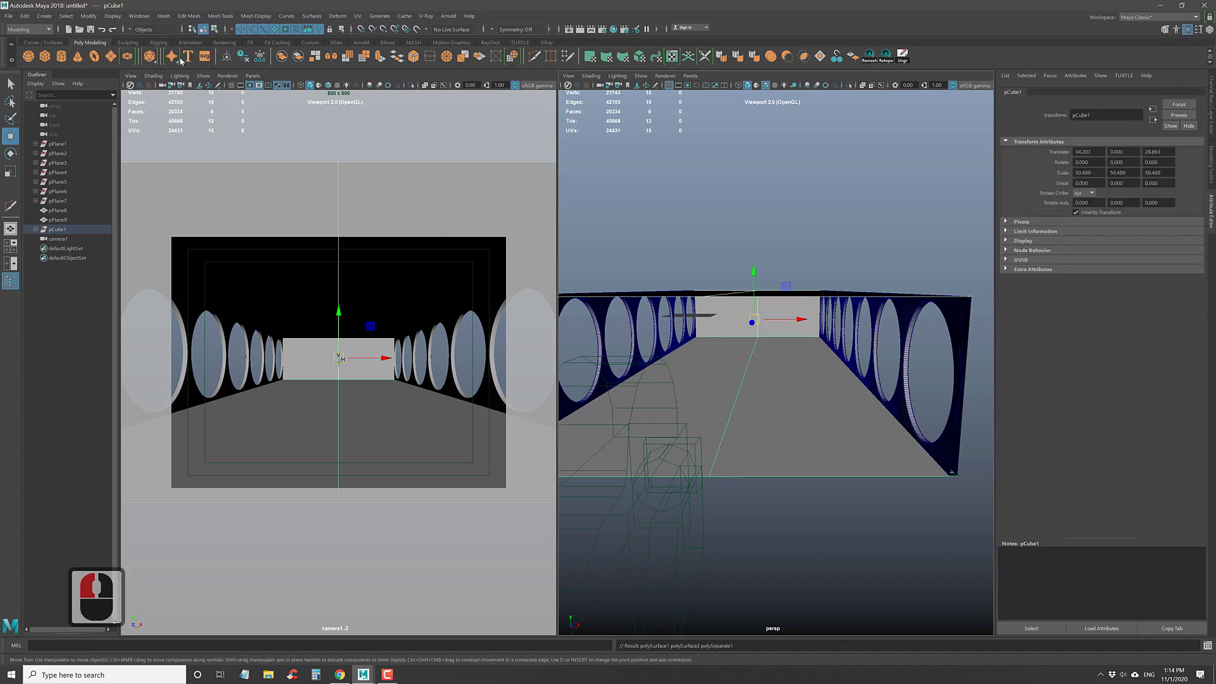
{"action": "left_click", "coordinate": [772, 221]}
{"action": "left_click", "coordinate": [795, 382]}
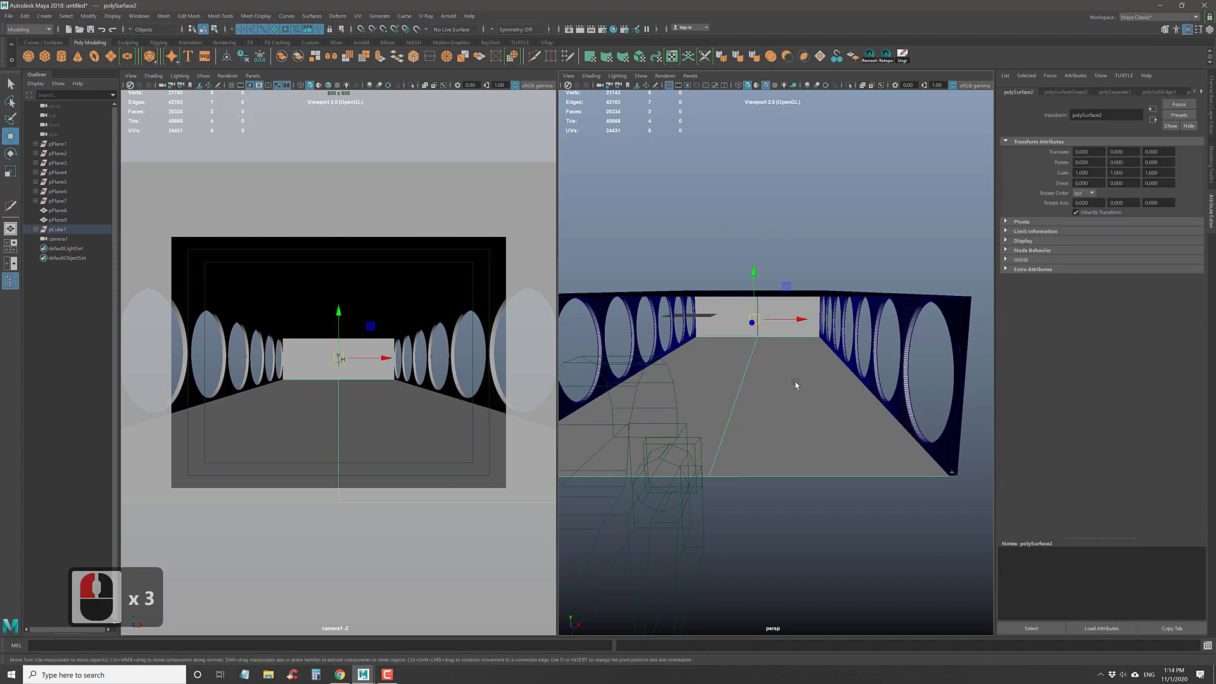
- Ungroup the box's separated parts so they sit at the scene's top level, and reselect only the floor
{"action": "key", "text": "Up"}
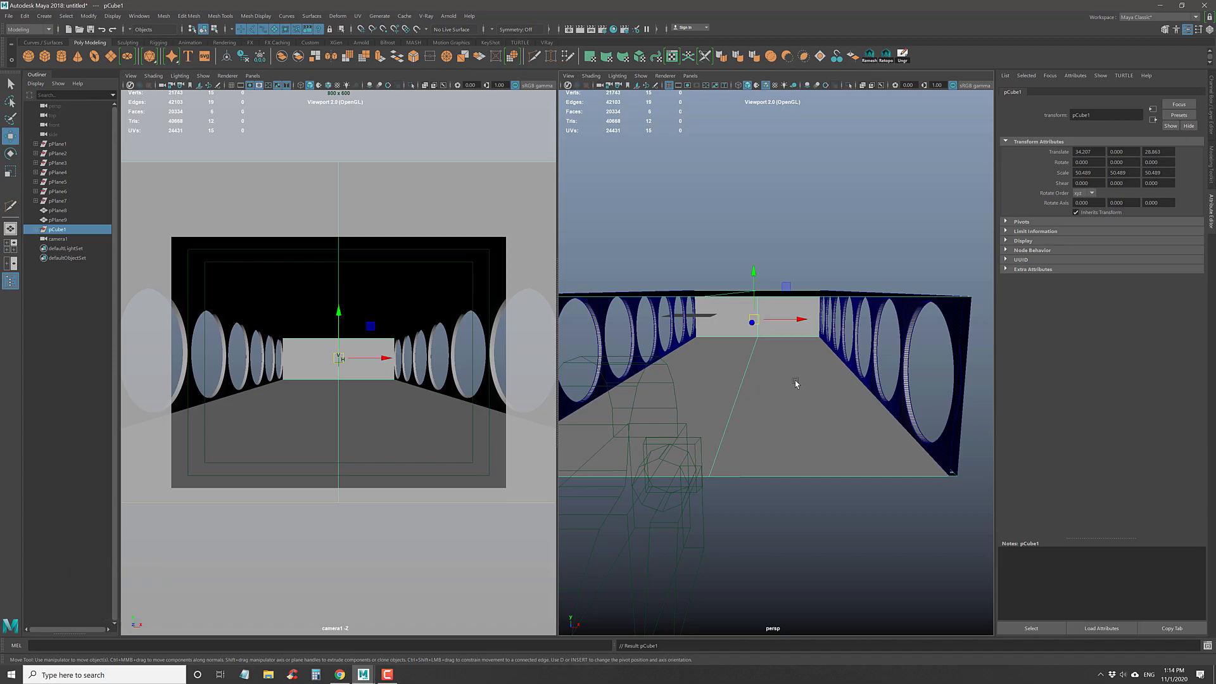
{"action": "key", "text": "Up"}
{"action": "key", "text": "Up"}
{"action": "left_click", "coordinate": [903, 55]}
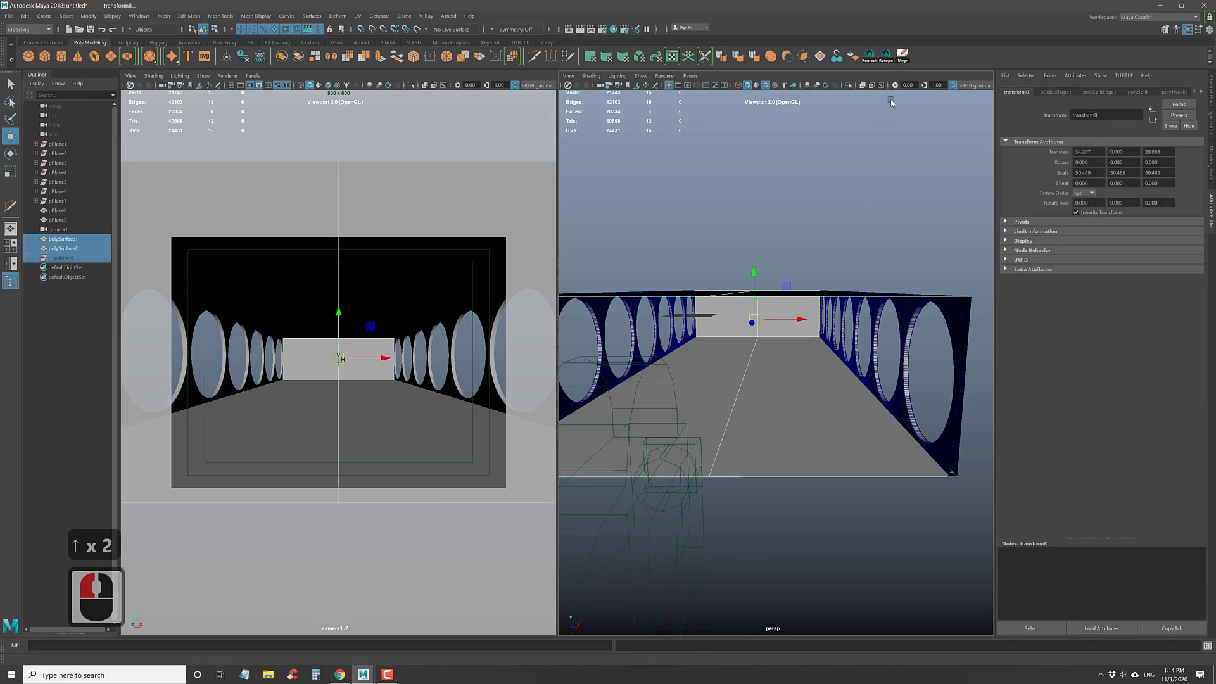
{"action": "left_click", "coordinate": [857, 196]}
{"action": "left_click", "coordinate": [788, 366]}
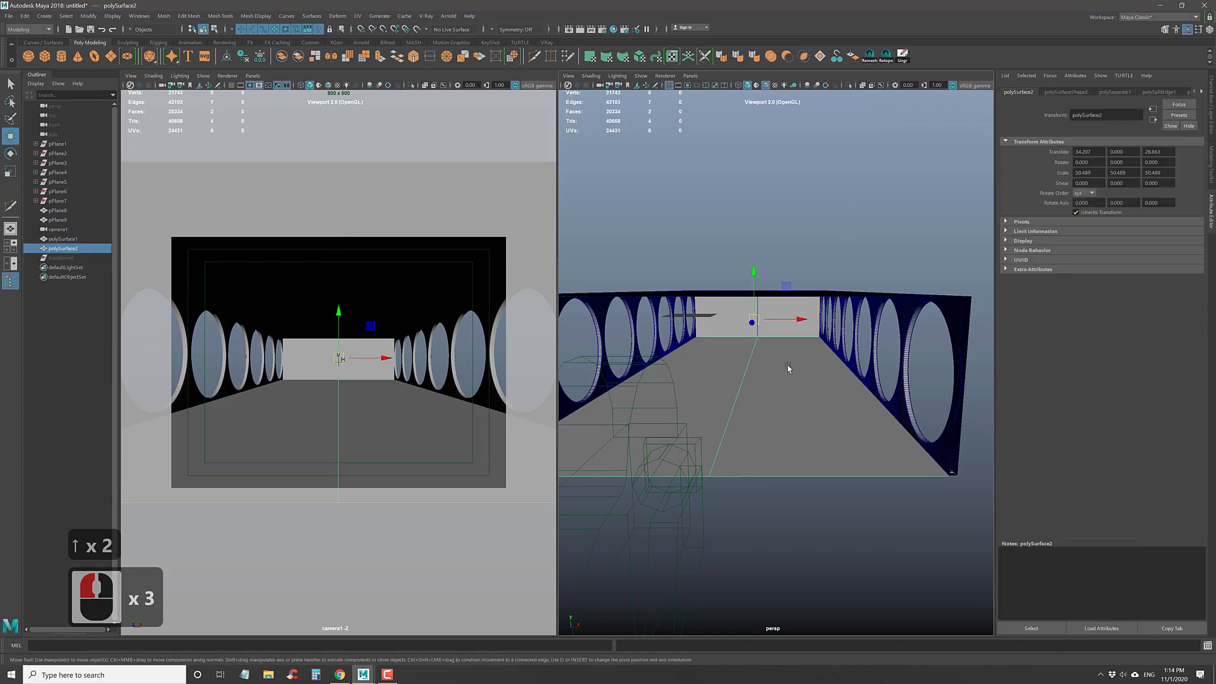
- Assign a new VRay Mtl material to the floor surface
{"action": "right_click_drag", "start_coordinate": [787, 367], "coordinate": [803, 605]}
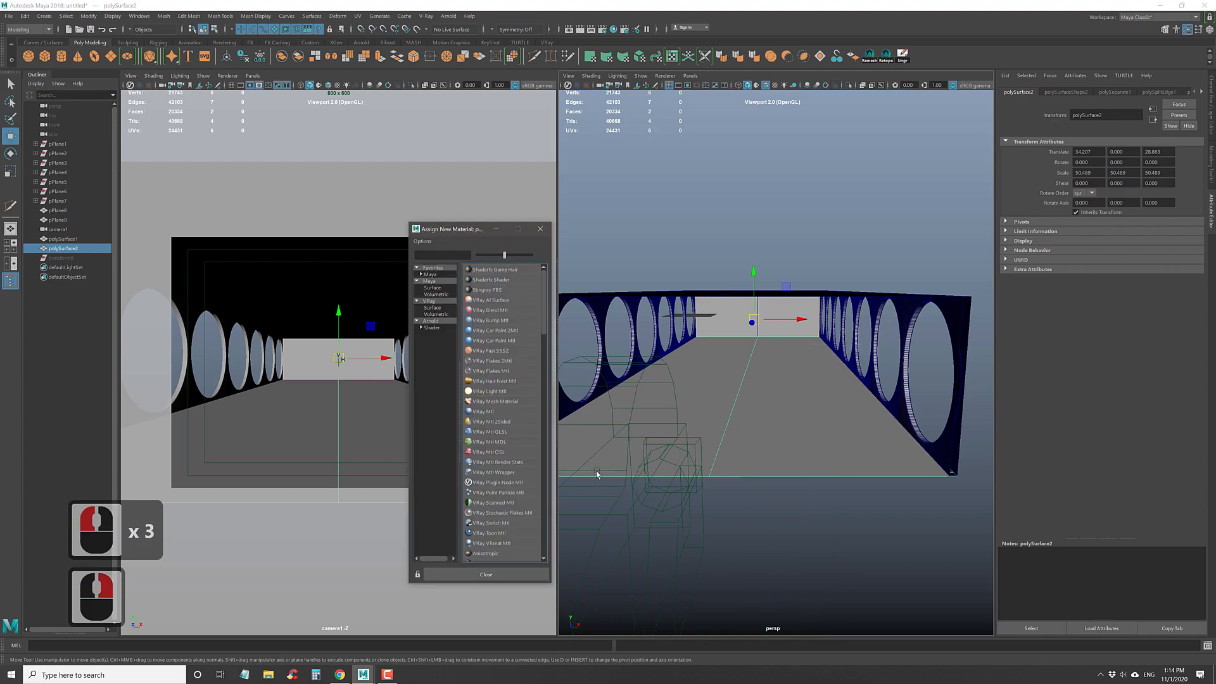
{"action": "left_click", "coordinate": [433, 309]}
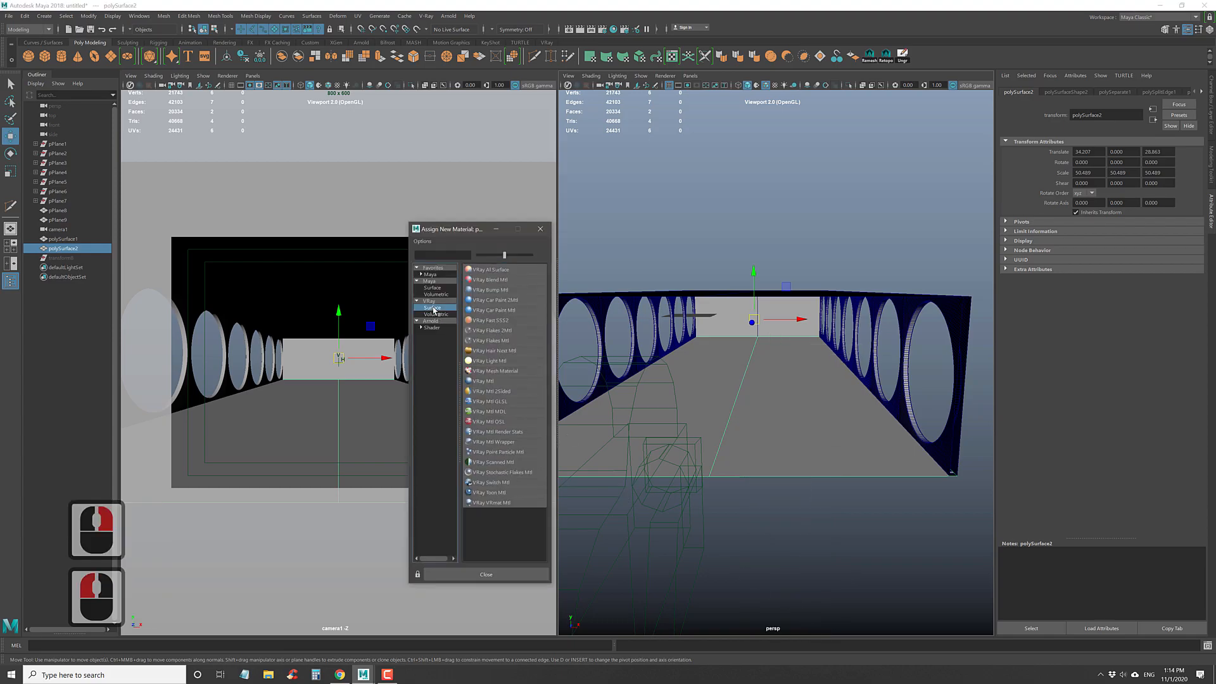
{"action": "left_click", "coordinate": [497, 382]}
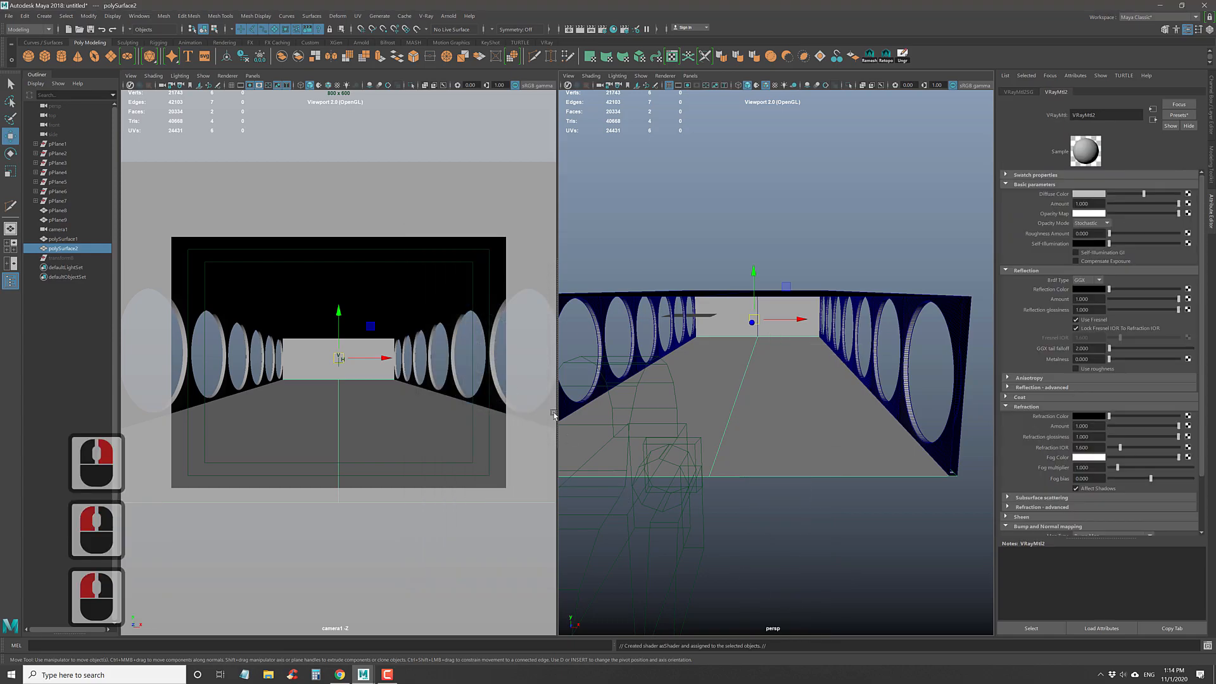
- Set the floor material's diffuse and reflection colors to full white, trying a lighter refraction color before returning it to black
{"action": "left_click", "coordinate": [1151, 208]}
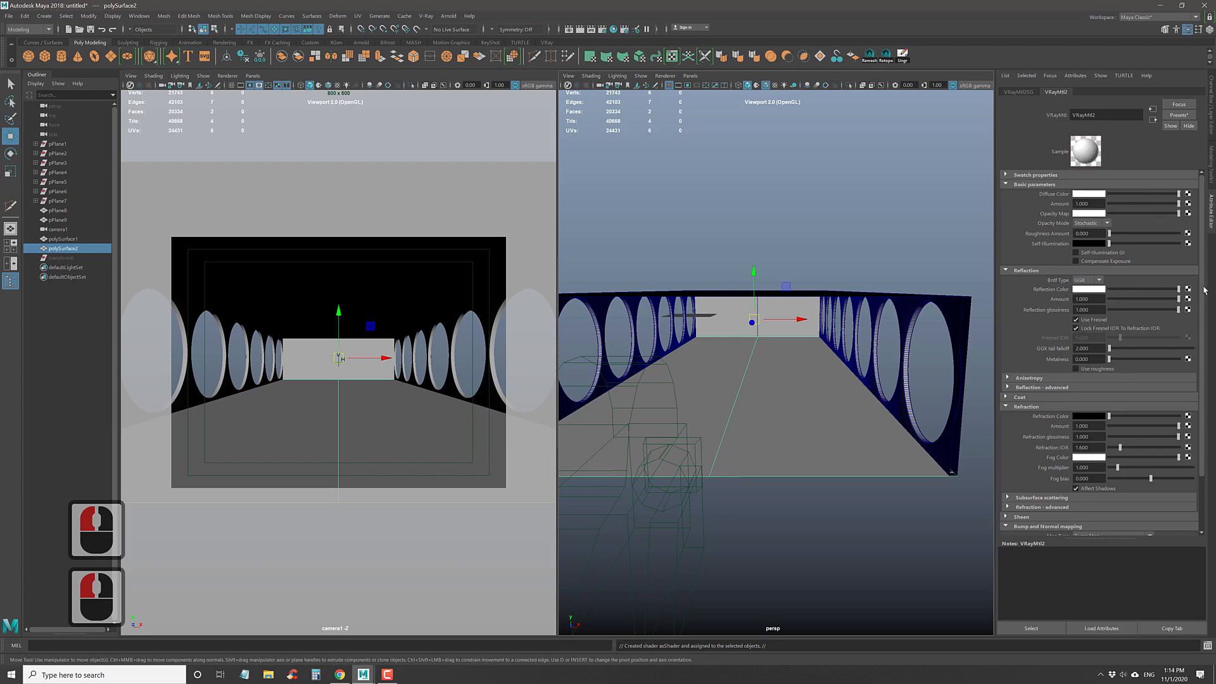
{"action": "left_click", "coordinate": [1162, 349]}
{"action": "left_click_drag", "start_coordinate": [1110, 418], "coordinate": [1203, 420]}
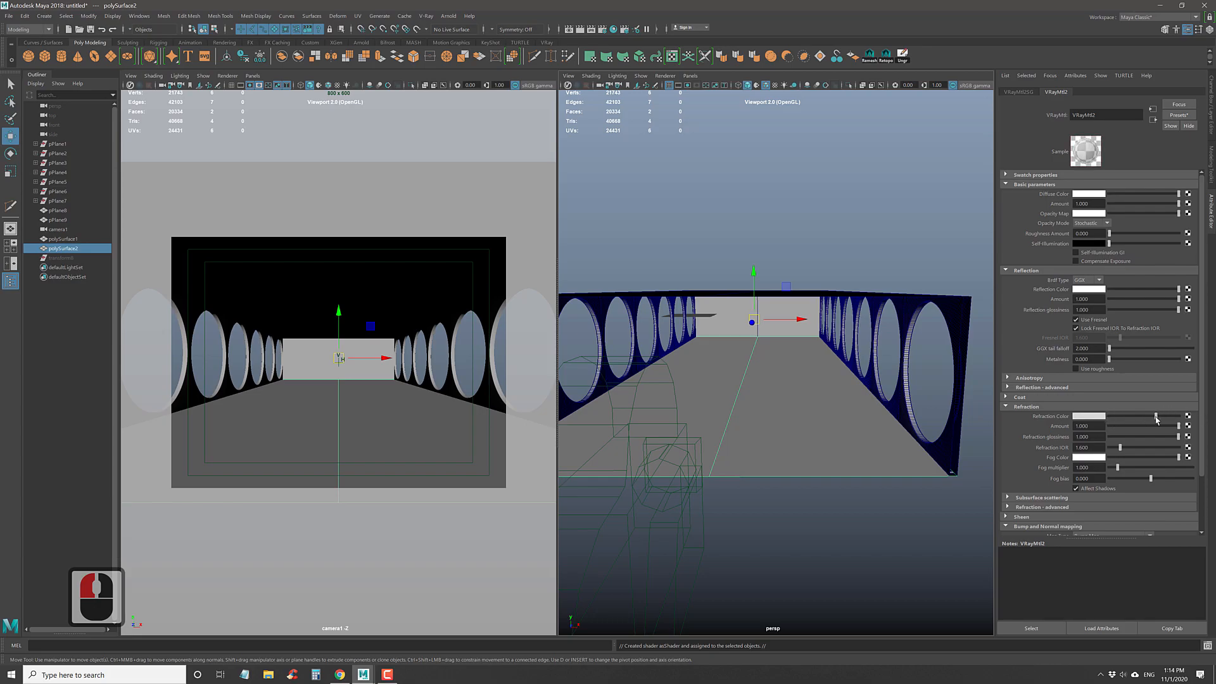
{"action": "left_click_drag", "start_coordinate": [1144, 419], "coordinate": [1098, 420]}
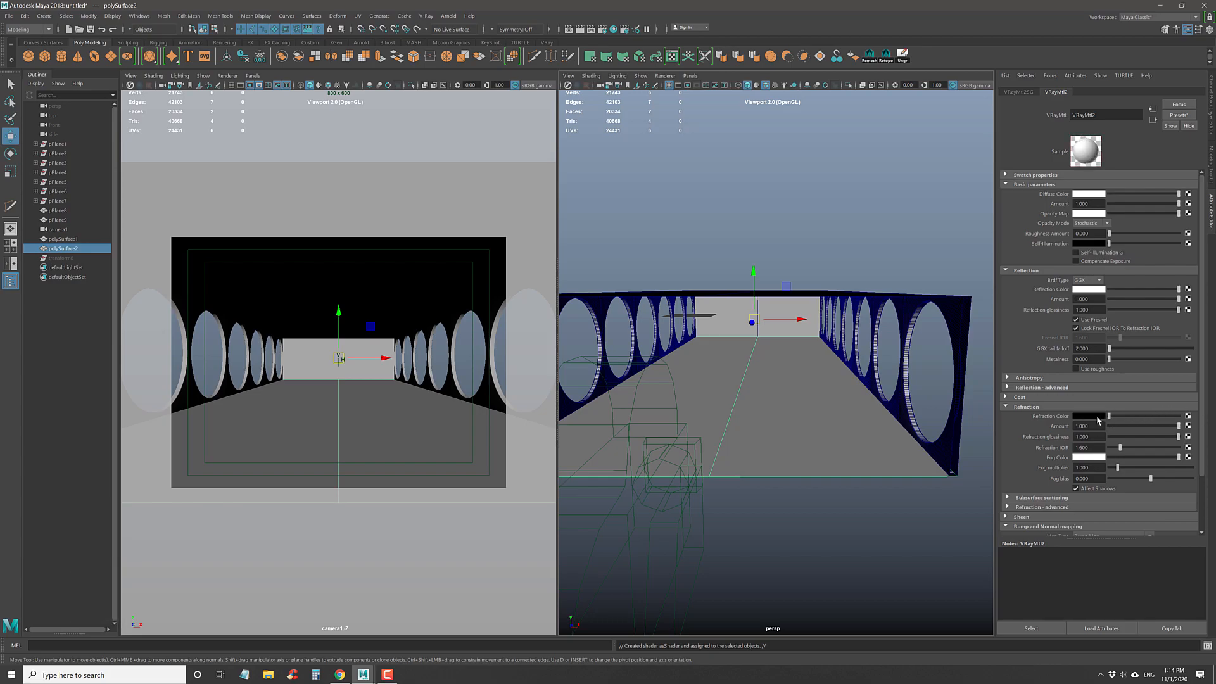
{"action": "left_click", "coordinate": [1109, 360]}
- Switch the camera viewport's renderer to V-Ray IPR
{"action": "left_click_drag", "start_coordinate": [801, 328], "coordinate": [740, 283], "text": "alt"}
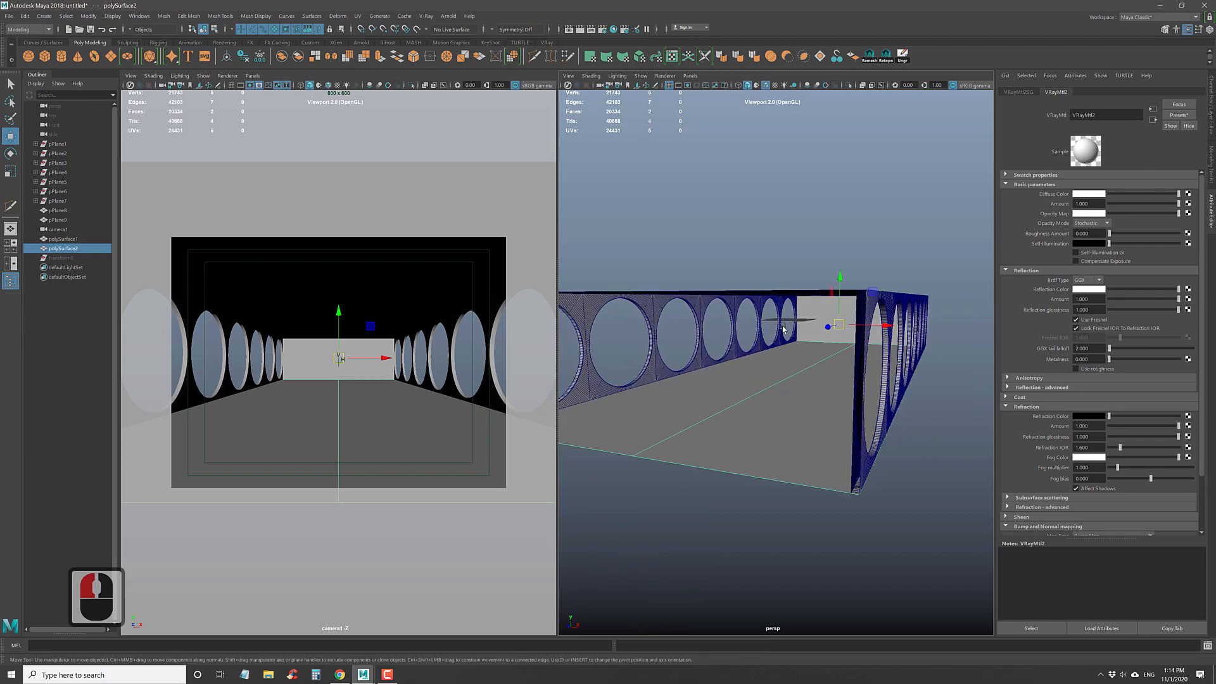
{"action": "left_click", "coordinate": [227, 75]}
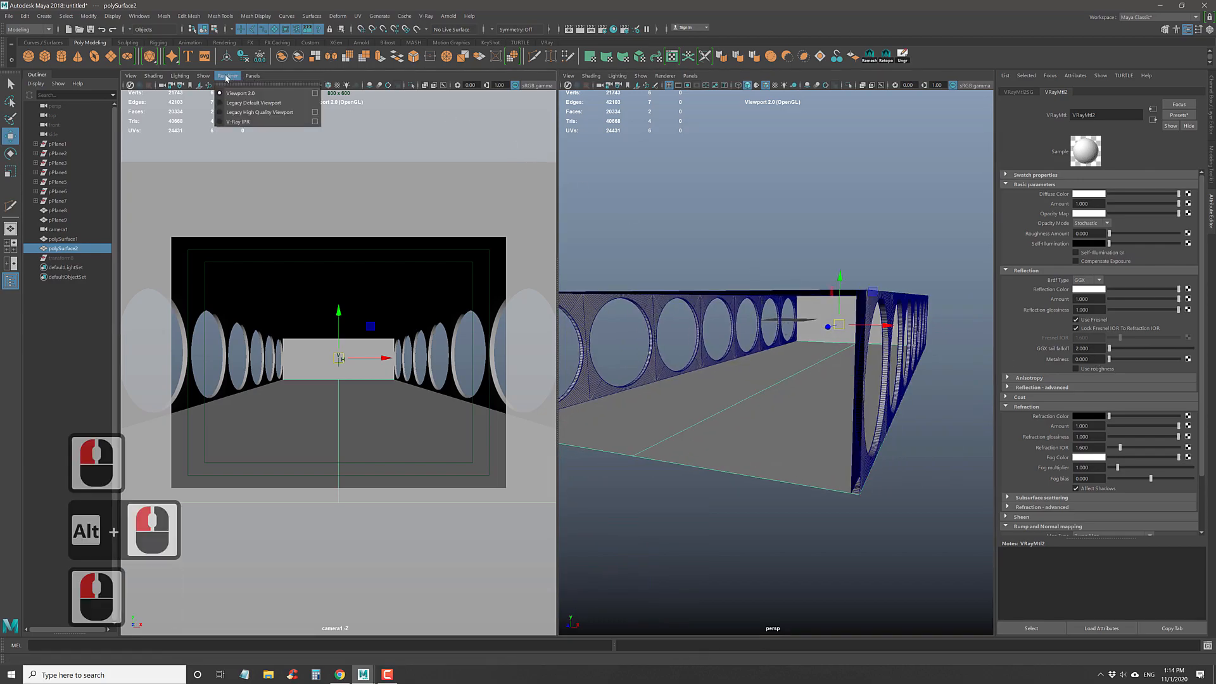
{"action": "left_click", "coordinate": [222, 123]}
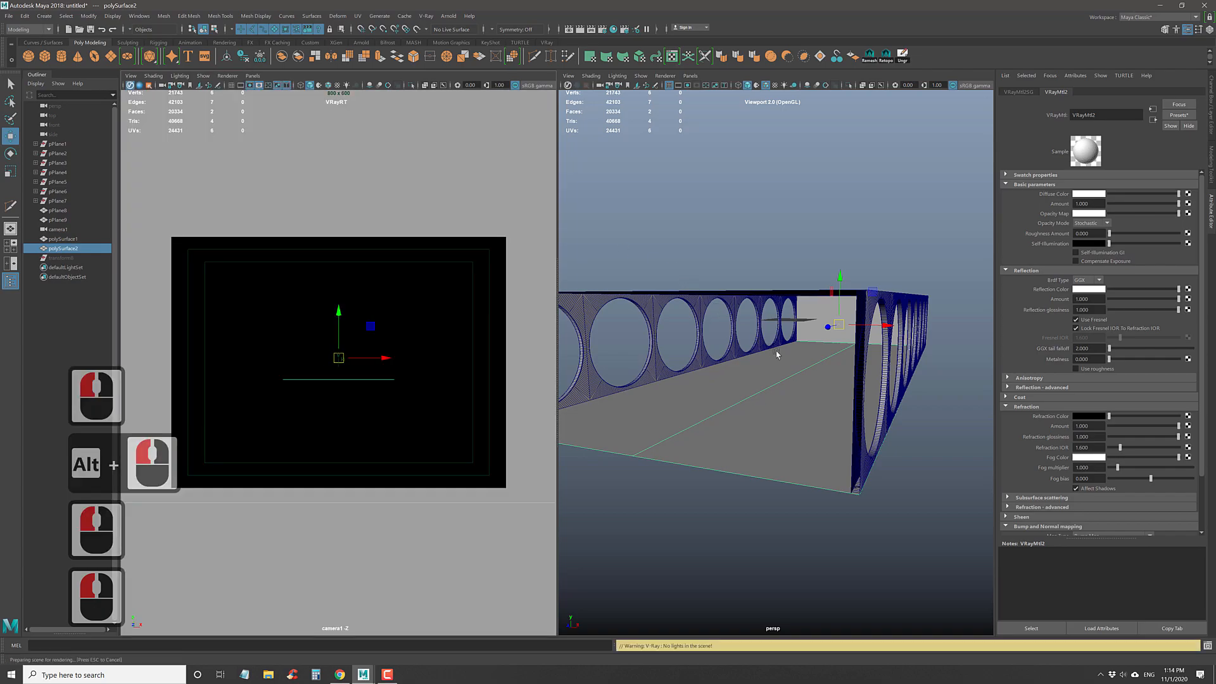
- Create a V-Ray rectangle light and scale it up uniformly to about 21.26
{"action": "right_click_drag", "start_coordinate": [856, 407], "coordinate": [779, 328], "text": "alt"}
{"action": "left_click_drag", "start_coordinate": [779, 329], "coordinate": [773, 356], "text": "alt"}
{"action": "left_click", "coordinate": [706, 224]}
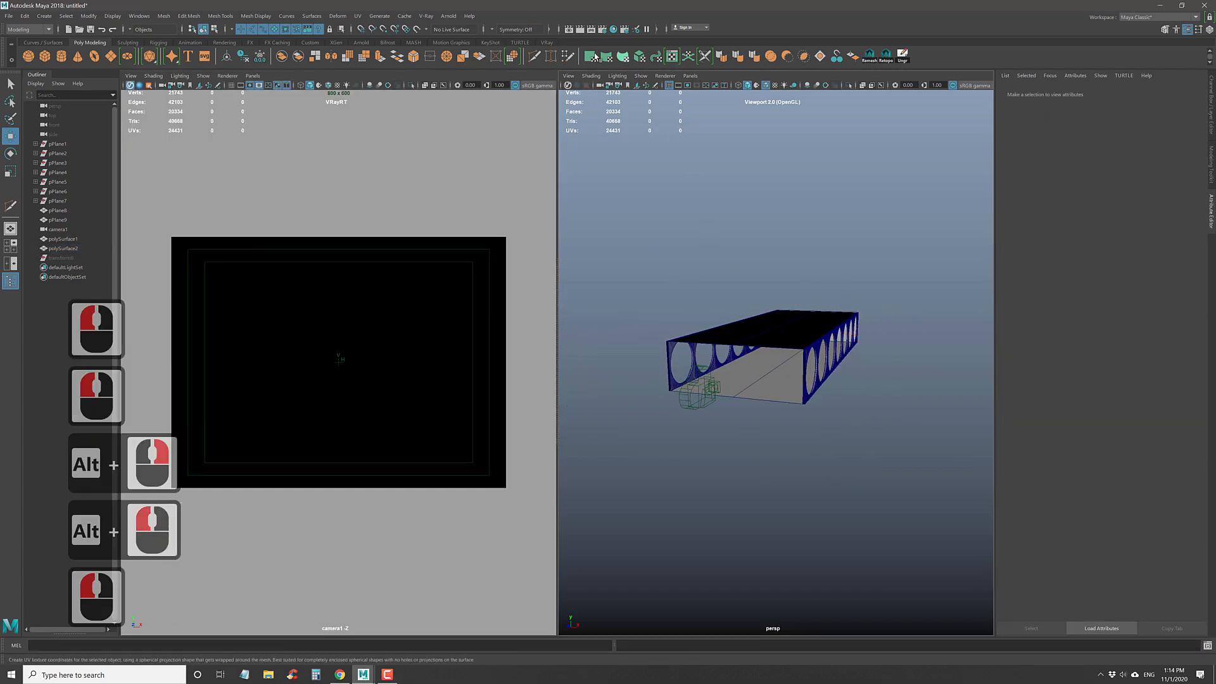
{"action": "left_click", "coordinate": [546, 43]}
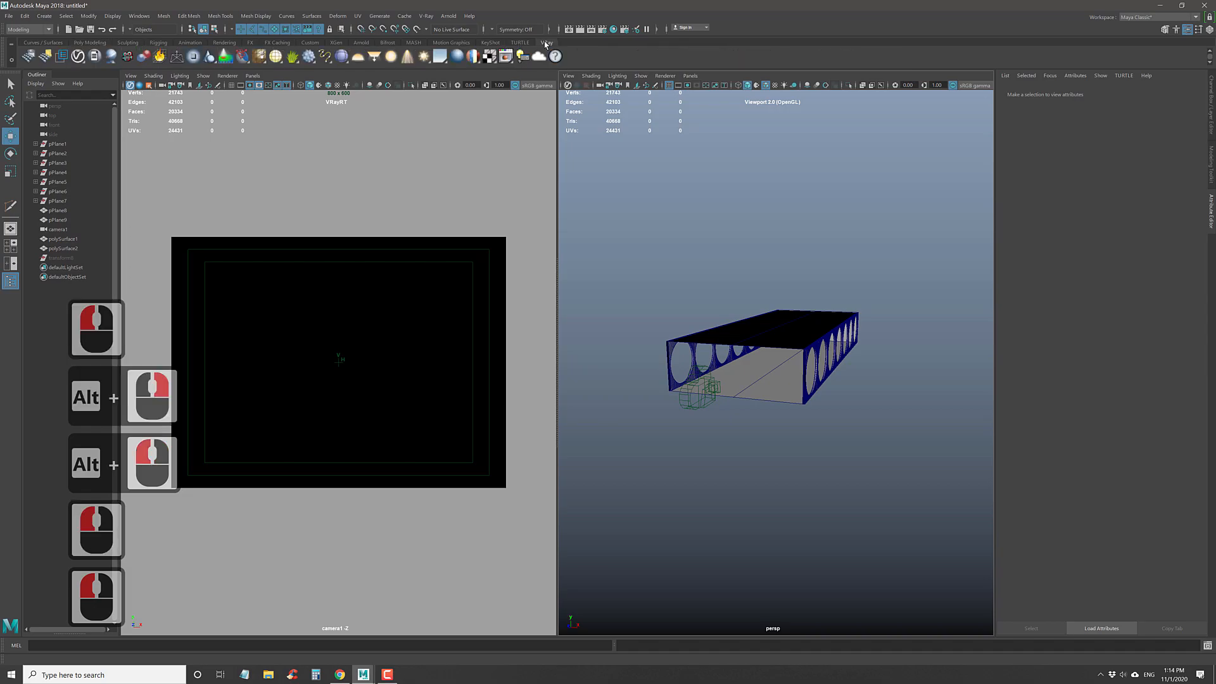
{"action": "left_click", "coordinate": [373, 56]}
{"action": "left_click_drag", "start_coordinate": [703, 252], "coordinate": [781, 371], "text": "alt"}
{"action": "key", "text": "r"}
{"action": "left_click_drag", "start_coordinate": [746, 325], "coordinate": [806, 359]}
- Rotate the rectangle light about Y to exactly -90 degrees
{"action": "right_click_drag", "start_coordinate": [621, 364], "coordinate": [596, 363], "text": "alt"}
{"action": "left_click_drag", "start_coordinate": [605, 364], "coordinate": [678, 431], "text": "alt"}
{"action": "middle_click_drag", "start_coordinate": [681, 431], "coordinate": [741, 411], "text": "alt"}
{"action": "key", "text": "e"}
{"action": "left_click_drag", "start_coordinate": [742, 412], "coordinate": [686, 448]}
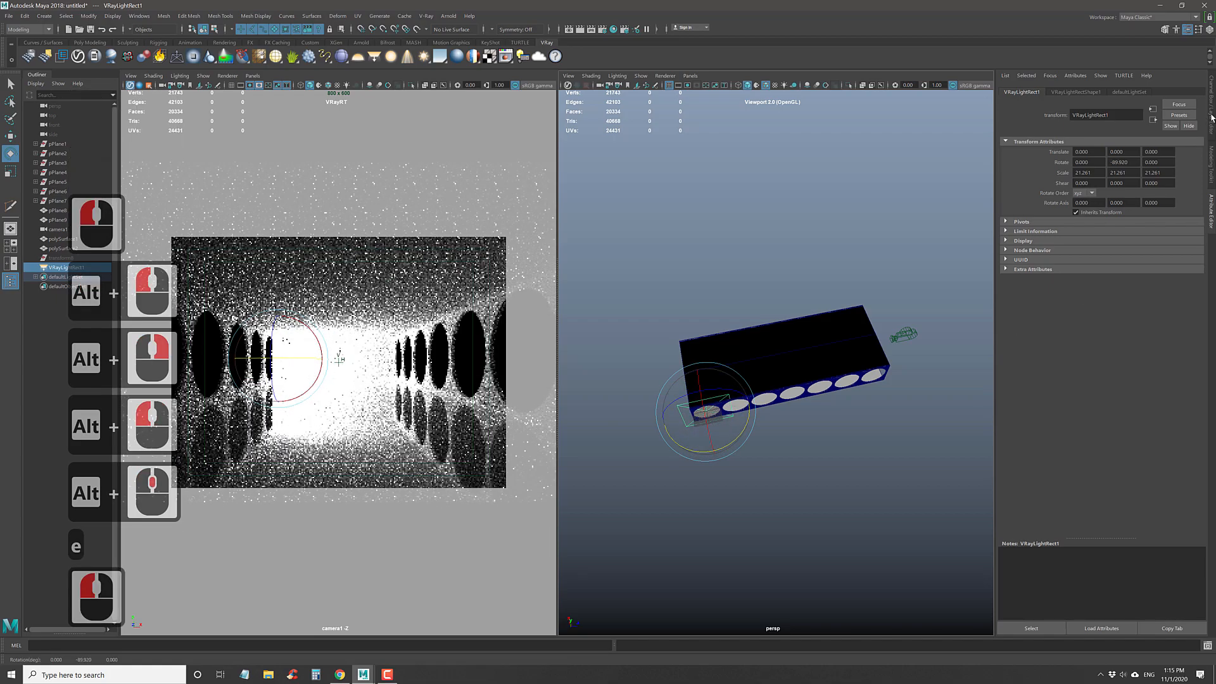
{"action": "left_click", "coordinate": [1210, 118]}
{"action": "double_click", "coordinate": [1179, 133]}
{"action": "type", "text": "-90"}
{"action": "key", "text": "Return"}
- Move the rectangle light halfway along the corridor and outside the side panels, to about Z 74.85 and X -15.58
{"action": "left_click_drag", "start_coordinate": [901, 266], "coordinate": [879, 412], "text": "alt"}
{"action": "key", "text": "w"}
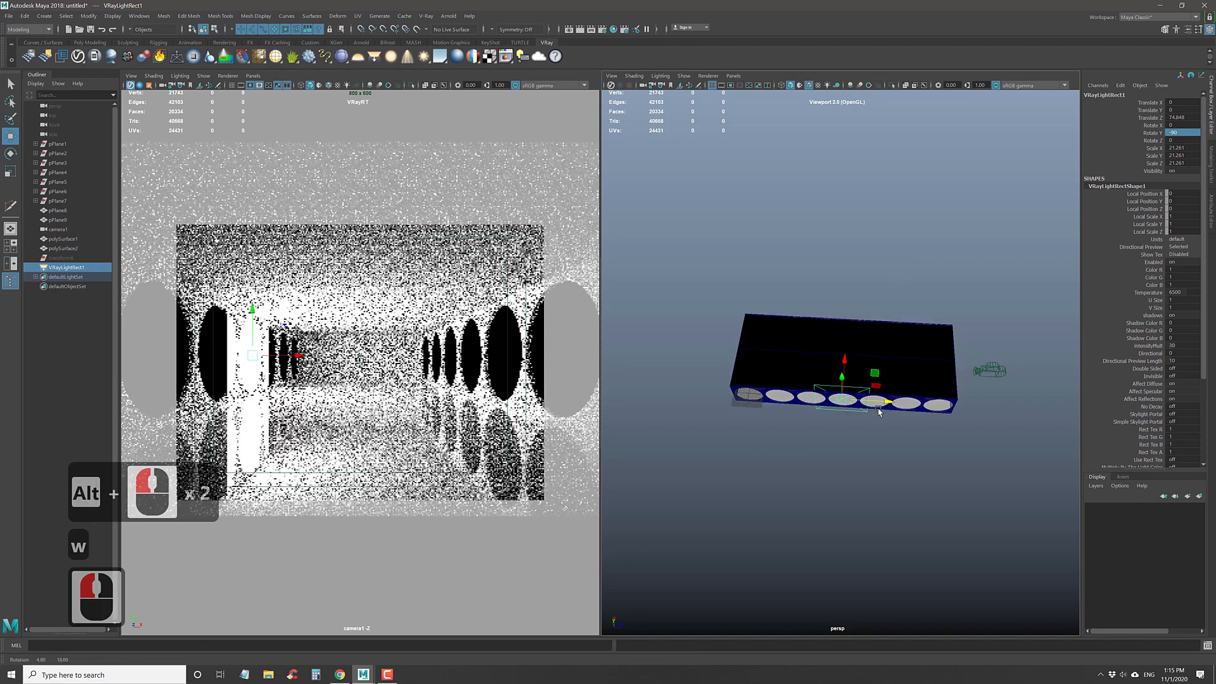
{"action": "left_click_drag", "start_coordinate": [845, 363], "coordinate": [844, 380]}
- Stretch the rectangle light along the corridor's length to a Scale X of about 296
{"action": "key", "text": "r"}
{"action": "left_click_drag", "start_coordinate": [885, 421], "coordinate": [1040, 431]}
{"action": "left_click_drag", "start_coordinate": [963, 437], "coordinate": [791, 385], "text": "alt"}
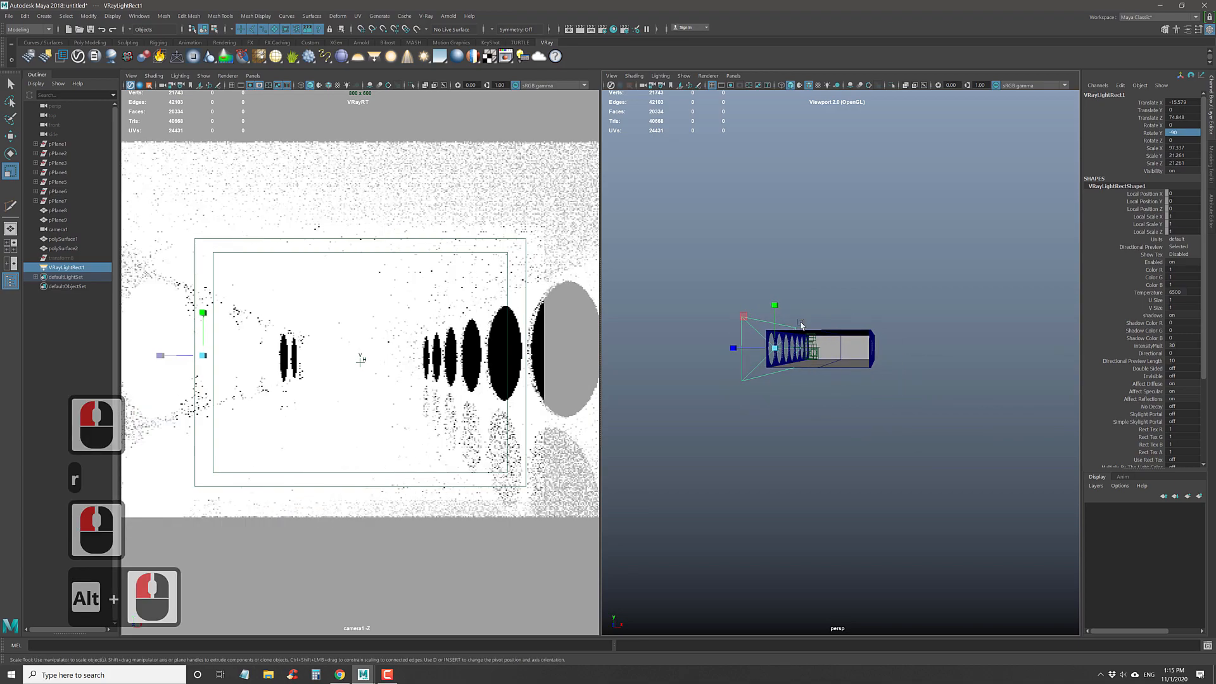
{"action": "right_click_drag", "start_coordinate": [763, 378], "coordinate": [795, 377], "text": "alt"}
{"action": "left_click_drag", "start_coordinate": [794, 377], "coordinate": [966, 437], "text": "alt"}
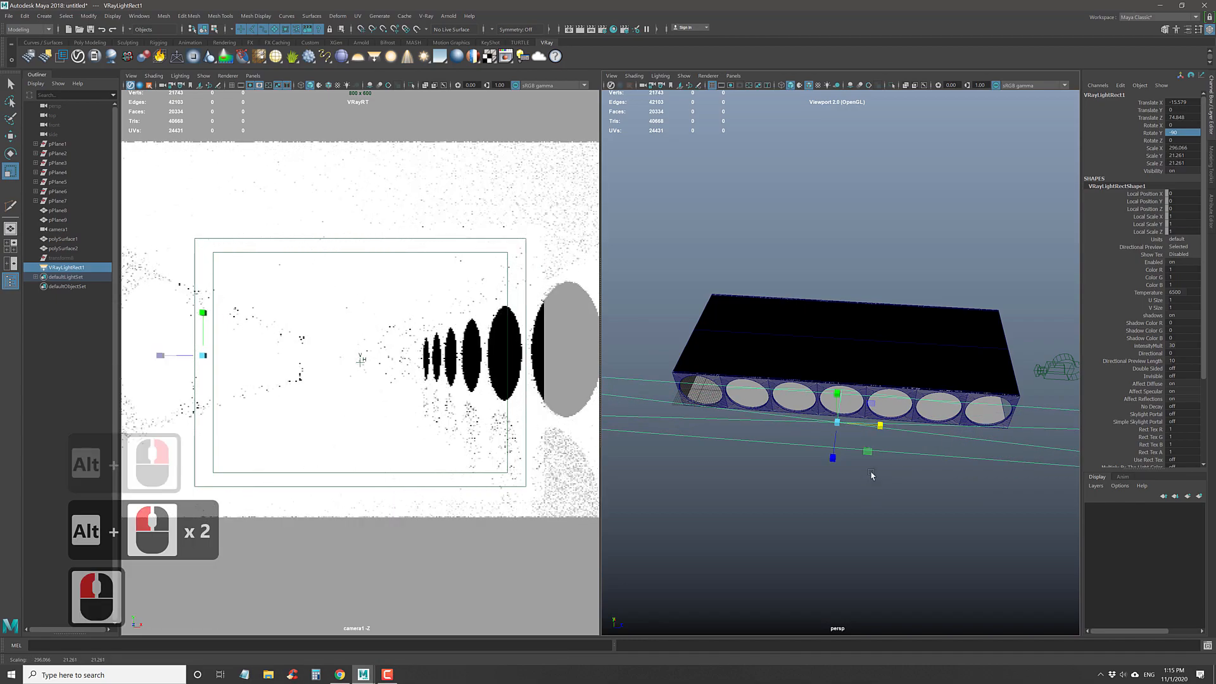
- Move the rectangle light closer to the panel row, to about X -11.01
{"action": "key", "text": "w"}
{"action": "left_click_drag", "start_coordinate": [871, 484], "coordinate": [862, 473], "text": "alt"}
{"action": "left_click_drag", "start_coordinate": [843, 412], "coordinate": [844, 404]}
{"action": "left_click_drag", "start_coordinate": [866, 452], "coordinate": [780, 397], "text": "alt"}
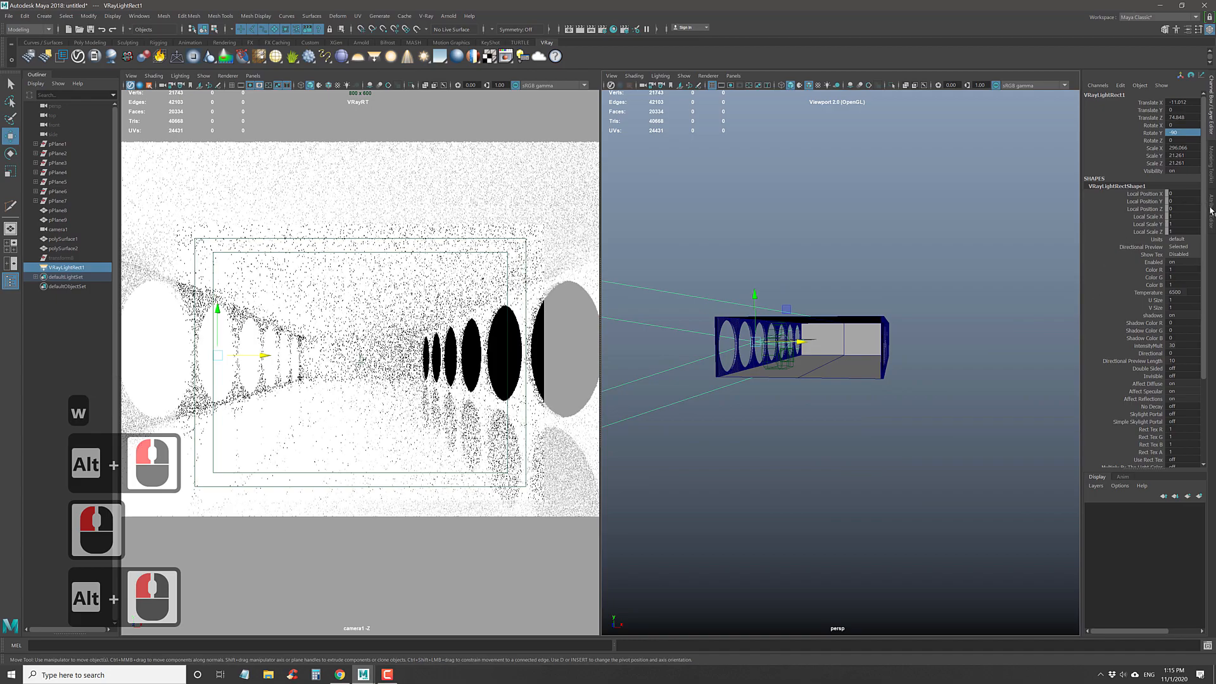
- Set the rectangle light's intensity multiplier to 10 and lower it further to about 1.429
{"action": "key", "text": "ctrl+a"}
{"action": "left_click", "coordinate": [1127, 92]}
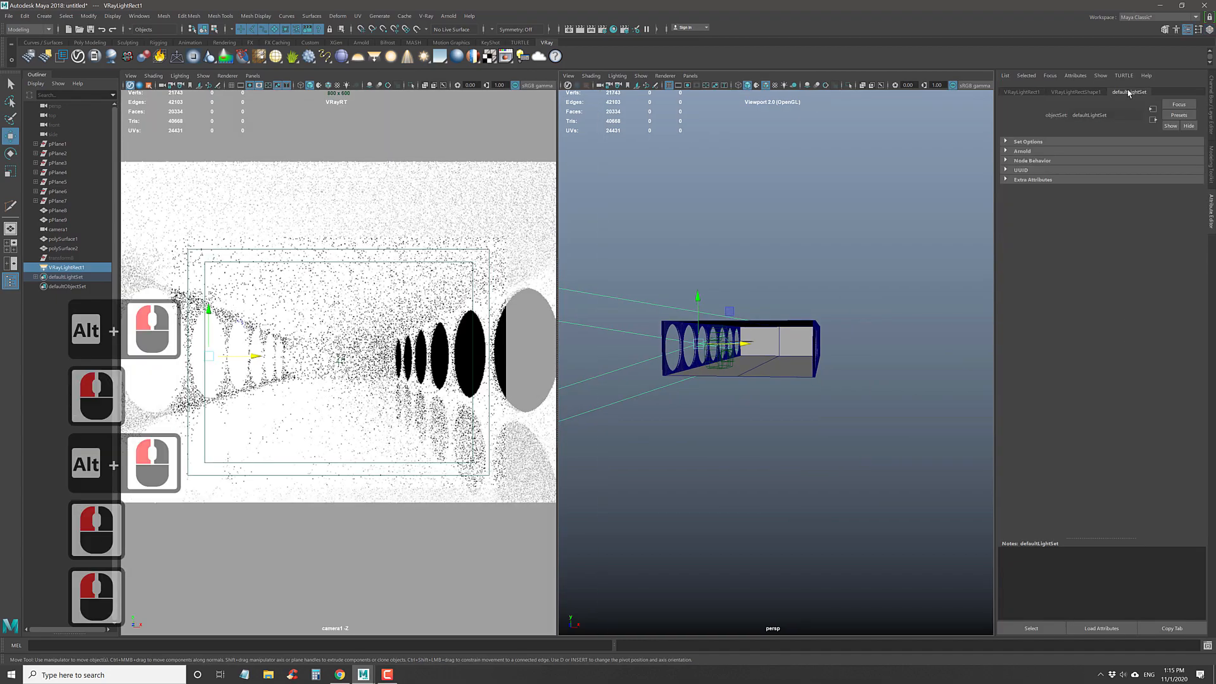
{"action": "left_click", "coordinate": [1090, 93]}
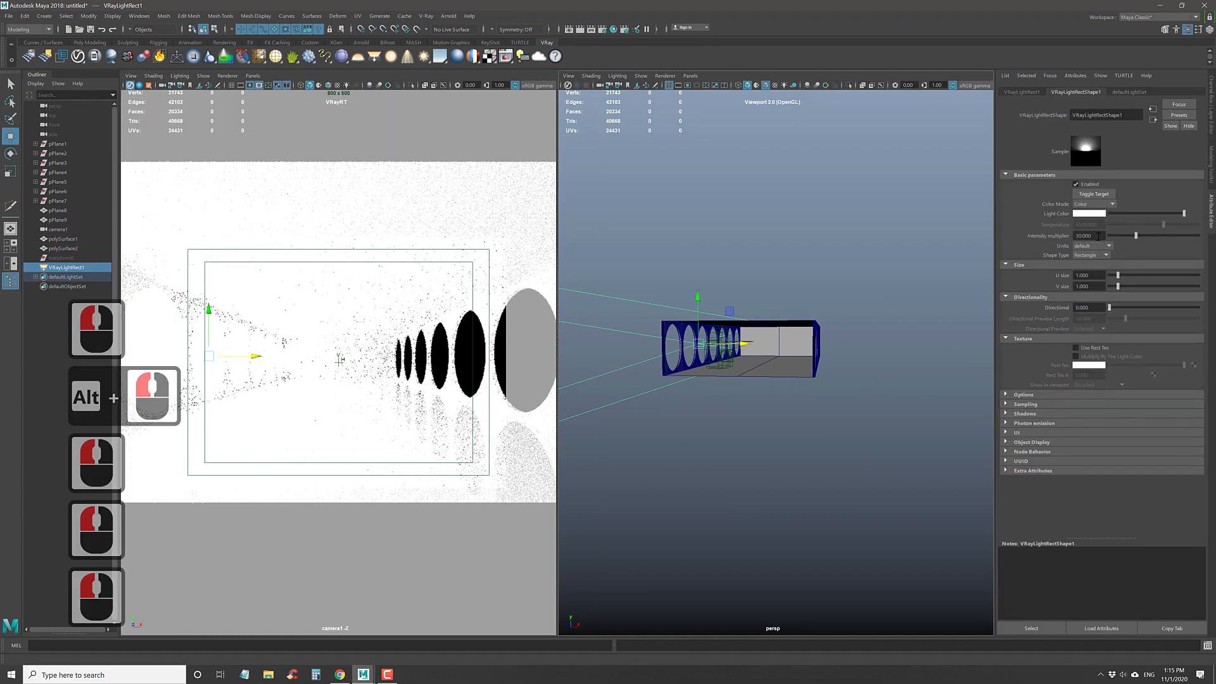
{"action": "left_click", "coordinate": [1086, 236]}
{"action": "type", "text": "10"}
{"action": "key", "text": "Return"}
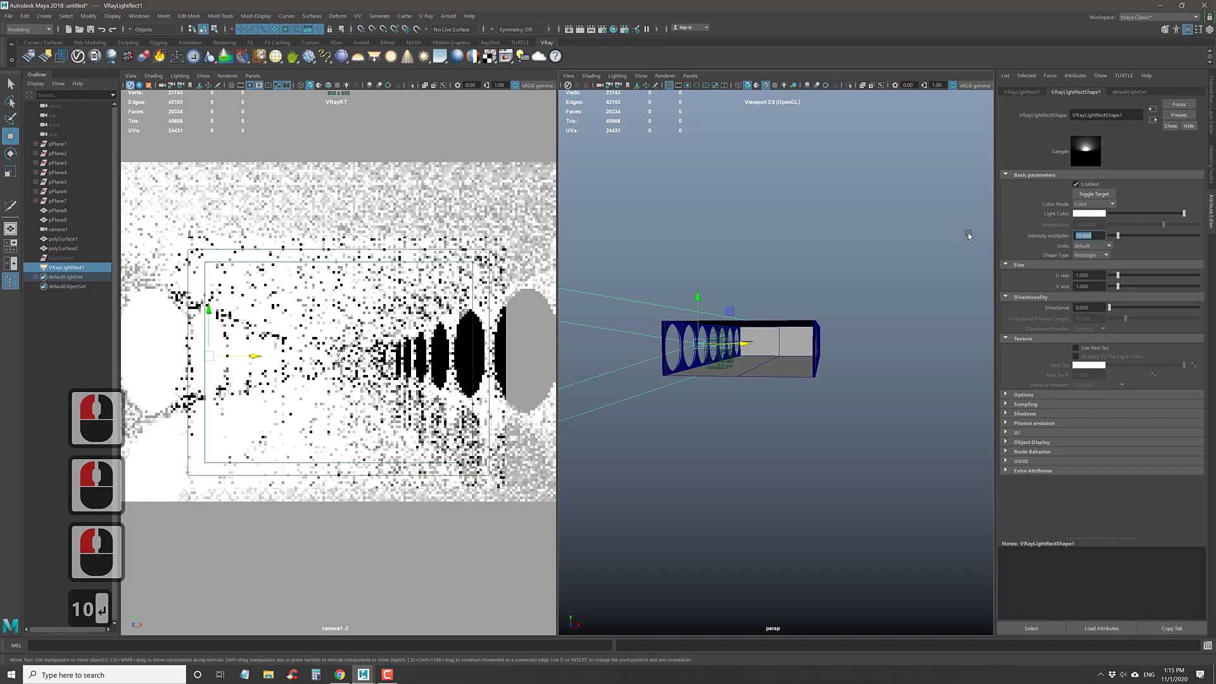
{"action": "left_click_drag", "start_coordinate": [1118, 236], "coordinate": [1110, 236]}
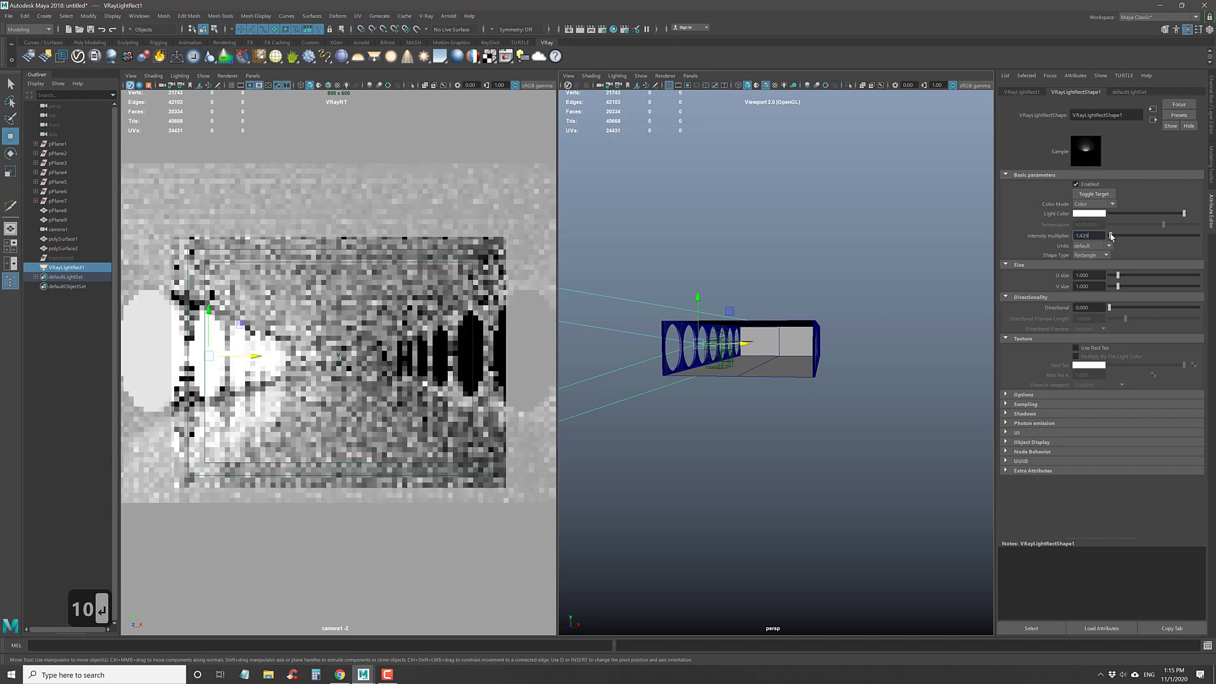
{"action": "left_click", "coordinate": [1111, 237]}
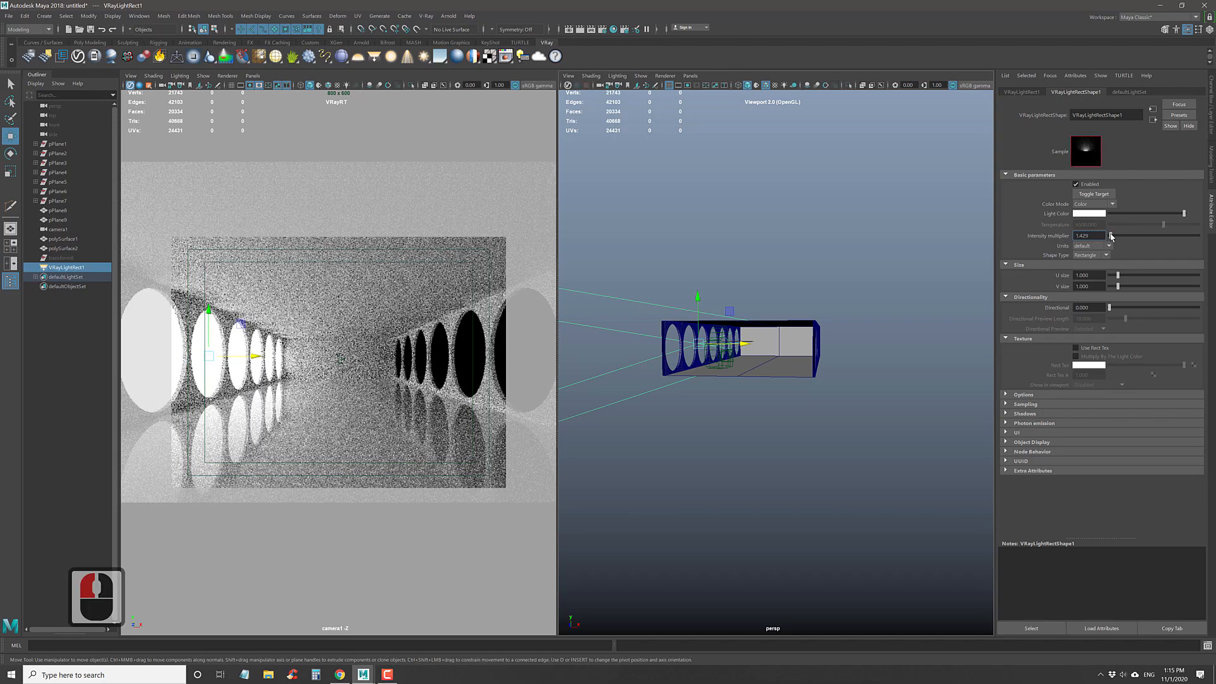
{"action": "left_click_drag", "start_coordinate": [804, 272], "coordinate": [773, 263], "text": "alt"}
{"action": "key", "text": "ctrl+d"}
{"action": "mouse_move", "coordinate": [780, 358]}
{"action": "left_mouse_down"}
{"action": "mouse_move", "coordinate": [852, 361]}
{"action": "mouse_move", "coordinate": [787, 340]}
{"action": "left_mouse_up"}
{"action": "key", "text": "ctrl+z"}
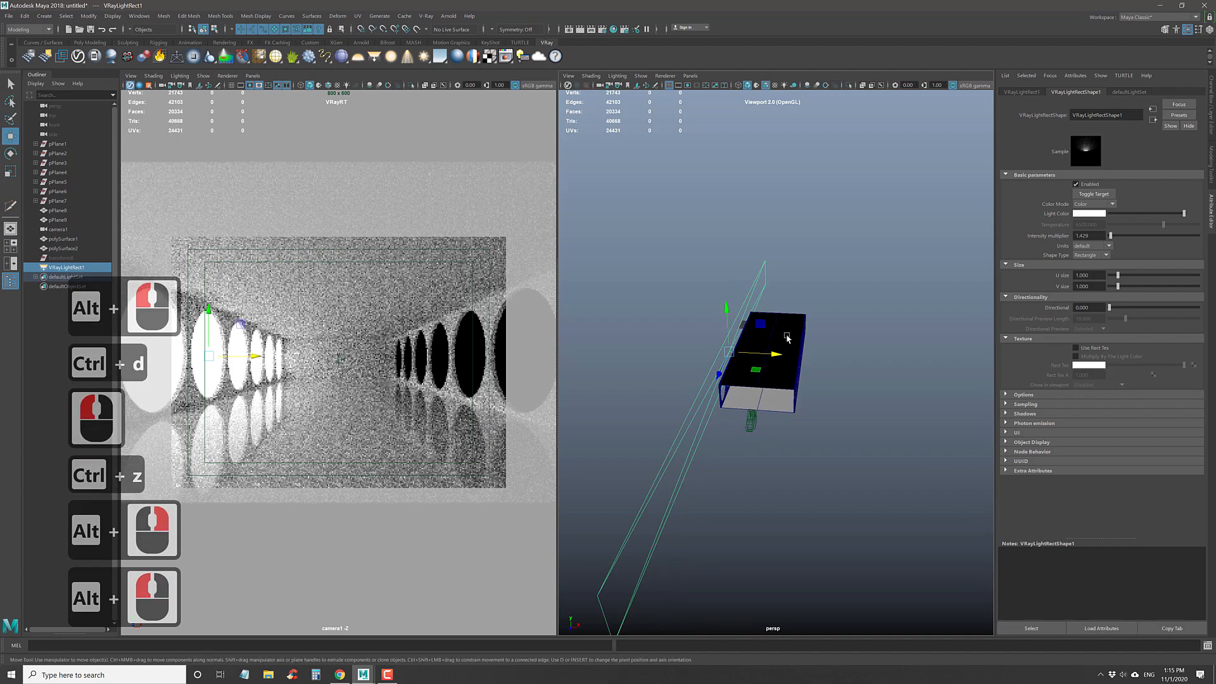
- Duplicate the rectangle light, move the copy outside the opposite panel row to about X 78.92 and set its Rotate Y to 90
{"action": "key", "text": "ctrl+d"}
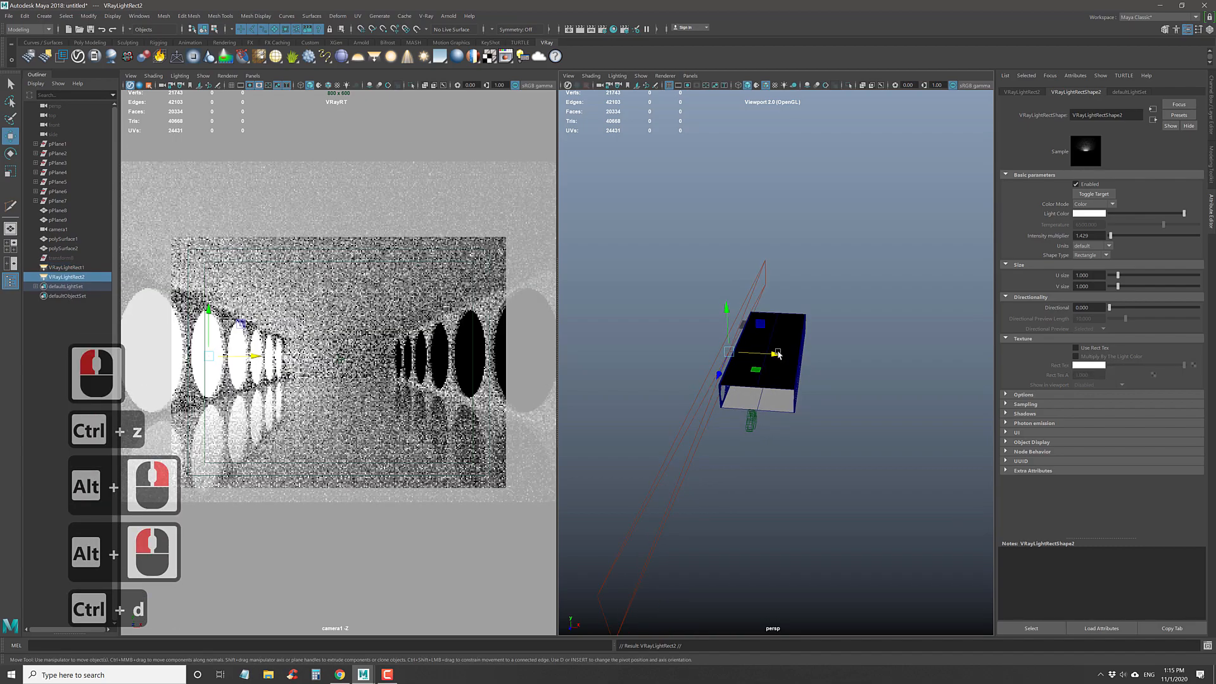
{"action": "left_click_drag", "start_coordinate": [779, 355], "coordinate": [855, 358]}
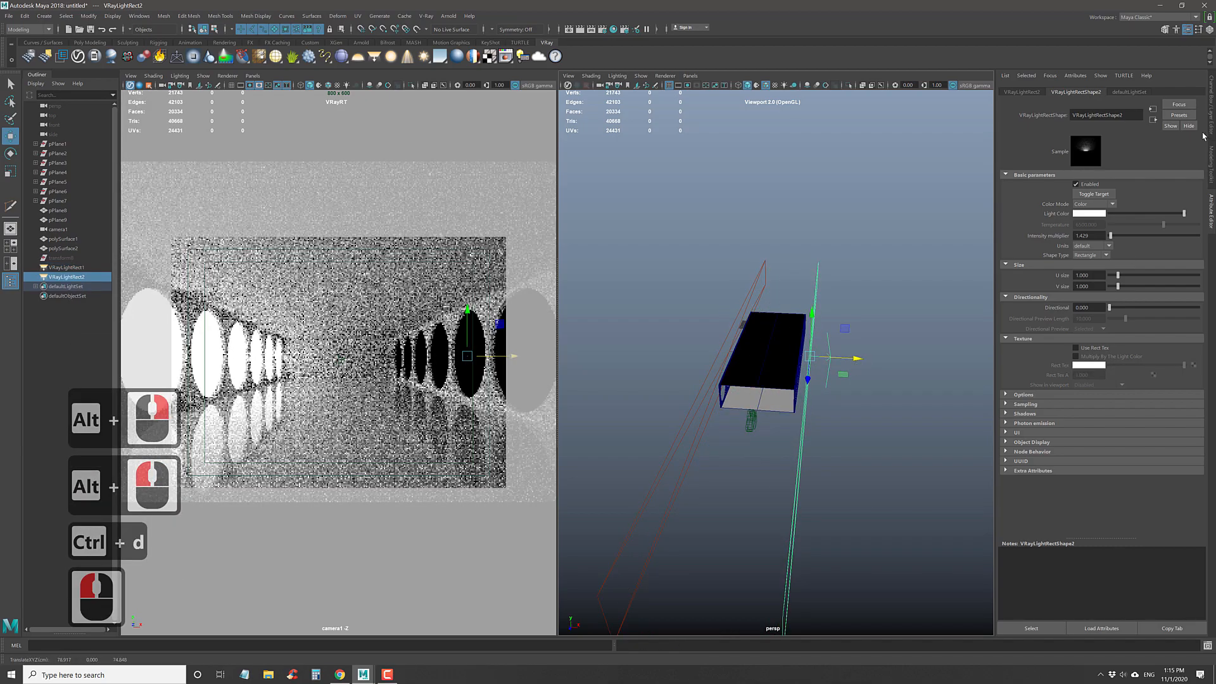
{"action": "left_click", "coordinate": [1210, 104]}
{"action": "left_click", "coordinate": [1183, 133]}
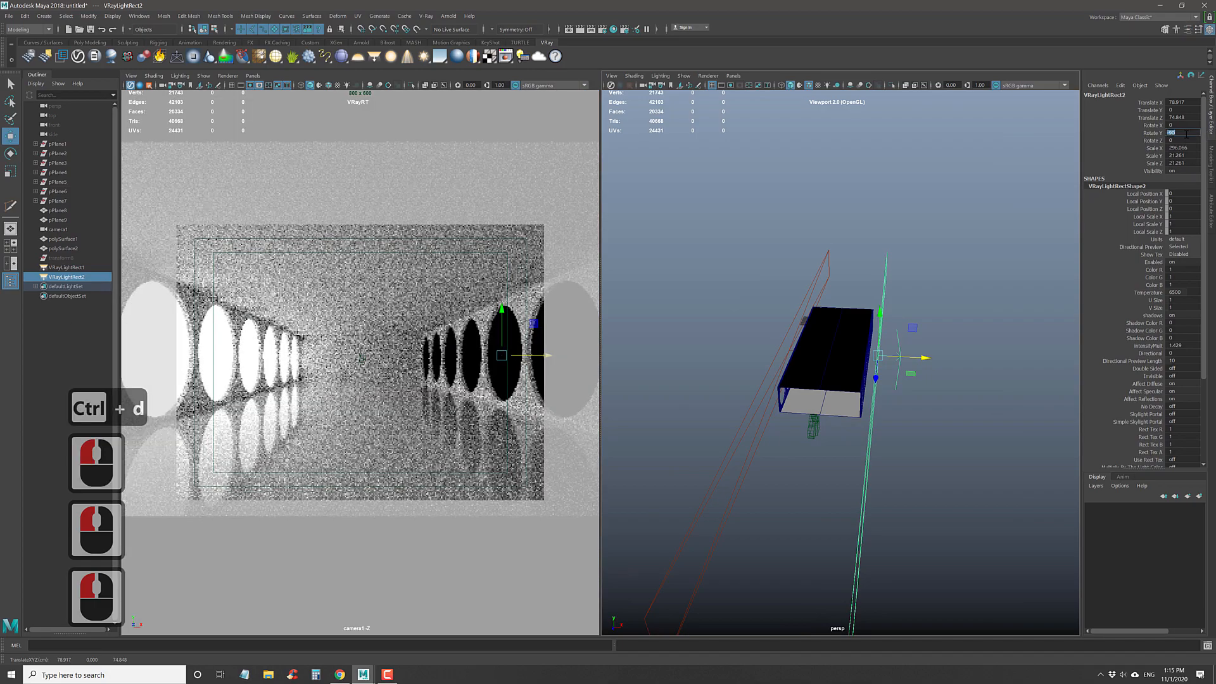
{"action": "type", "text": "90"}
{"action": "key", "text": "Return"}
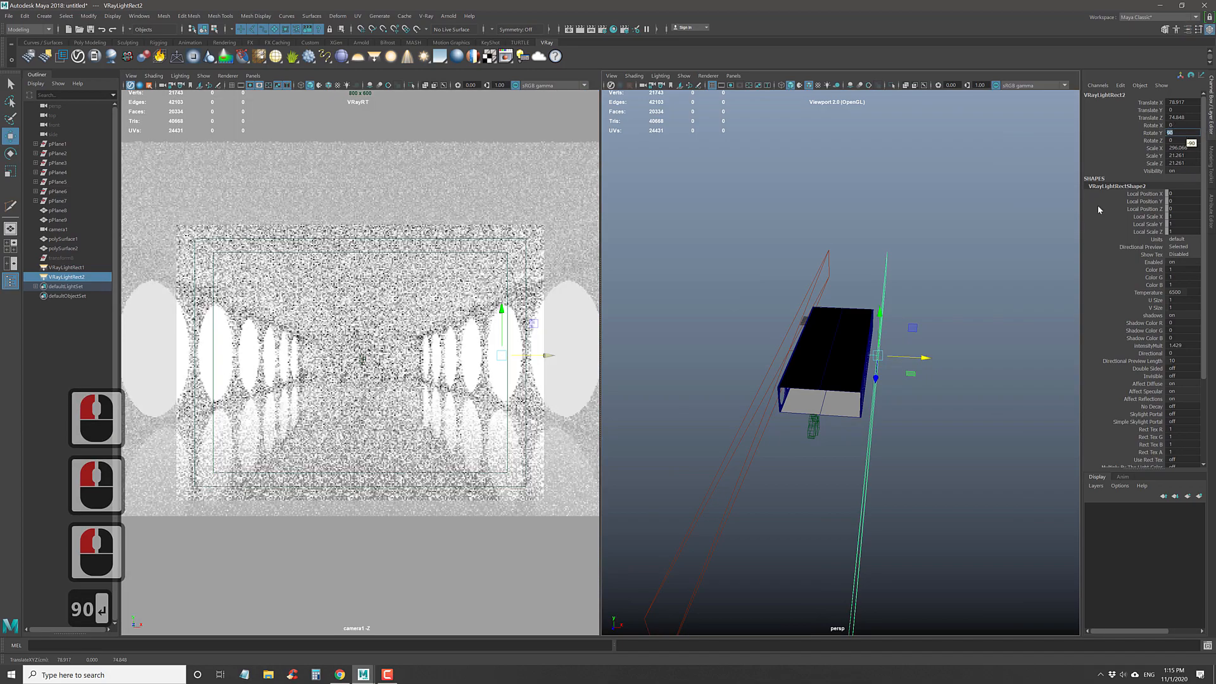
- Deselect the second rectangle light and add a V-Ray dome light to the scene
{"action": "left_click_drag", "start_coordinate": [972, 326], "coordinate": [928, 348], "text": "alt"}
{"action": "right_click_drag", "start_coordinate": [928, 347], "coordinate": [924, 365], "text": "alt"}
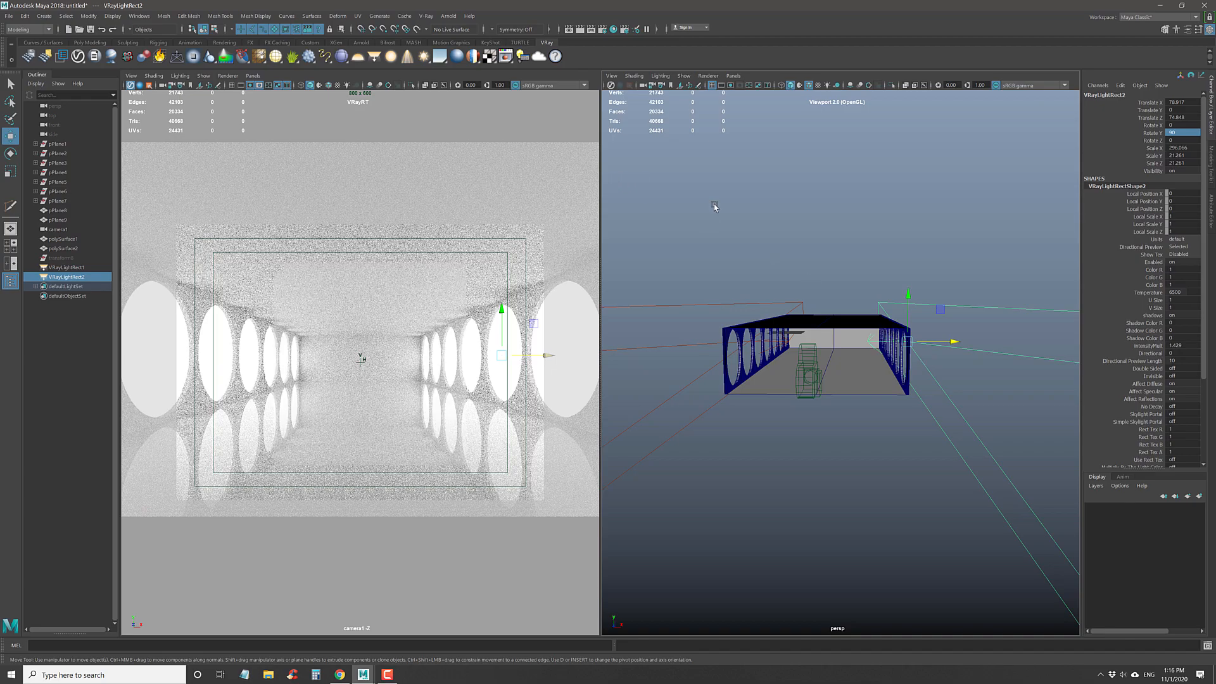
{"action": "left_click", "coordinate": [780, 237]}
{"action": "left_click", "coordinate": [359, 58]}
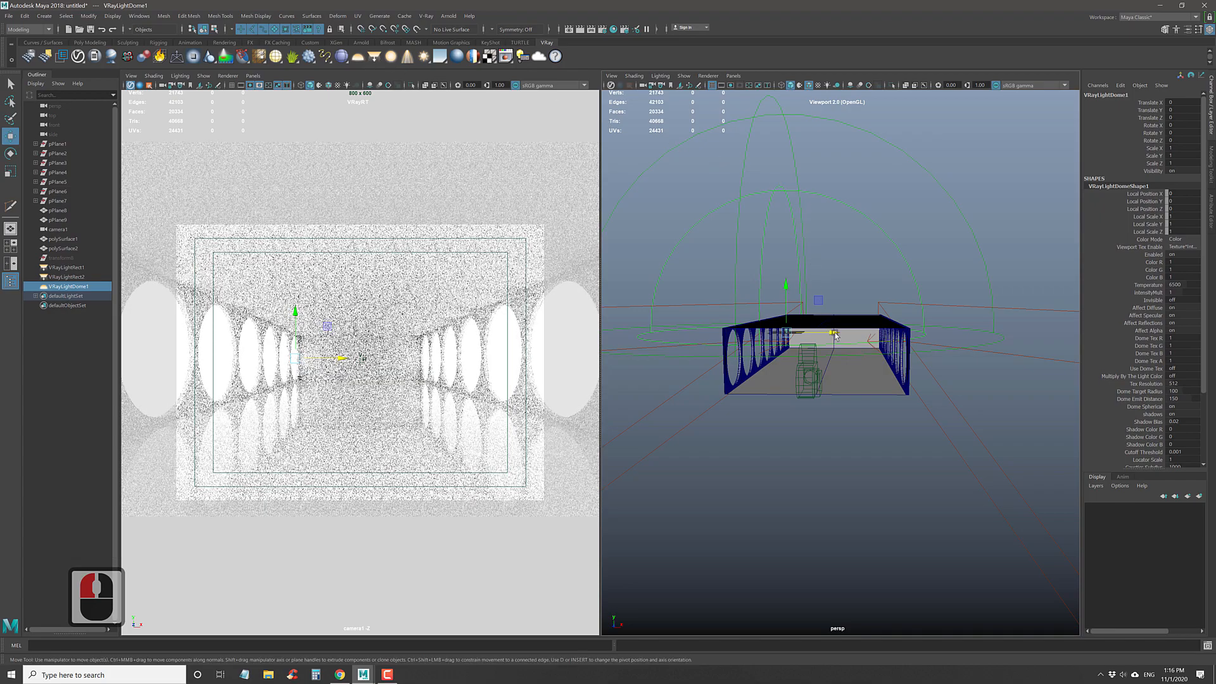
- Move the dome light along X to about 29, centring it over the corridor
{"action": "left_click_drag", "start_coordinate": [834, 336], "coordinate": [872, 333]}
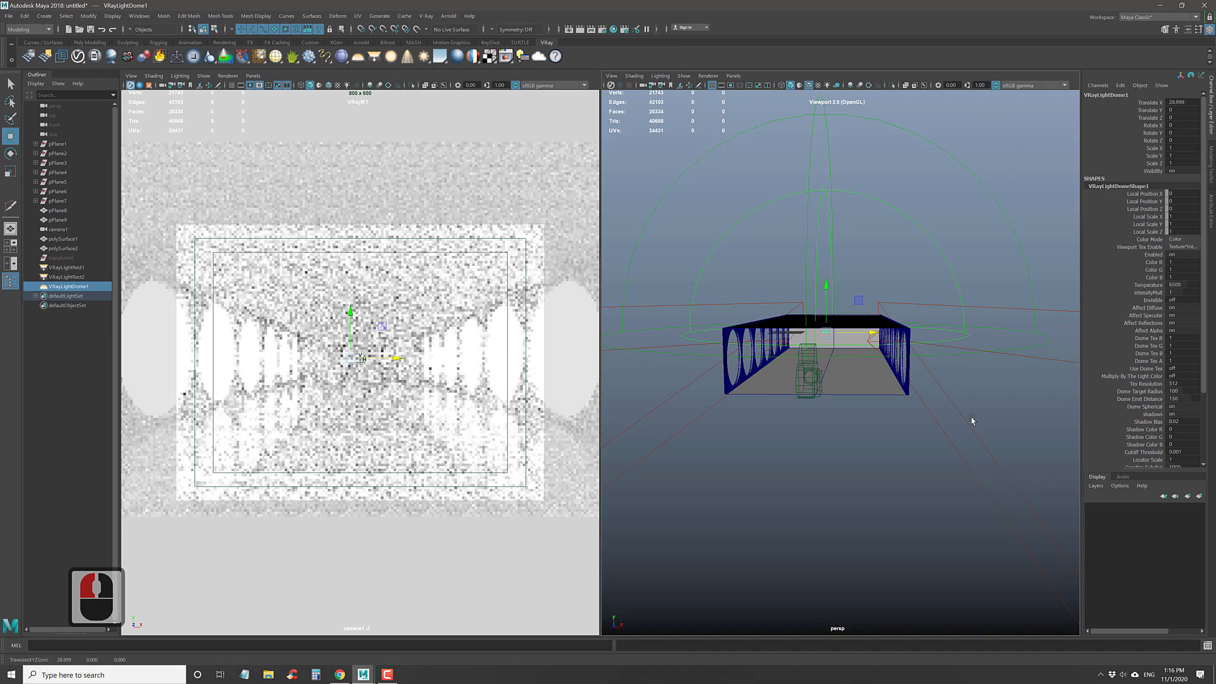
- Try disabling both rectangle lights outside the panel rows
{"action": "left_click", "coordinate": [954, 499]}
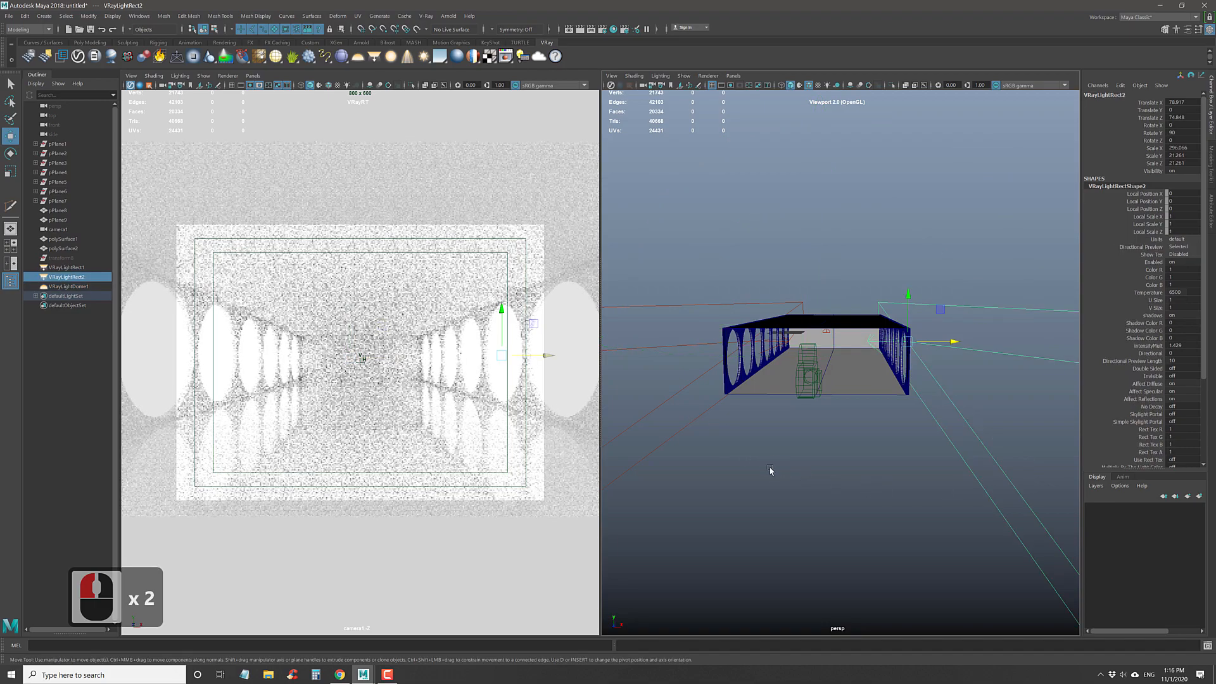
{"action": "right_click_drag", "start_coordinate": [775, 475], "coordinate": [697, 405], "text": "alt"}
{"action": "left_click", "coordinate": [746, 464], "text": "shift"}
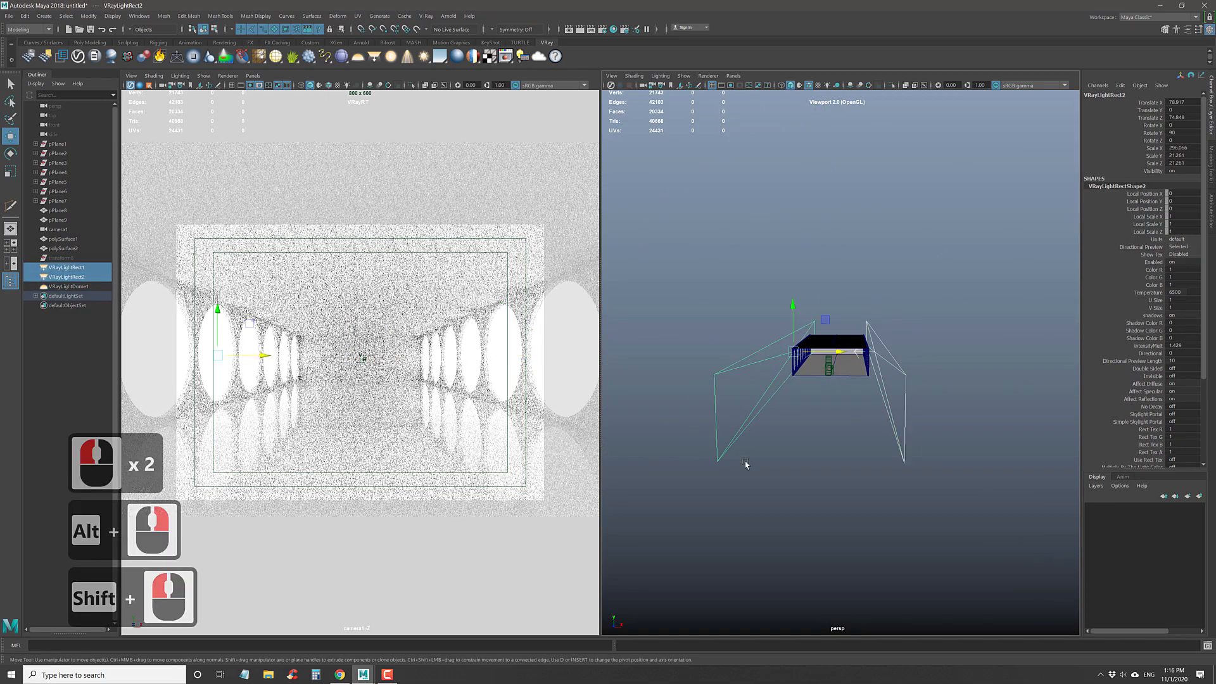
{"action": "left_click", "coordinate": [1211, 204]}
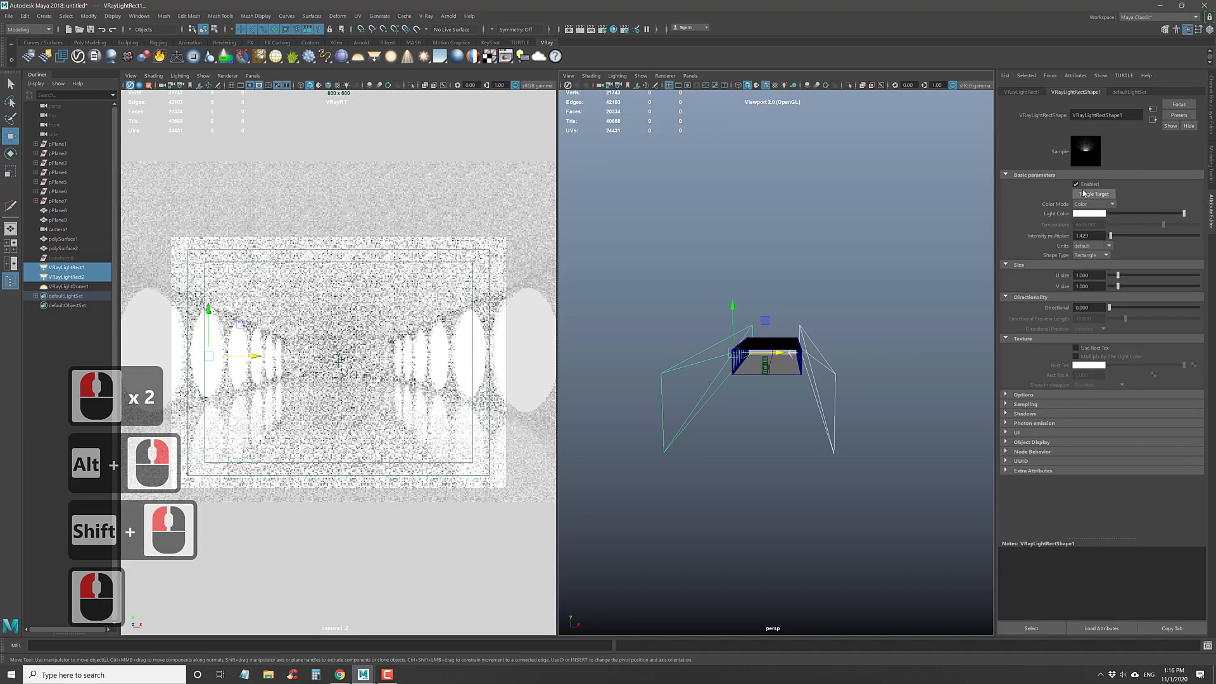
{"action": "left_click", "coordinate": [1075, 185]}
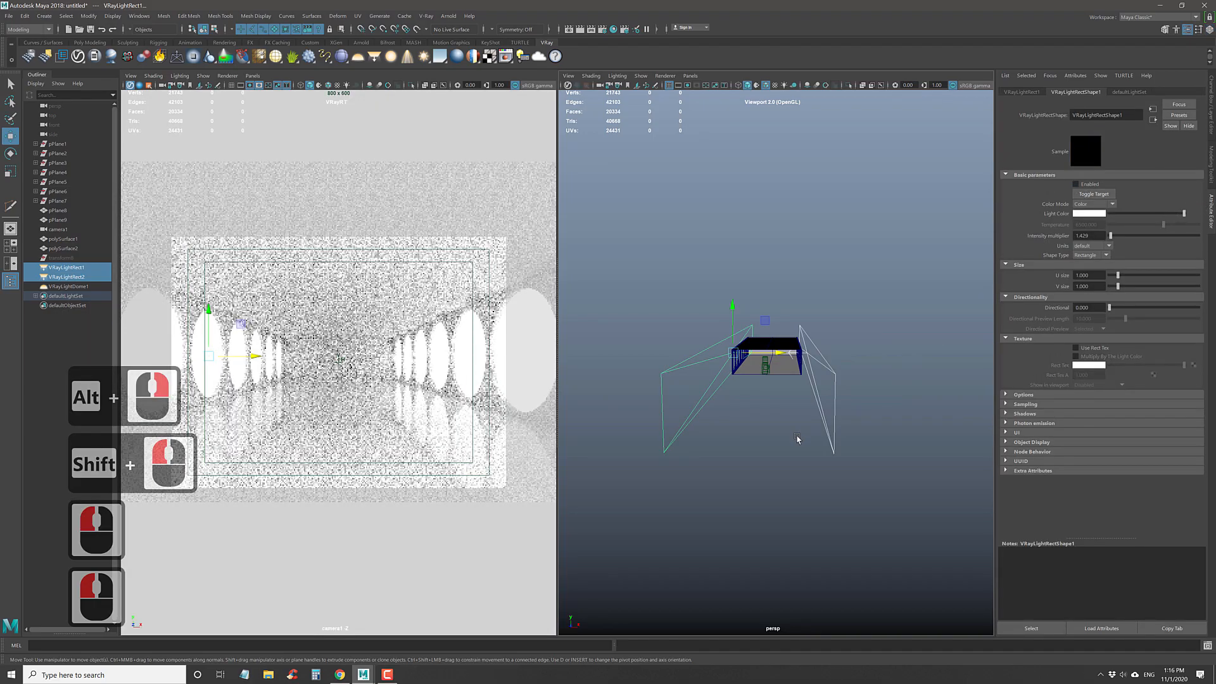
{"action": "left_click", "coordinate": [796, 437]}
{"action": "left_click_drag", "start_coordinate": [787, 410], "coordinate": [860, 442]}
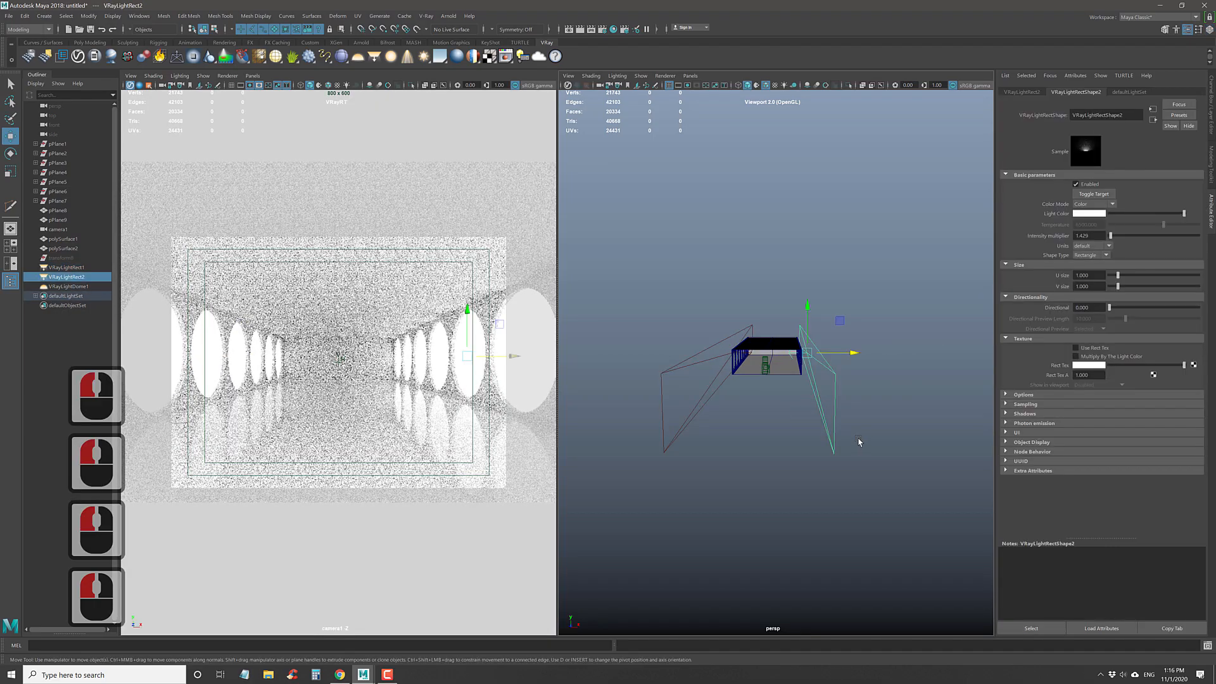
{"action": "left_click", "coordinate": [1075, 185]}
{"action": "left_click", "coordinate": [802, 230]}
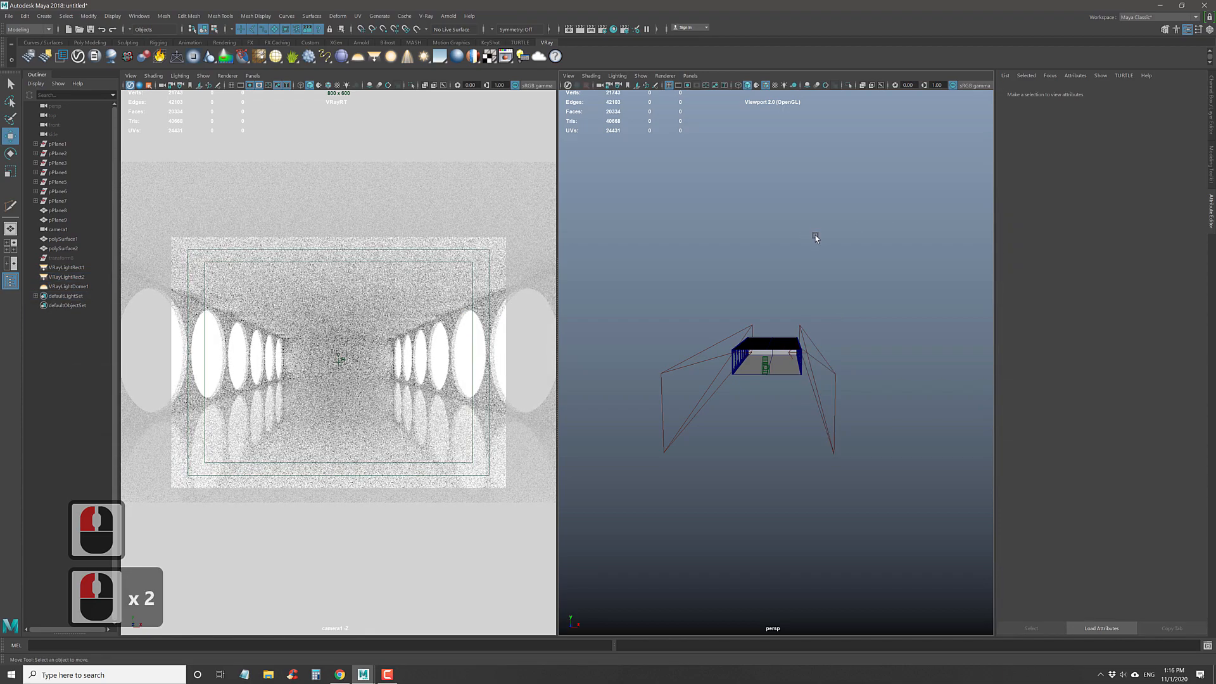
- Undo the disabling of both rectangle lights and clear the selection
{"action": "key", "text": "ctrl+z"}
{"action": "key", "text": "ctrl+z"}
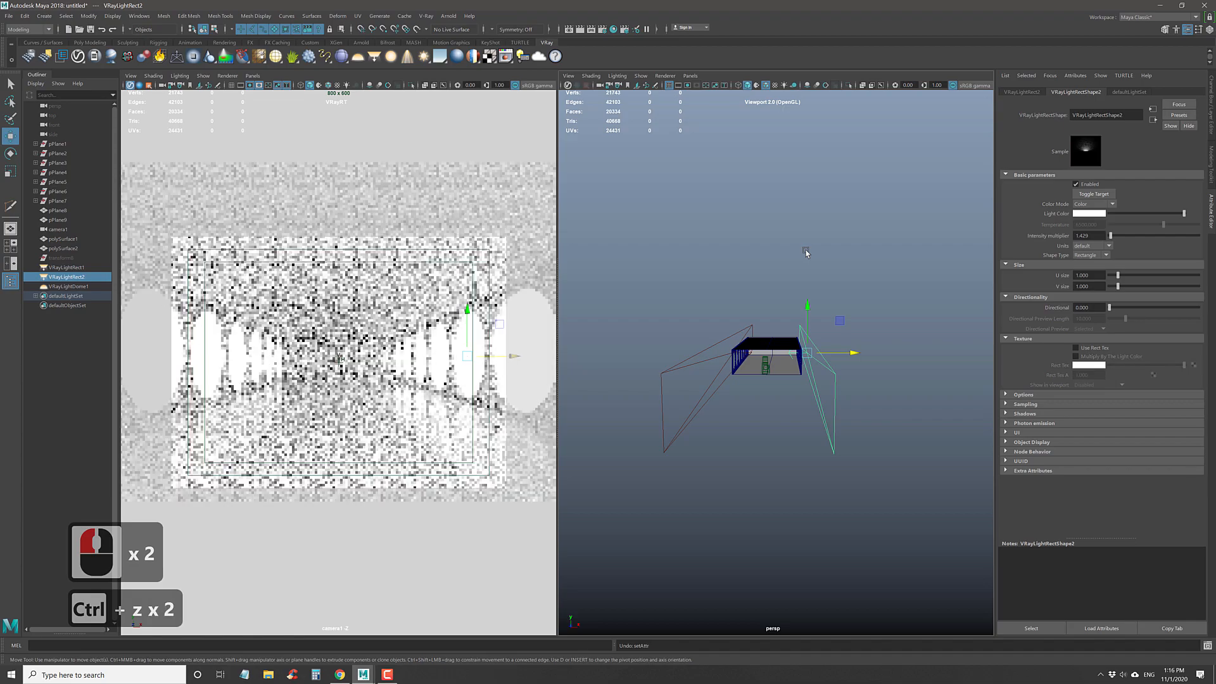
{"action": "key", "text": "ctrl+z"}
{"action": "key", "text": "ctrl+z"}
{"action": "key", "text": "ctrl+z"}
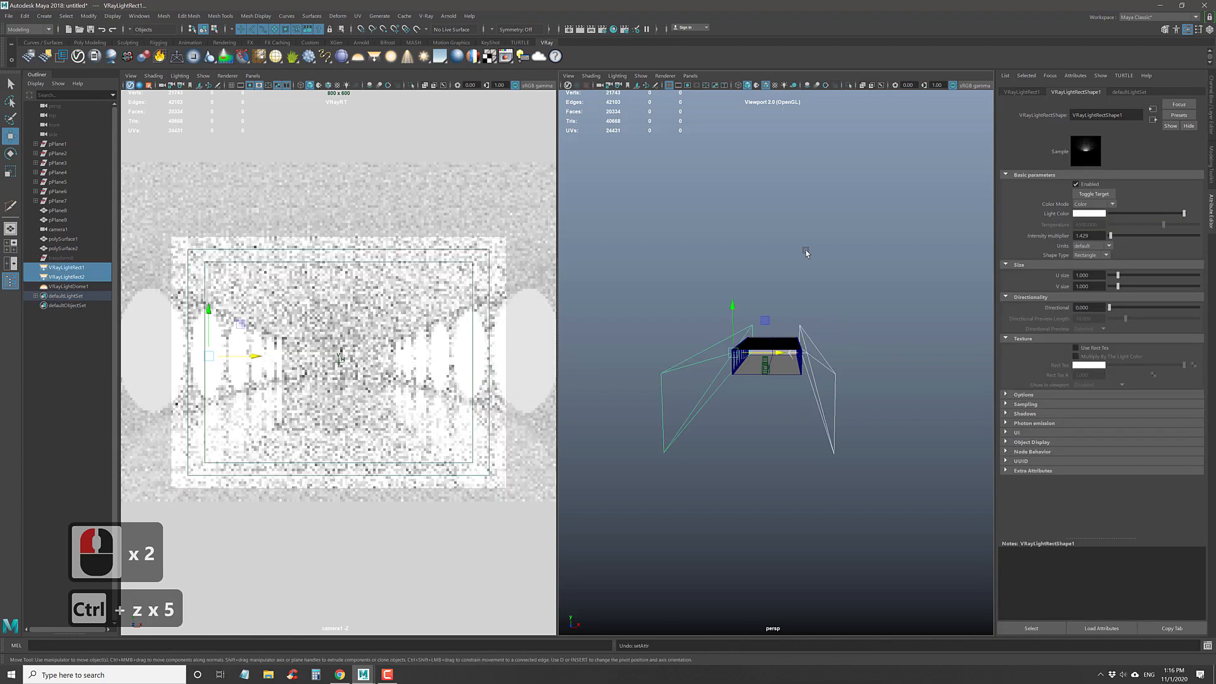
{"action": "left_click", "coordinate": [805, 250]}
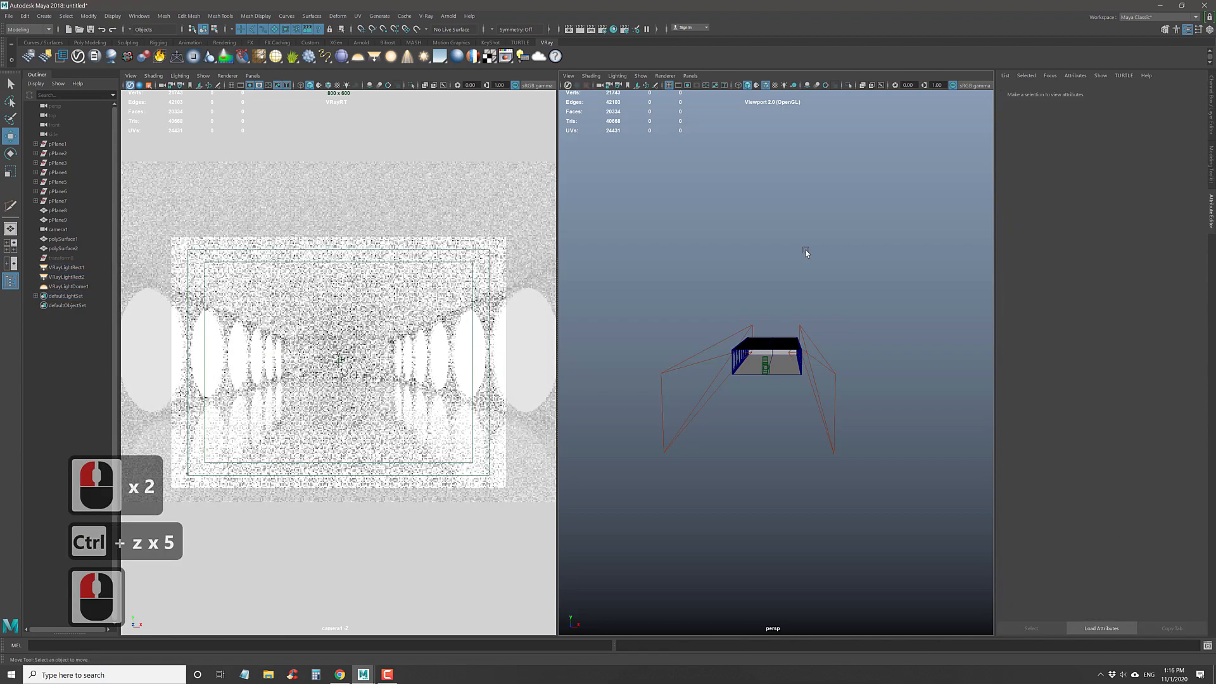
- Switch the dome light off and on twice to compare its effect in the camera's render preview, leaving it enabled
{"action": "left_click", "coordinate": [69, 288]}
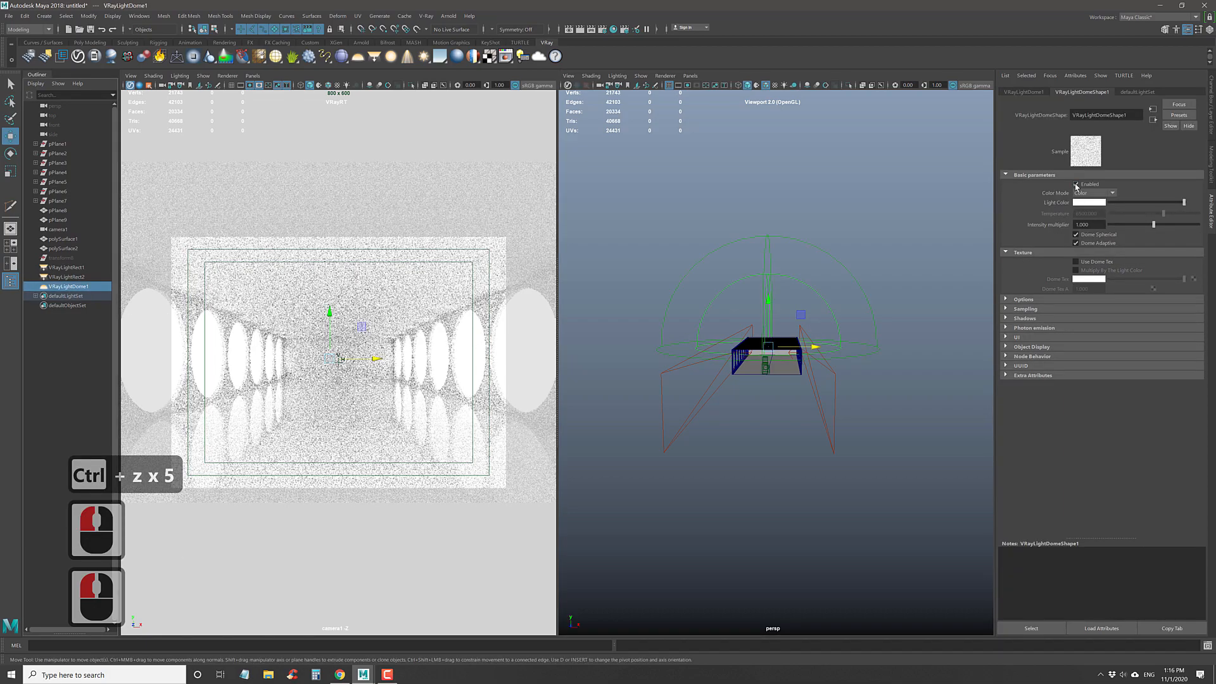
{"action": "left_click", "coordinate": [1075, 184]}
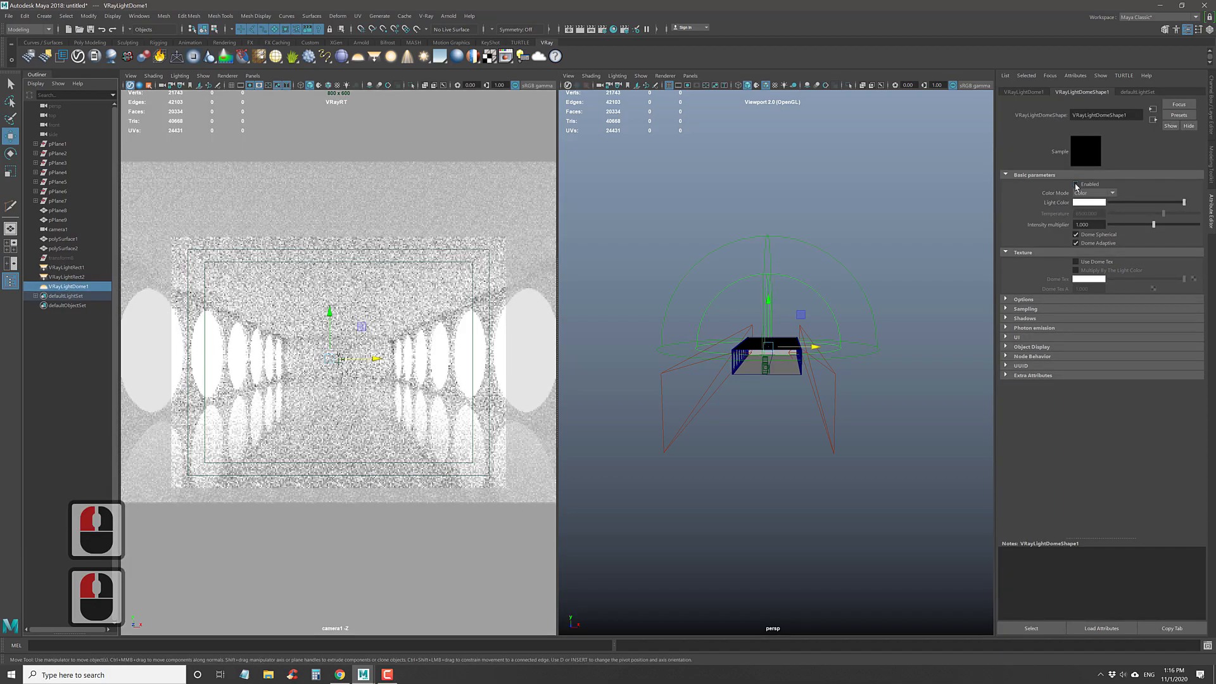
{"action": "left_click", "coordinate": [1075, 184]}
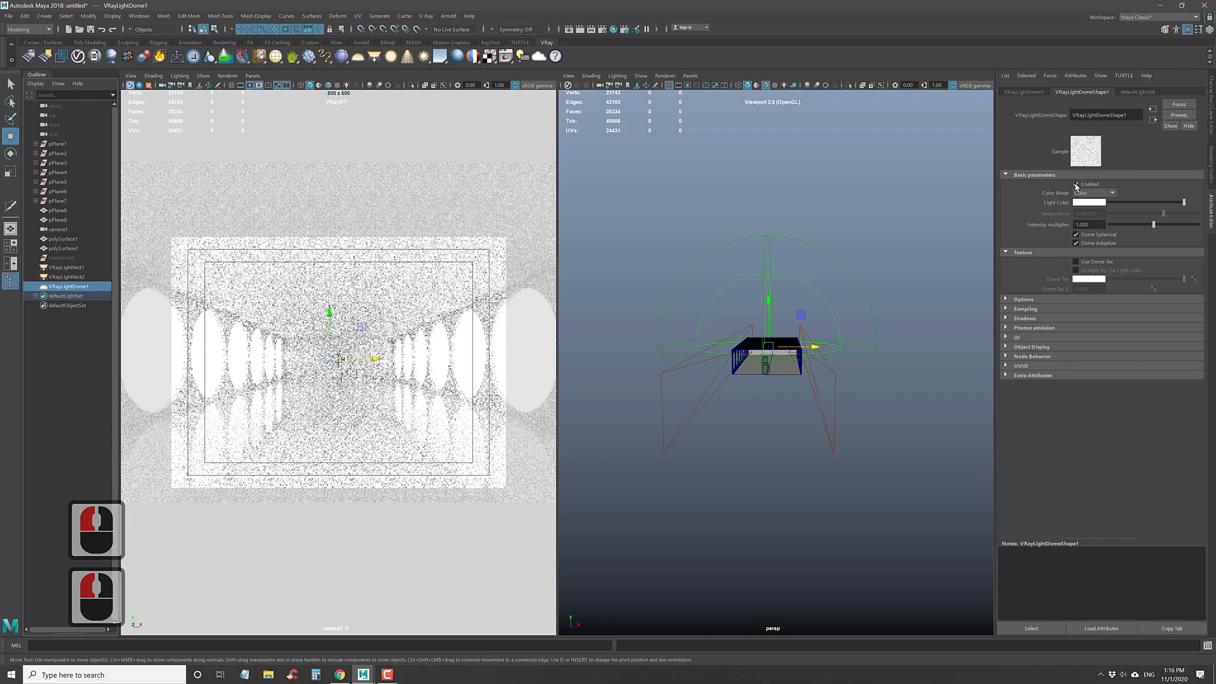
{"action": "left_click", "coordinate": [1075, 184]}
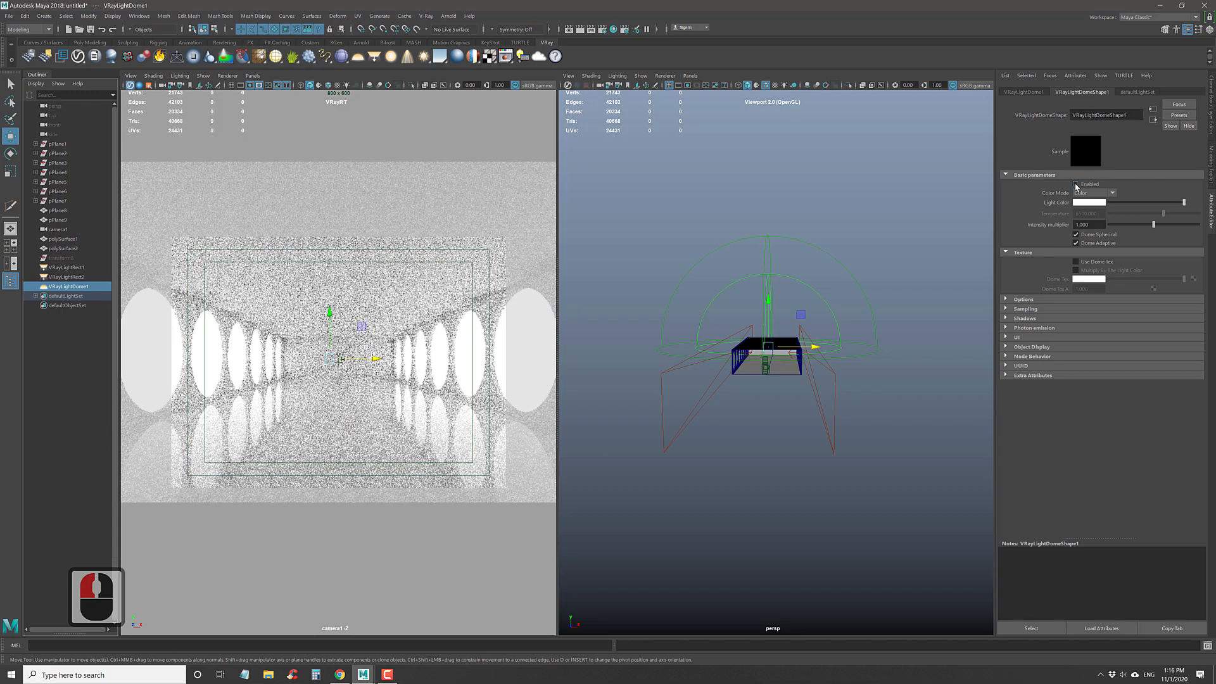
{"action": "left_click", "coordinate": [1075, 184]}
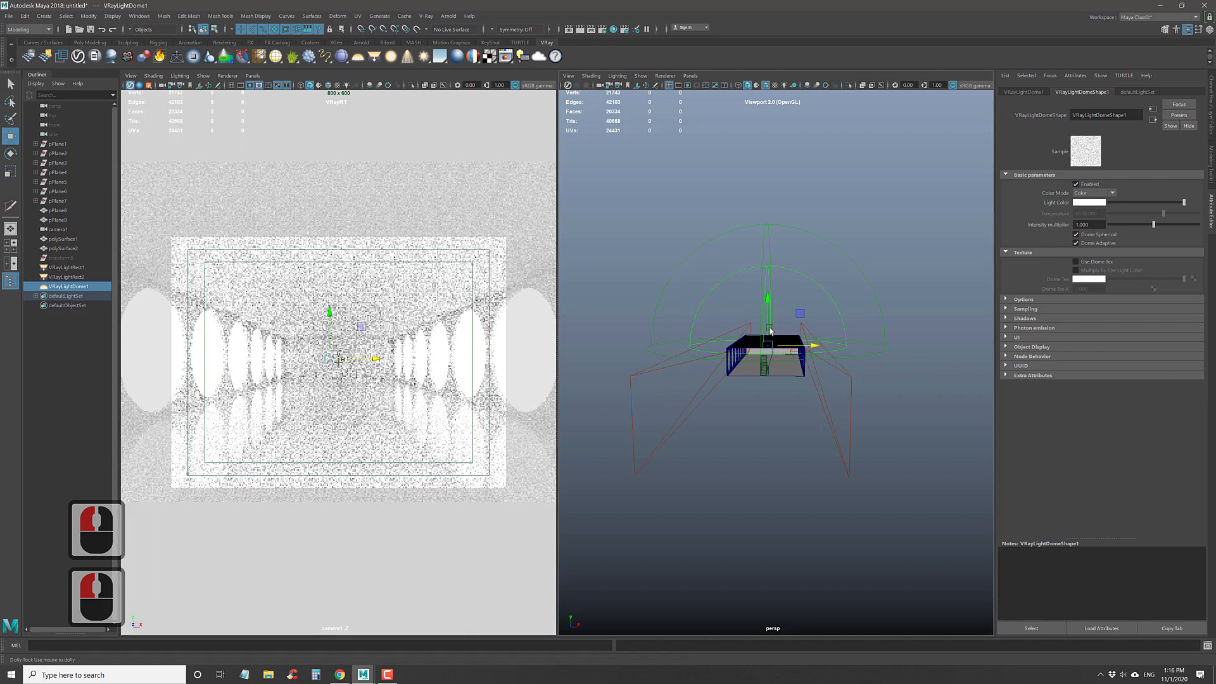
- Deselect the dome light, test-render the corridor in the V-Ray Frame Buffer, and stop and close the render
{"action": "left_click_drag", "start_coordinate": [760, 313], "coordinate": [795, 475], "text": "alt"}
{"action": "left_click", "coordinate": [763, 399]}
{"action": "left_click_drag", "start_coordinate": [762, 399], "coordinate": [800, 384], "text": "alt"}
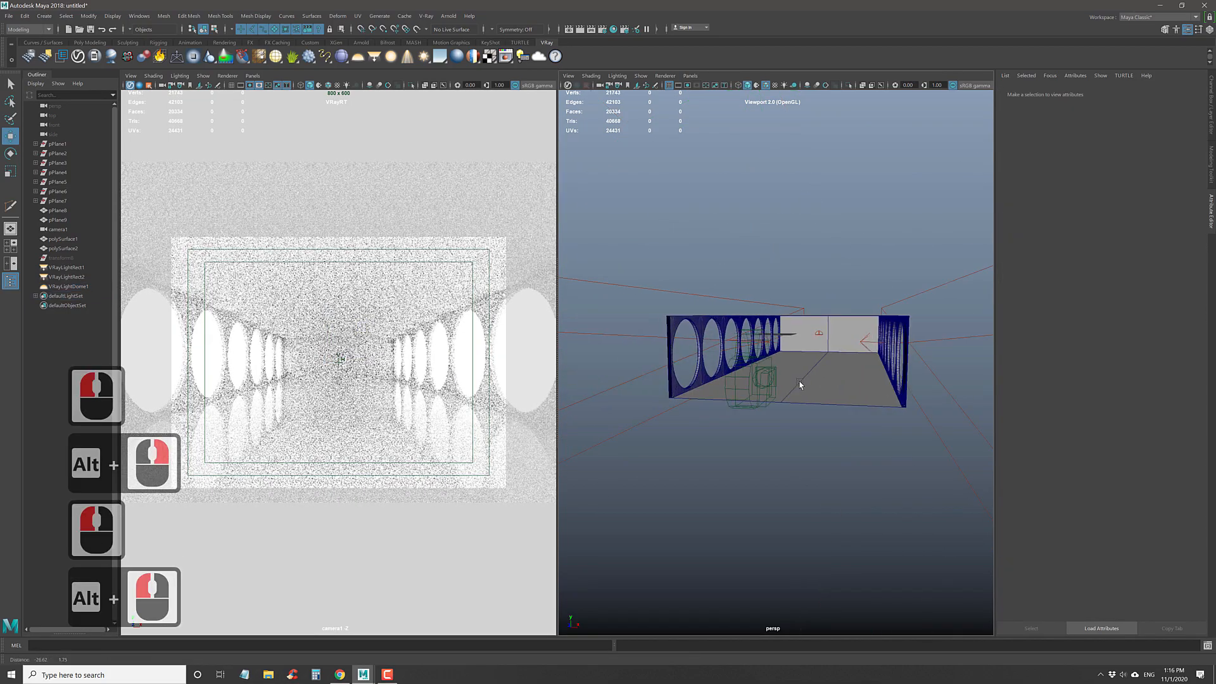
{"action": "middle_click_drag", "start_coordinate": [799, 382], "coordinate": [800, 383], "text": "alt"}
{"action": "right_click_drag", "start_coordinate": [800, 383], "coordinate": [801, 385], "text": "alt"}
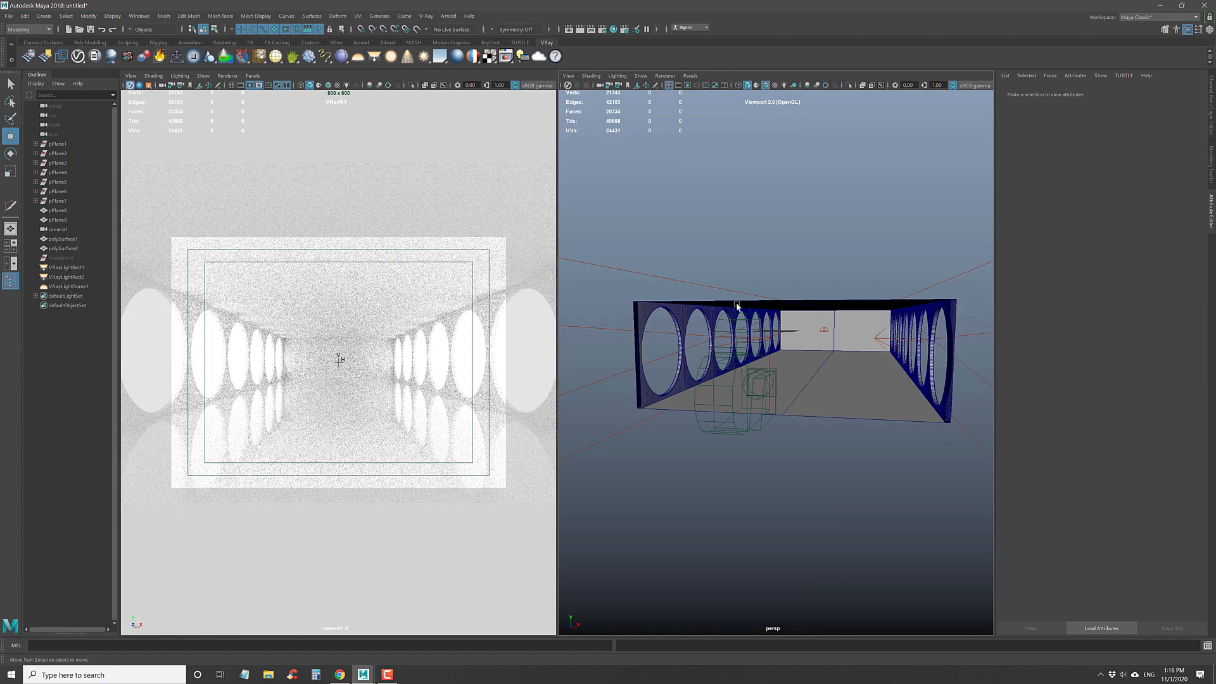
{"action": "left_click", "coordinate": [505, 57]}
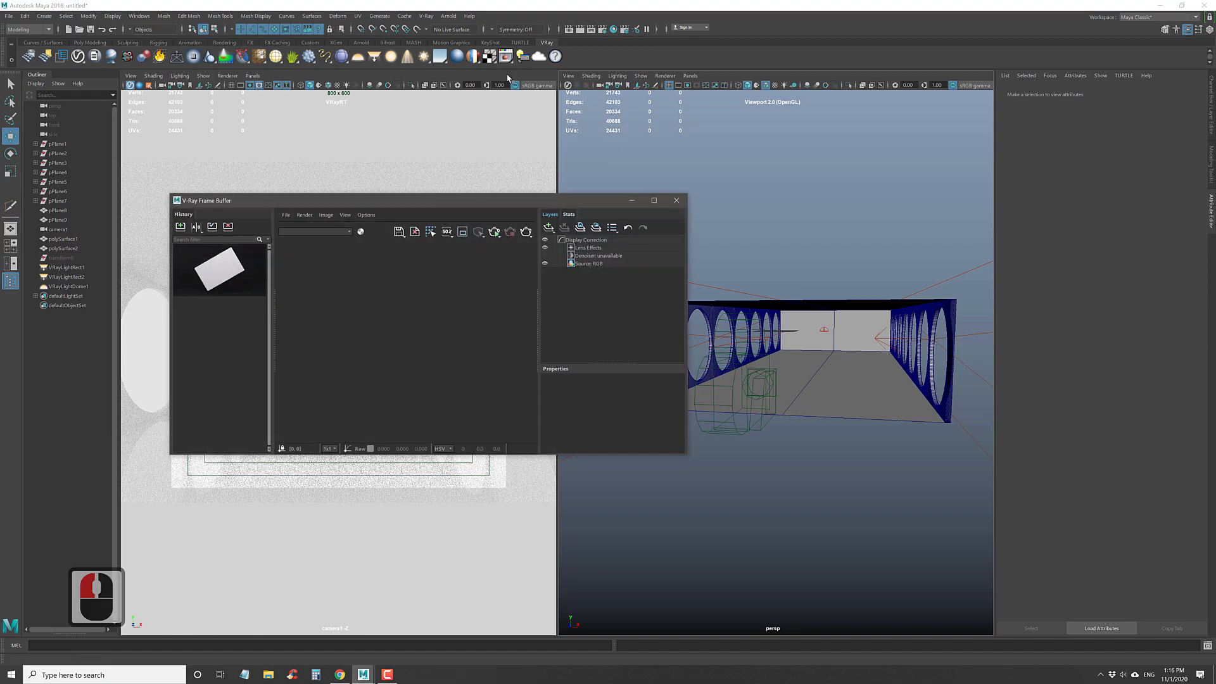
{"action": "left_click", "coordinate": [505, 95]}
{"action": "left_click_drag", "start_coordinate": [485, 201], "coordinate": [791, 208]}
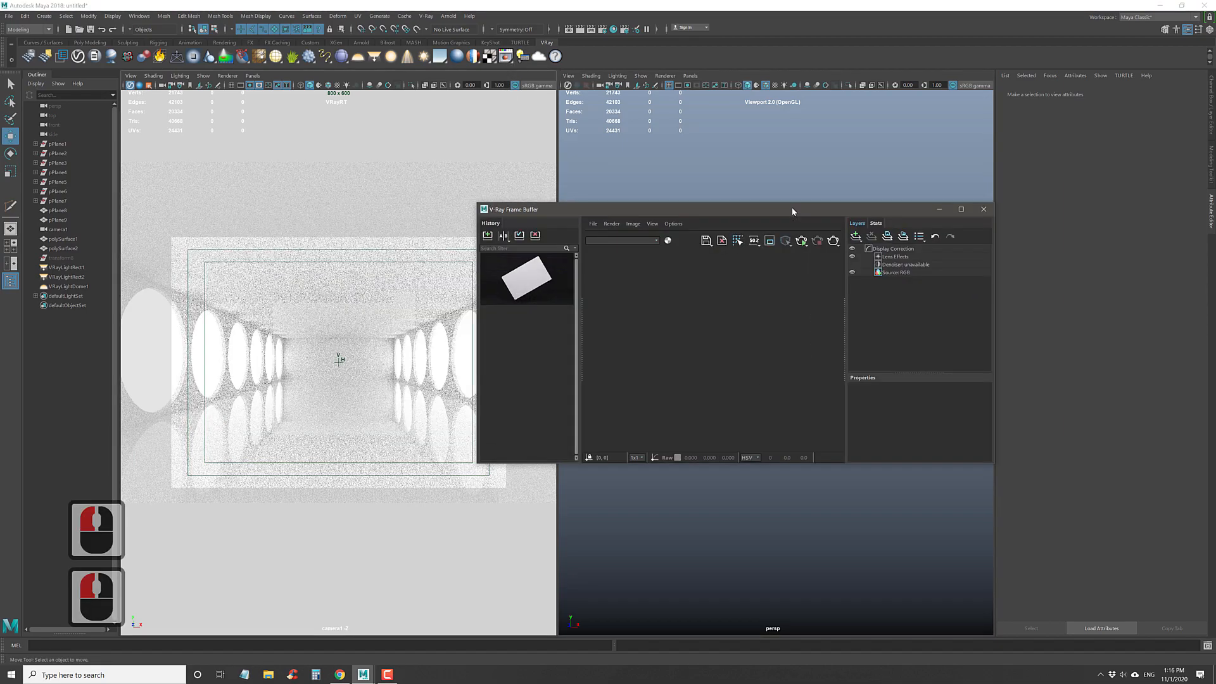
{"action": "left_click", "coordinate": [802, 241]}
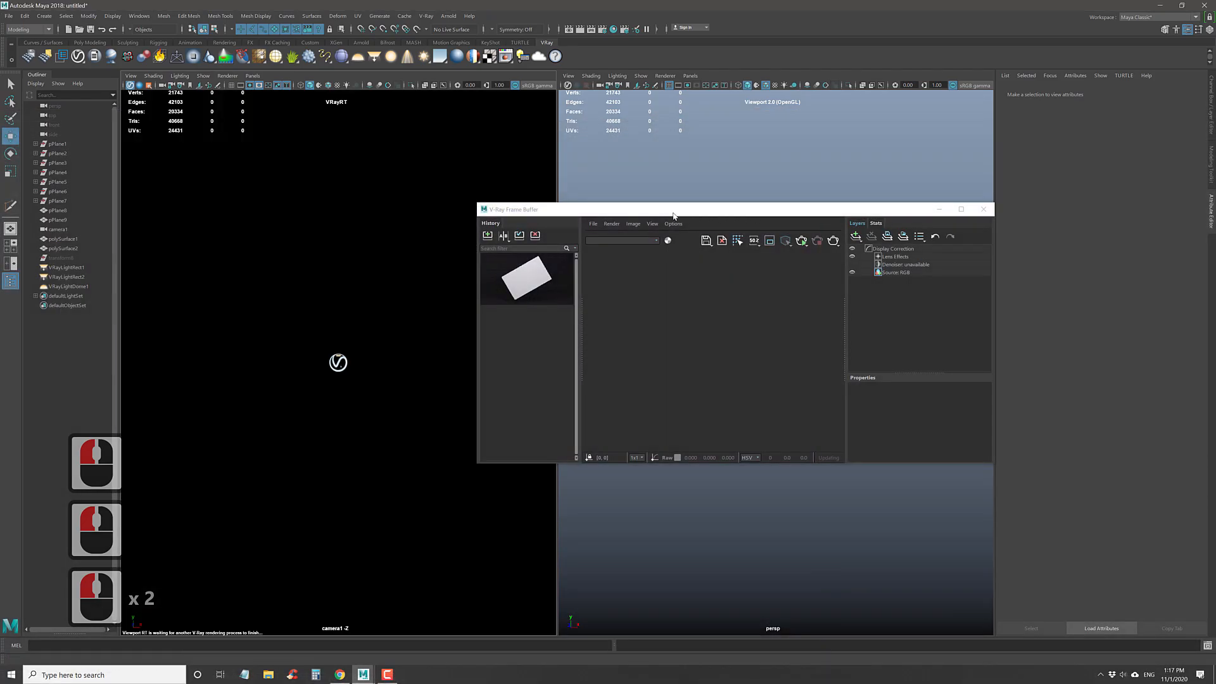
{"action": "left_click_drag", "start_coordinate": [666, 212], "coordinate": [492, 159]}
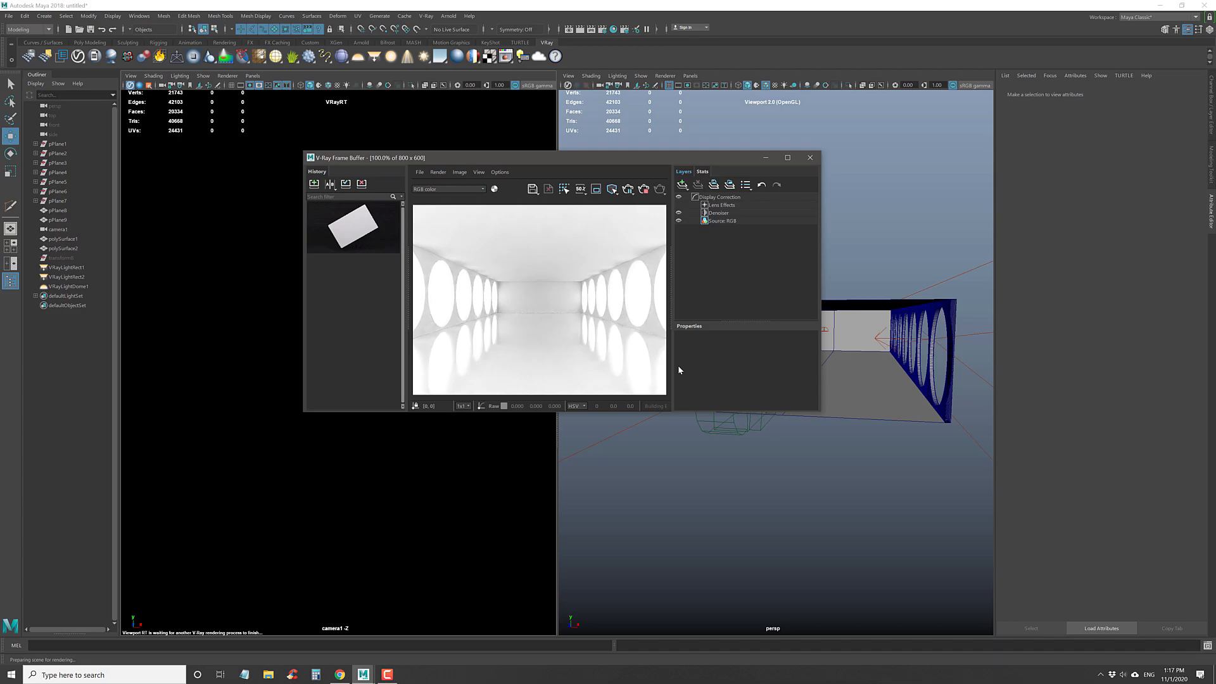
{"action": "left_click", "coordinate": [644, 189]}
{"action": "left_click", "coordinate": [810, 158]}
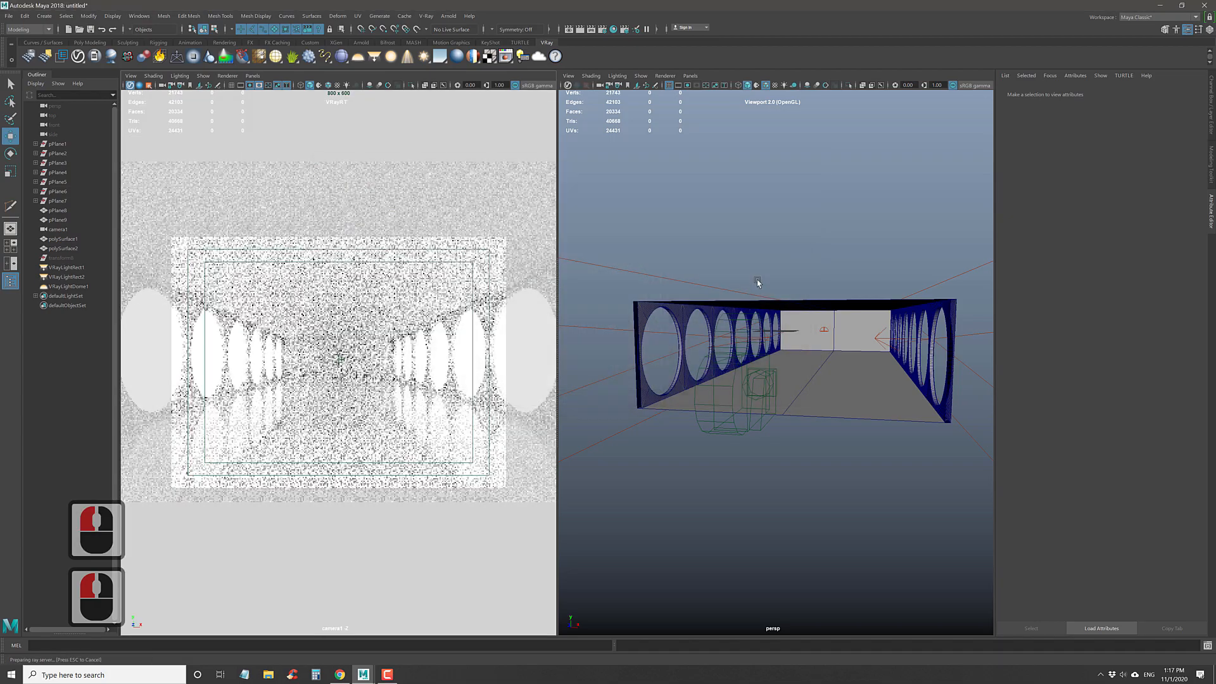
- Set the intensity multiplier of both rectangle lights to 1
{"action": "double_click", "coordinate": [642, 280]}
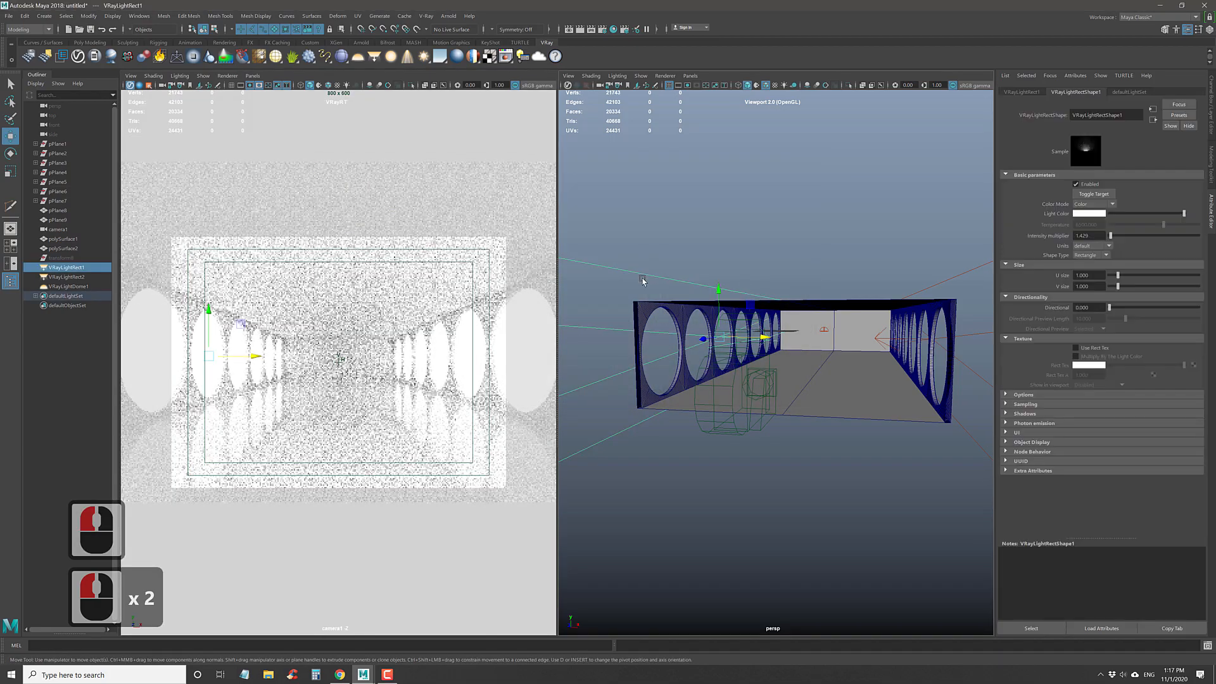
{"action": "left_click", "coordinate": [1088, 236]}
{"action": "type", "text": "1"}
{"action": "key", "text": "Return"}
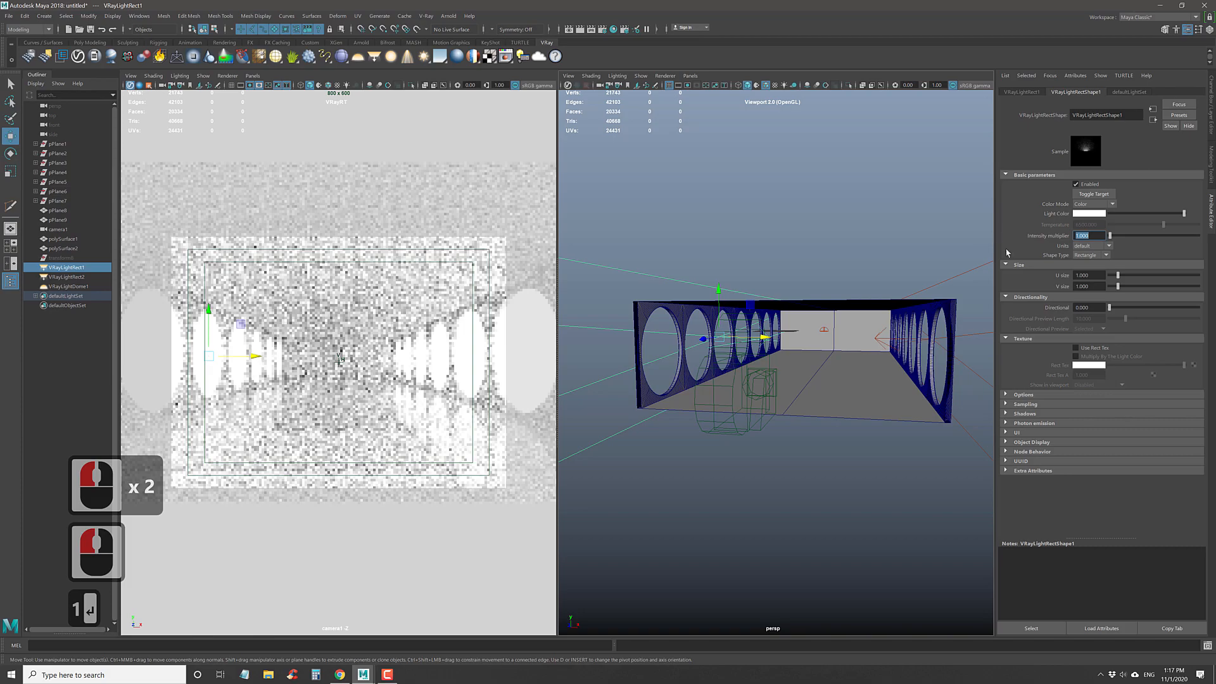
{"action": "left_click", "coordinate": [993, 279]}
{"action": "left_click_drag", "start_coordinate": [1094, 235], "coordinate": [1010, 238]}
{"action": "type", "text": "1"}
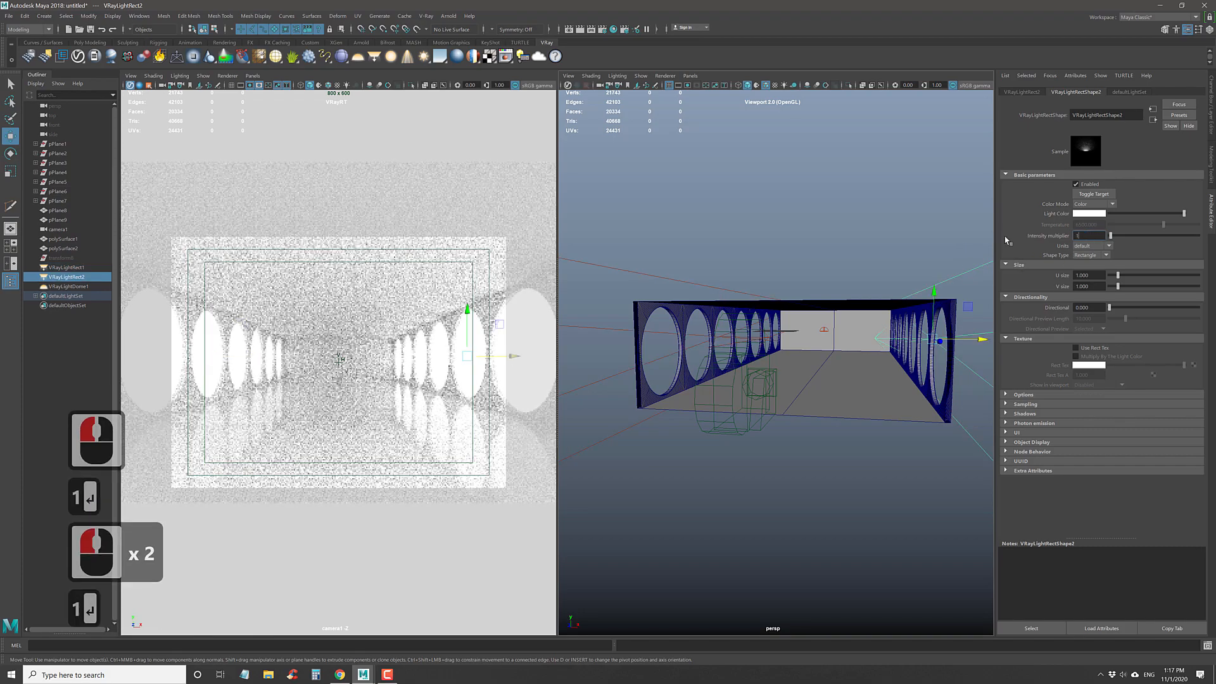
{"action": "key", "text": "Return"}
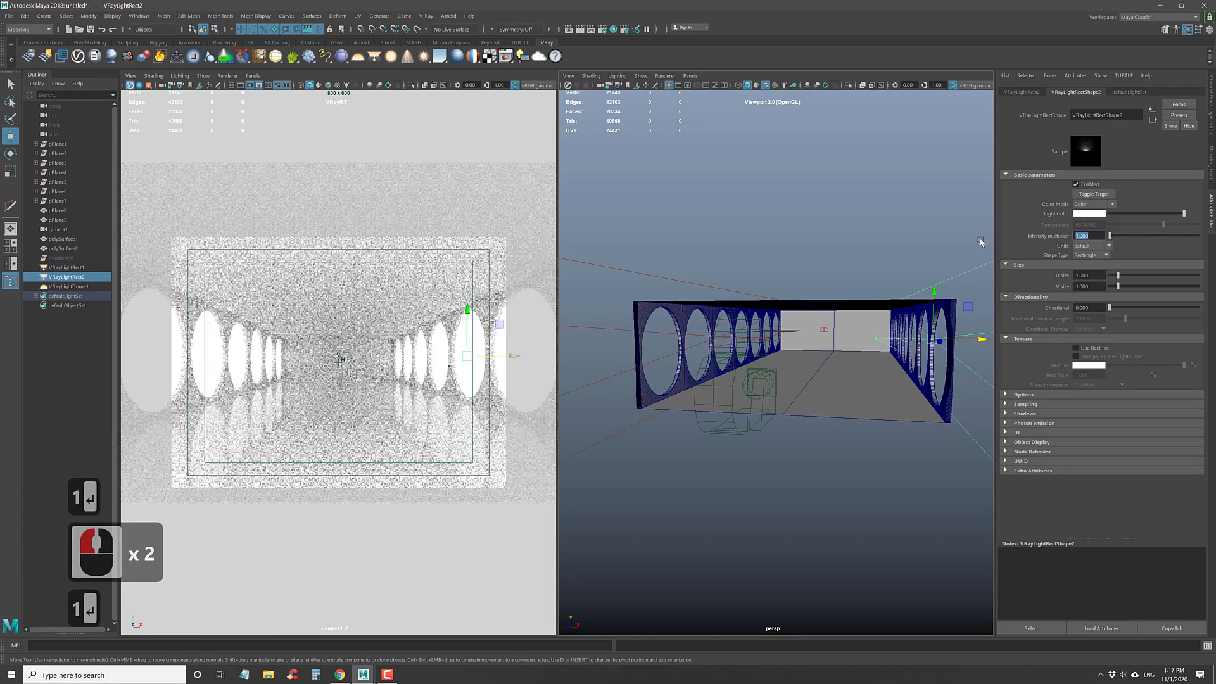
- Give the V-Ray material of the ceiling and back wall surface a faint grey self-illumination
{"action": "left_click", "coordinate": [846, 378]}
{"action": "left_click", "coordinate": [849, 316]}
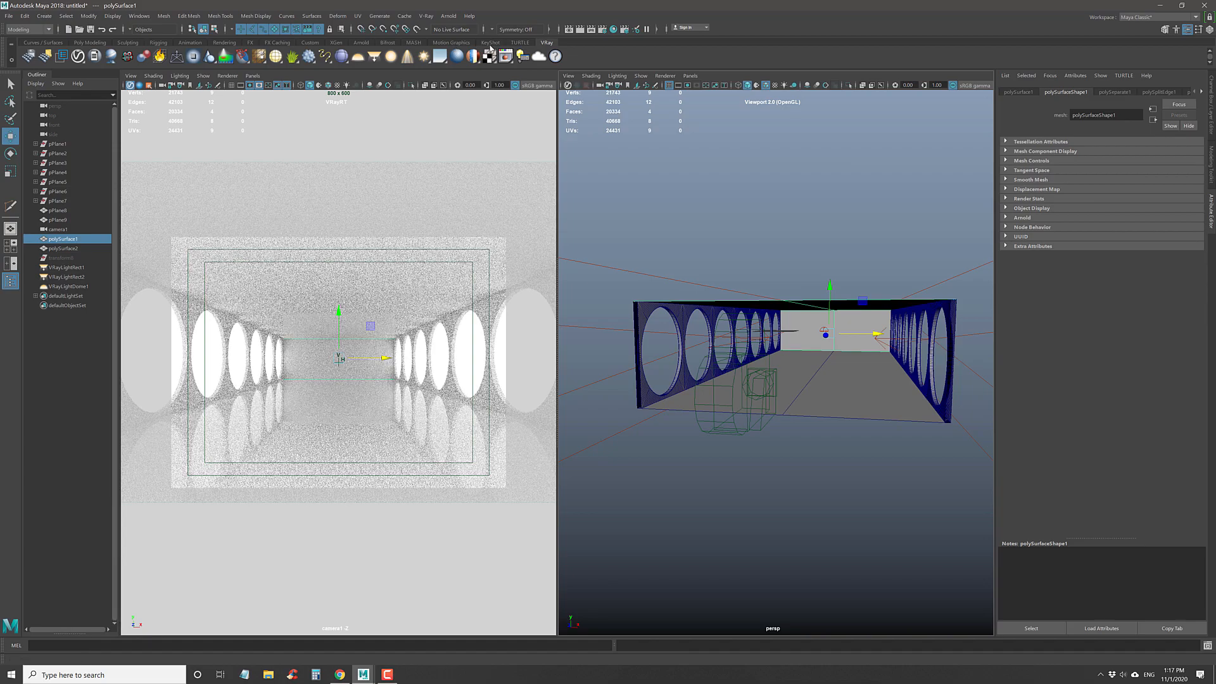
{"action": "left_click", "coordinate": [1210, 105]}
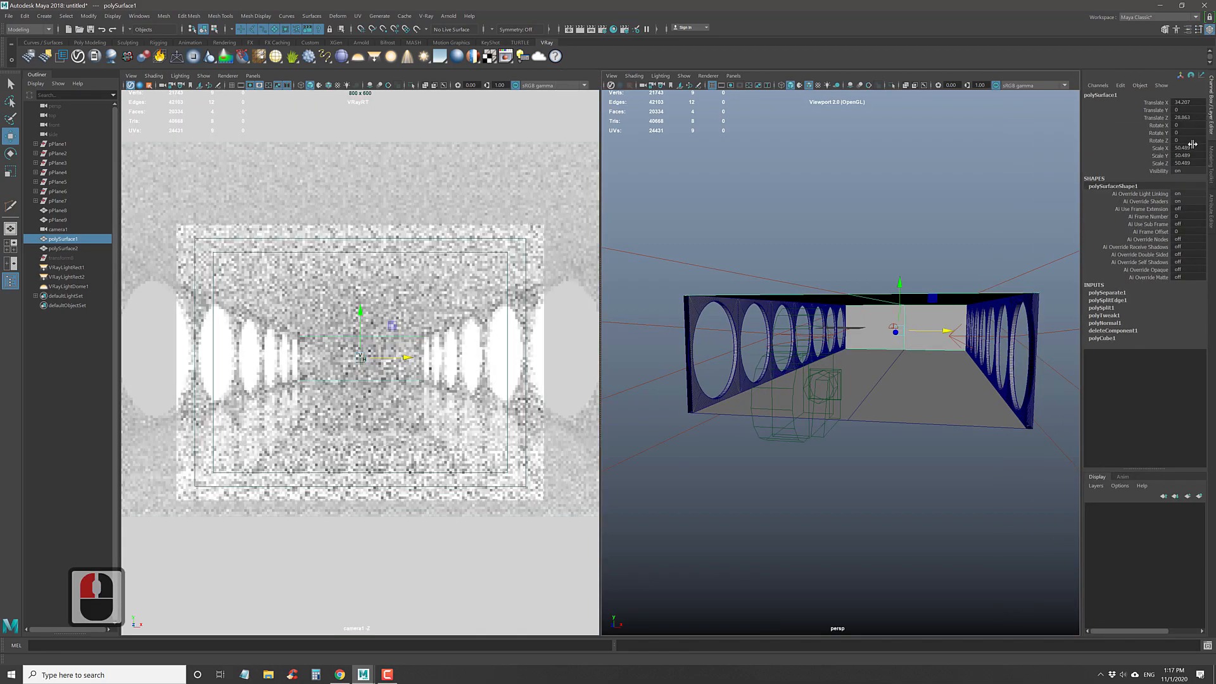
{"action": "left_click", "coordinate": [1210, 211]}
{"action": "left_click", "coordinate": [1114, 91]}
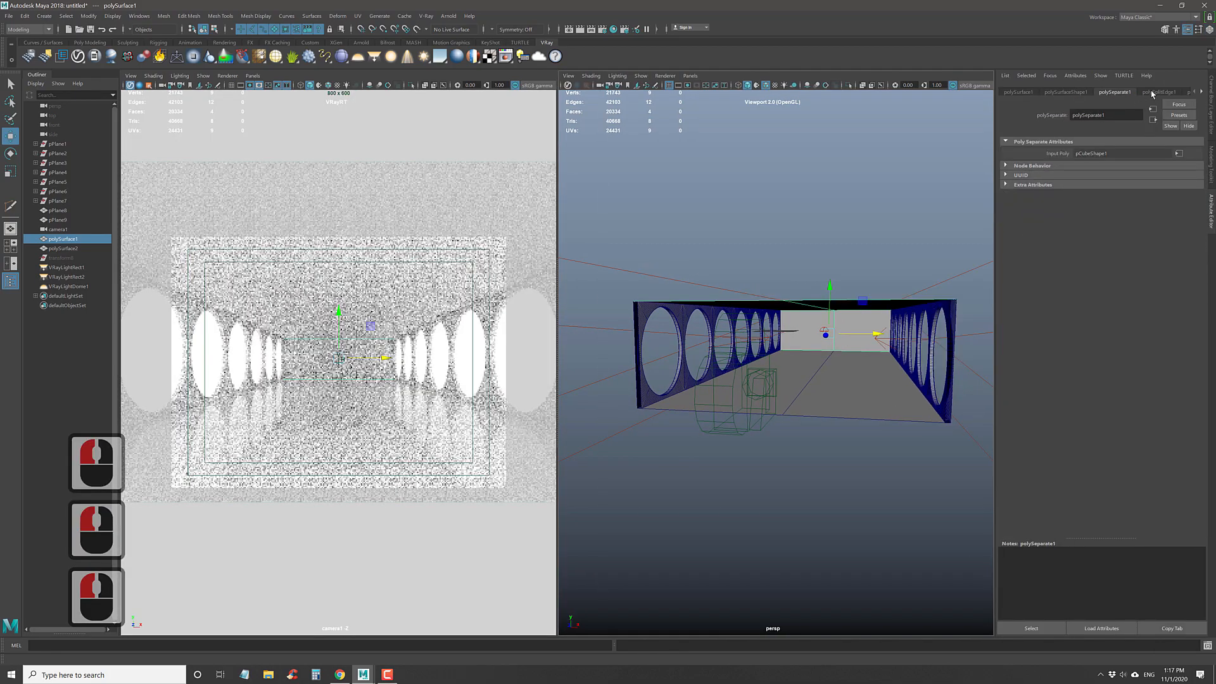
{"action": "left_click", "coordinate": [1151, 93]}
{"action": "scroll", "coordinate": [1151, 93], "scroll_direction": "down", "scroll_amount": 19}
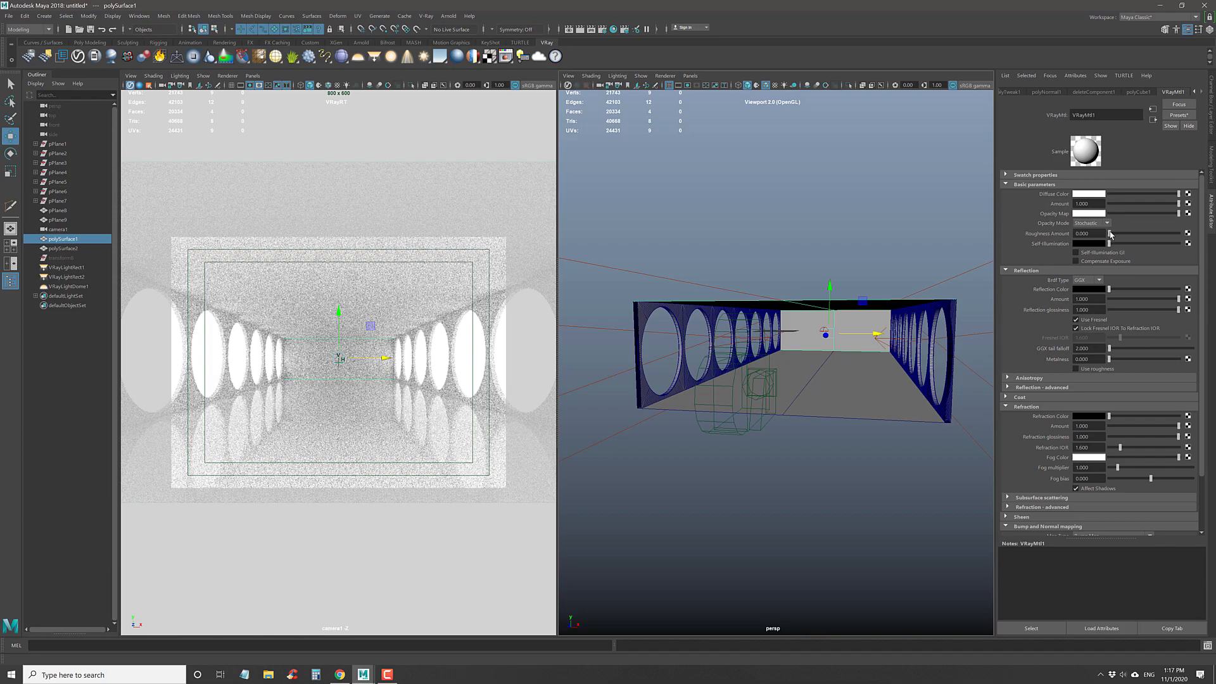
{"action": "left_click_drag", "start_coordinate": [1152, 235], "coordinate": [1083, 257]}
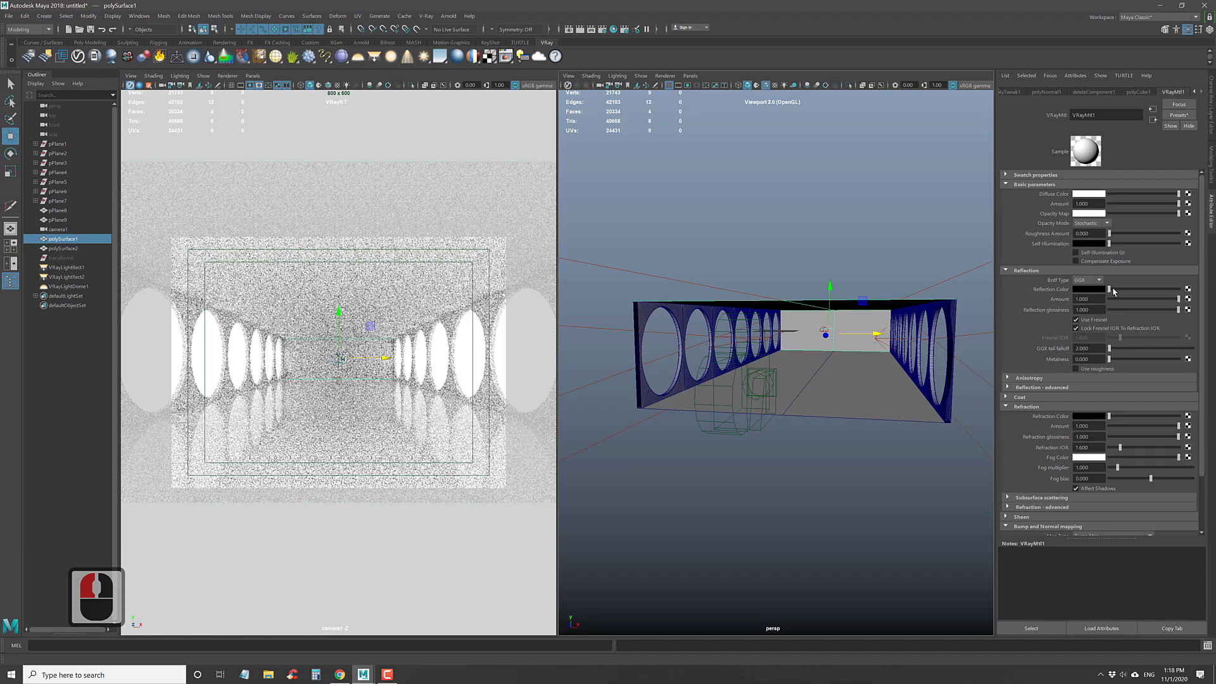
{"action": "left_click_drag", "start_coordinate": [1109, 244], "coordinate": [1125, 245]}
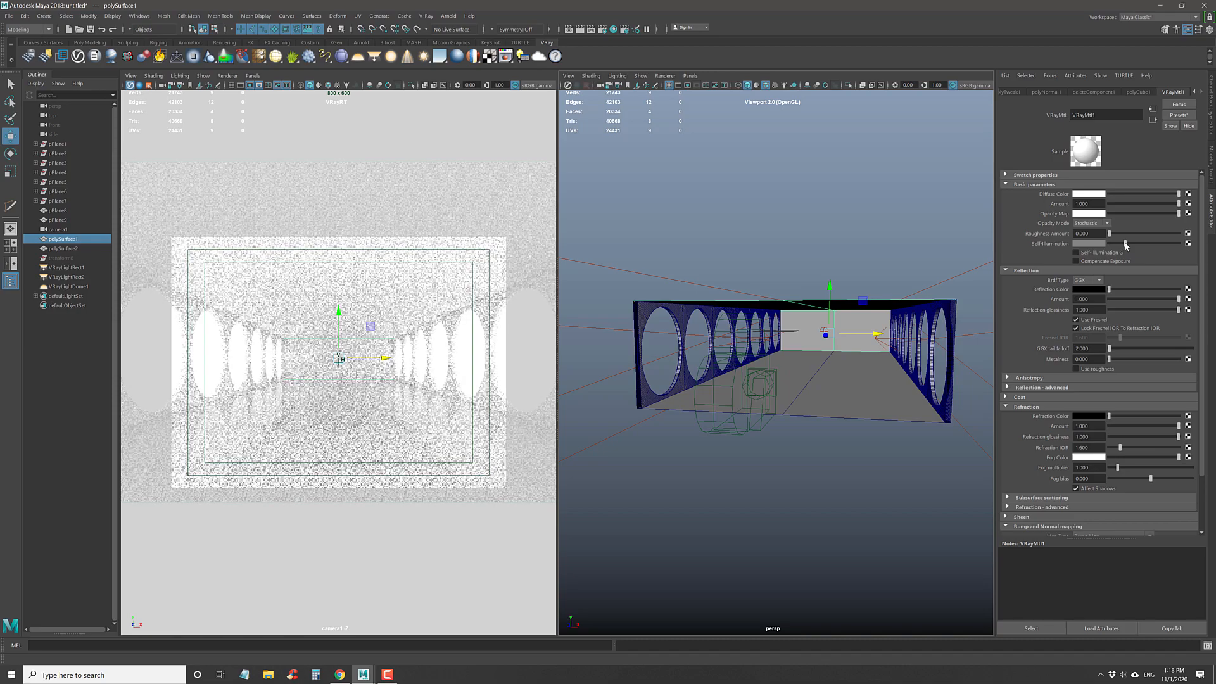
{"action": "left_click_drag", "start_coordinate": [1115, 243], "coordinate": [1113, 243]}
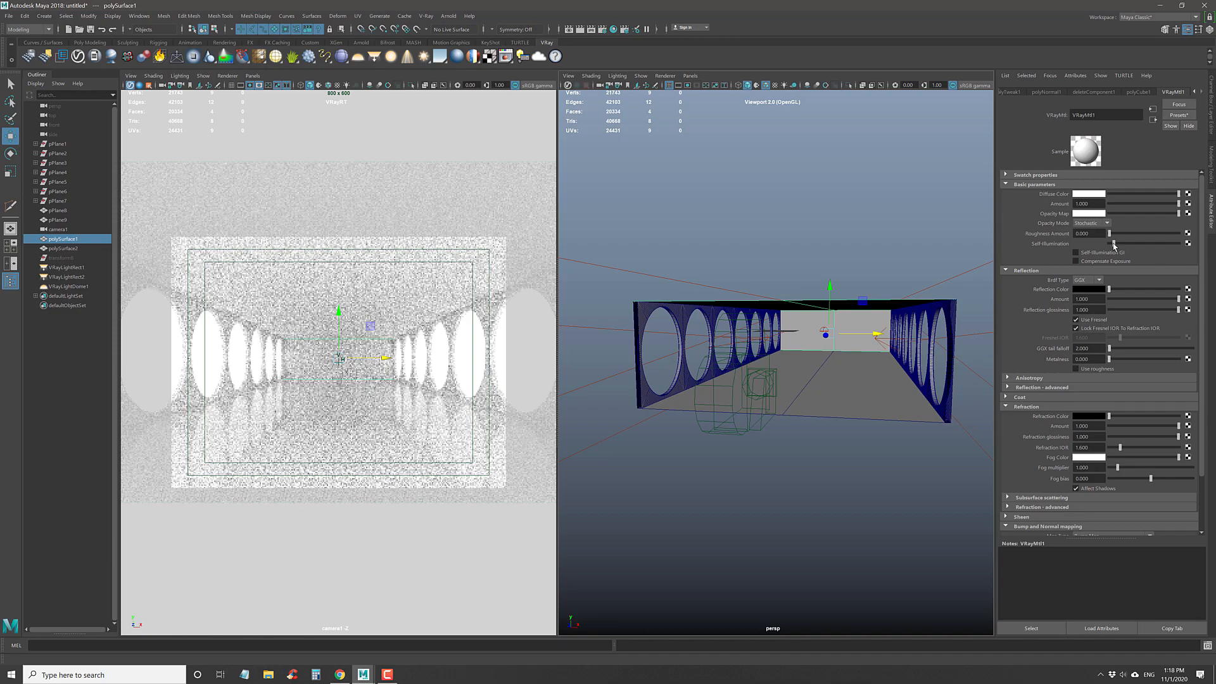
{"action": "left_click", "coordinate": [1113, 245]}
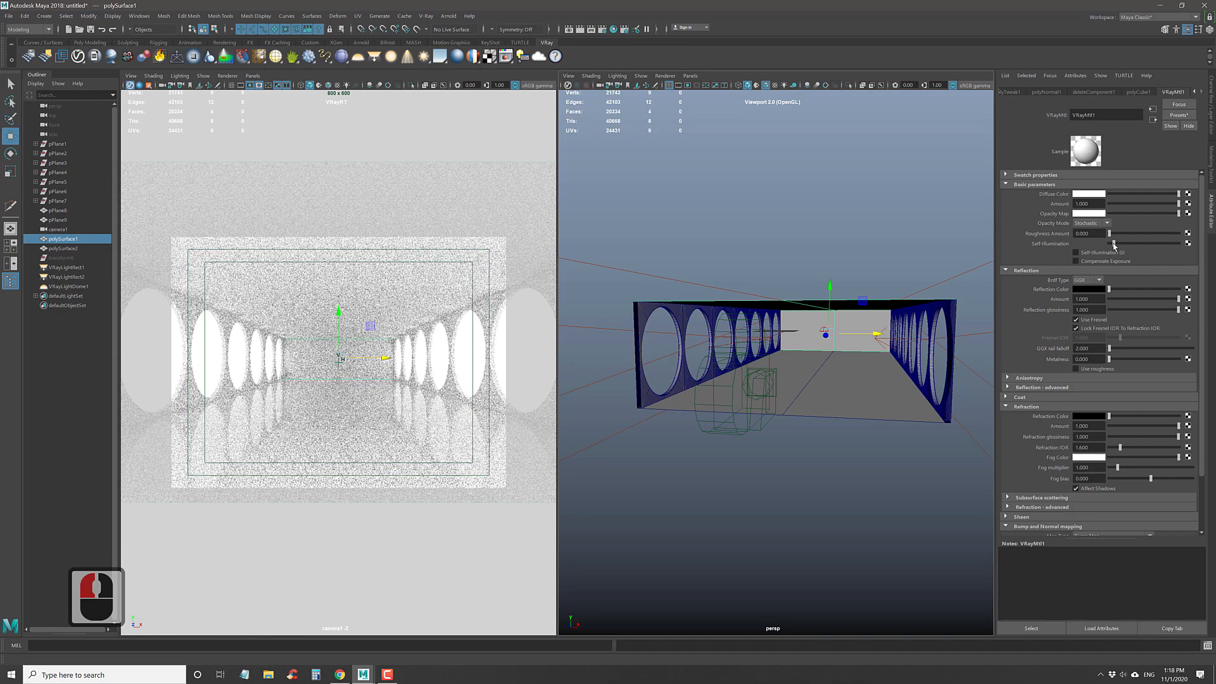
- Give the reflective floor's V-Ray material a similarly faint self-illumination
{"action": "left_click", "coordinate": [866, 381]}
{"action": "left_click_drag", "start_coordinate": [1109, 245], "coordinate": [1114, 244]}
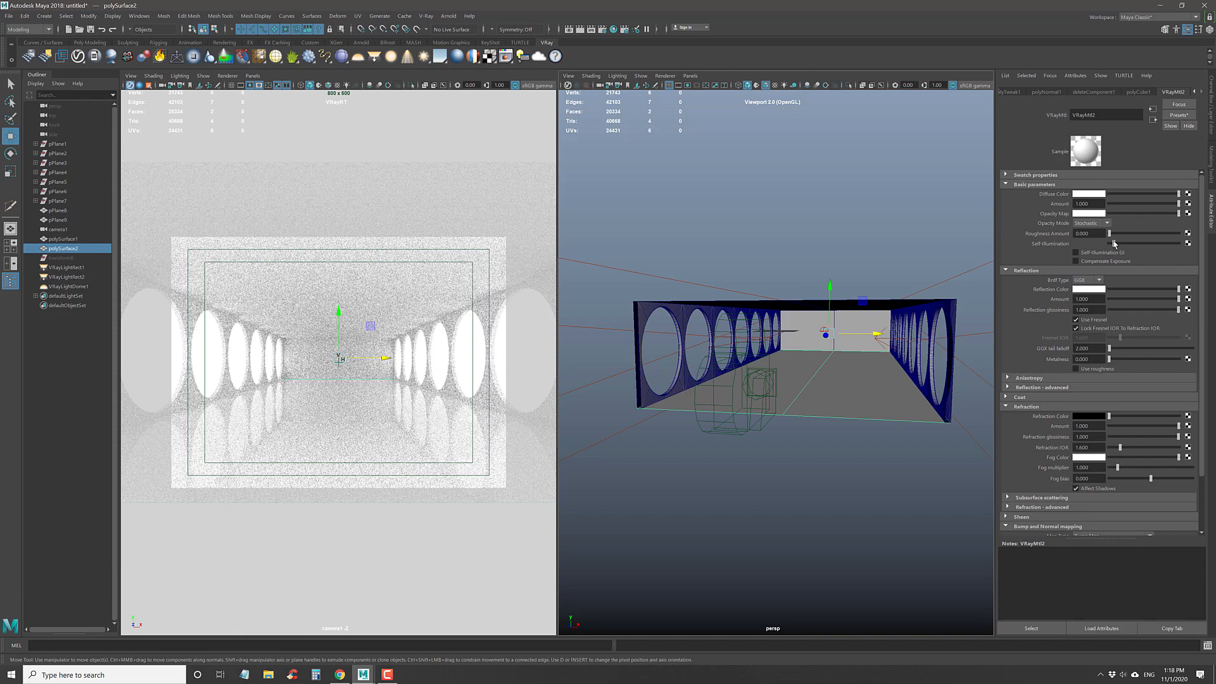
- Give the V-Ray materials of the reflective floor and of the ceiling and back wall a dark grey refraction colour
{"action": "left_click_drag", "start_coordinate": [1110, 419], "coordinate": [1115, 420]}
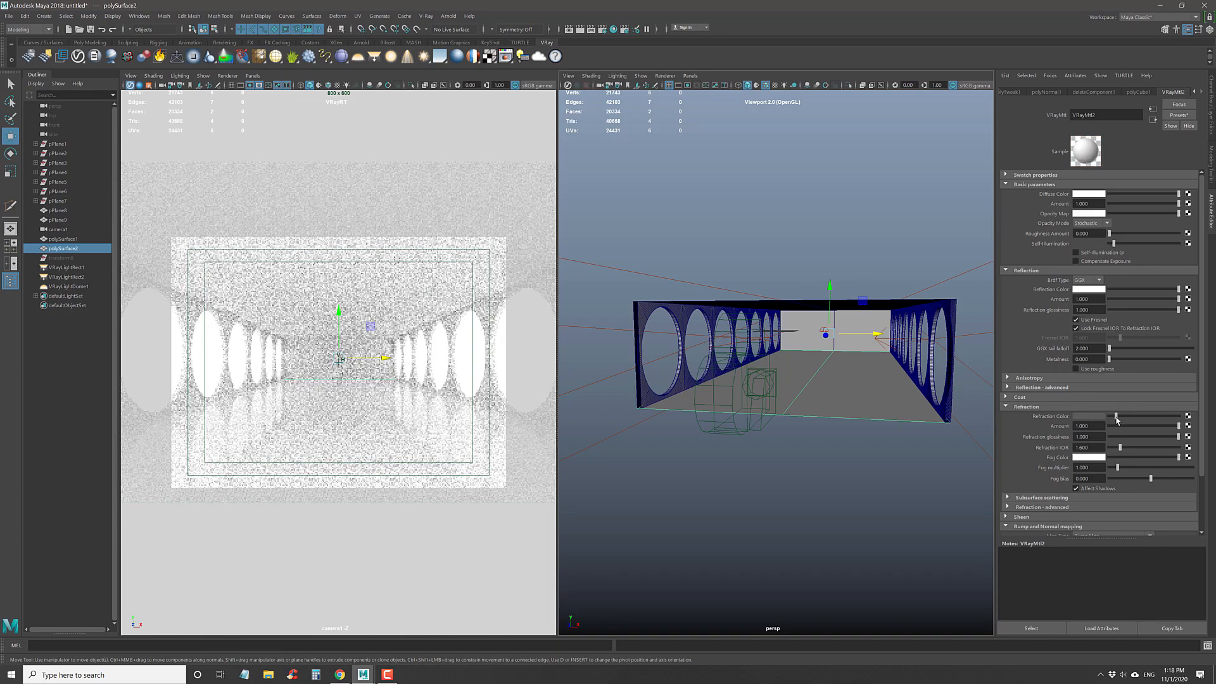
{"action": "left_click", "coordinate": [866, 320]}
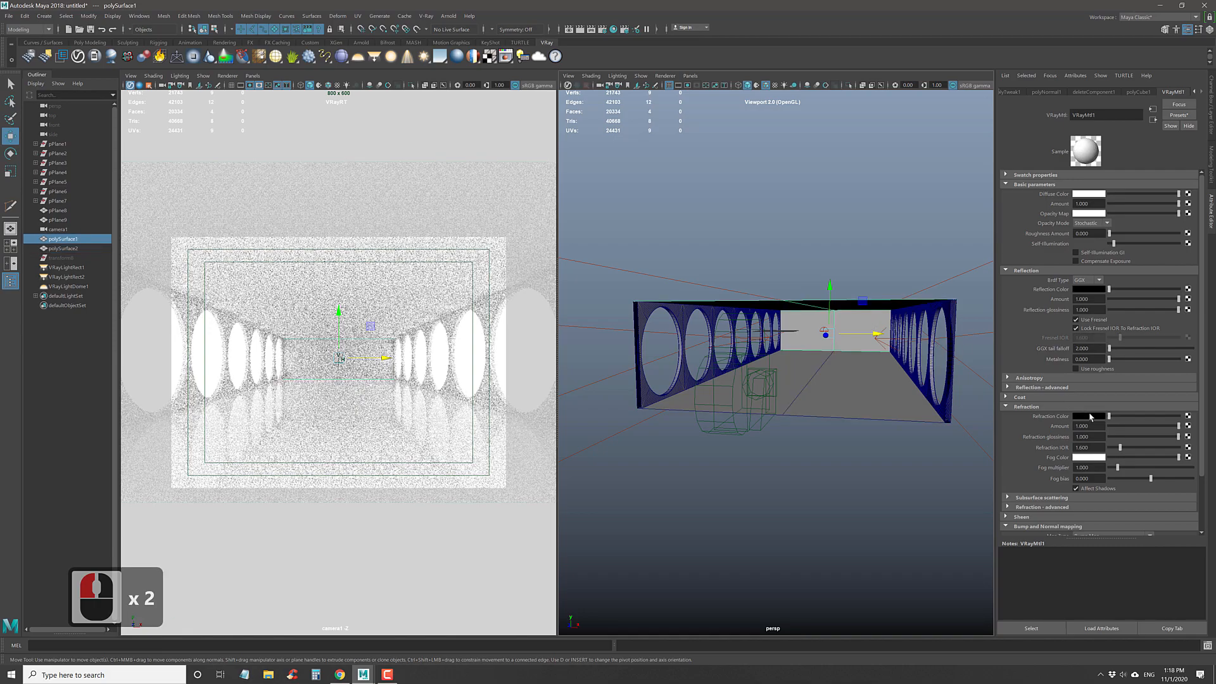
{"action": "left_click_drag", "start_coordinate": [1108, 419], "coordinate": [1119, 419]}
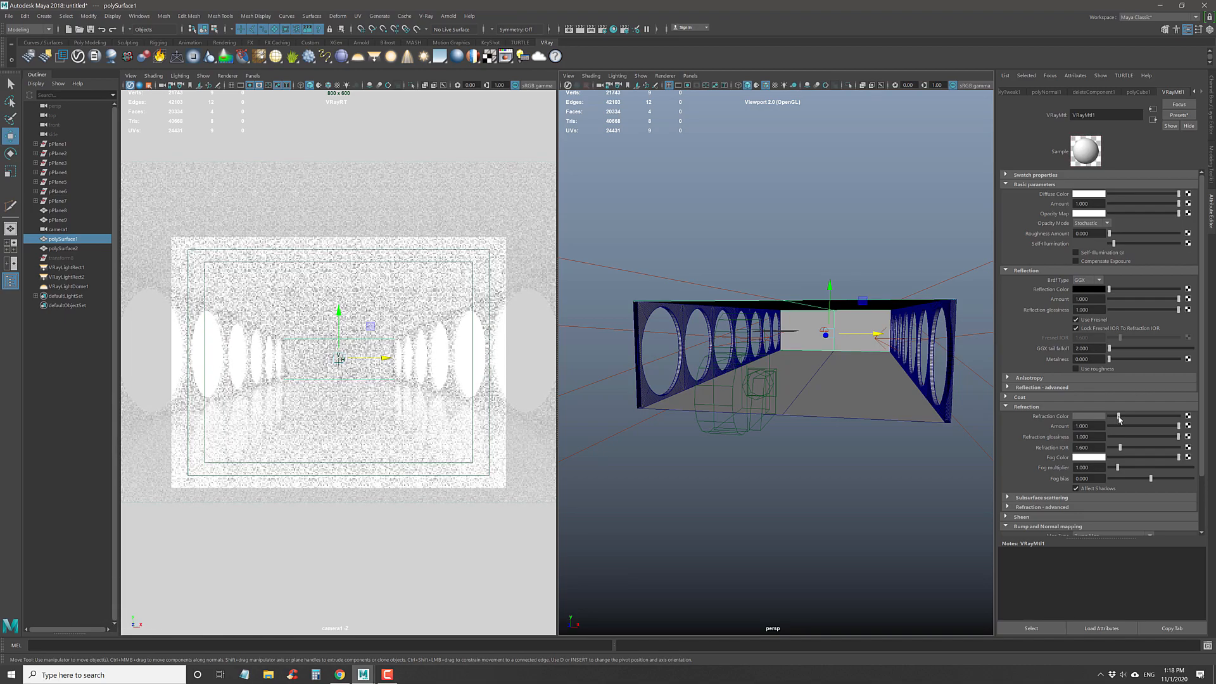
{"action": "left_click", "coordinate": [1118, 419]}
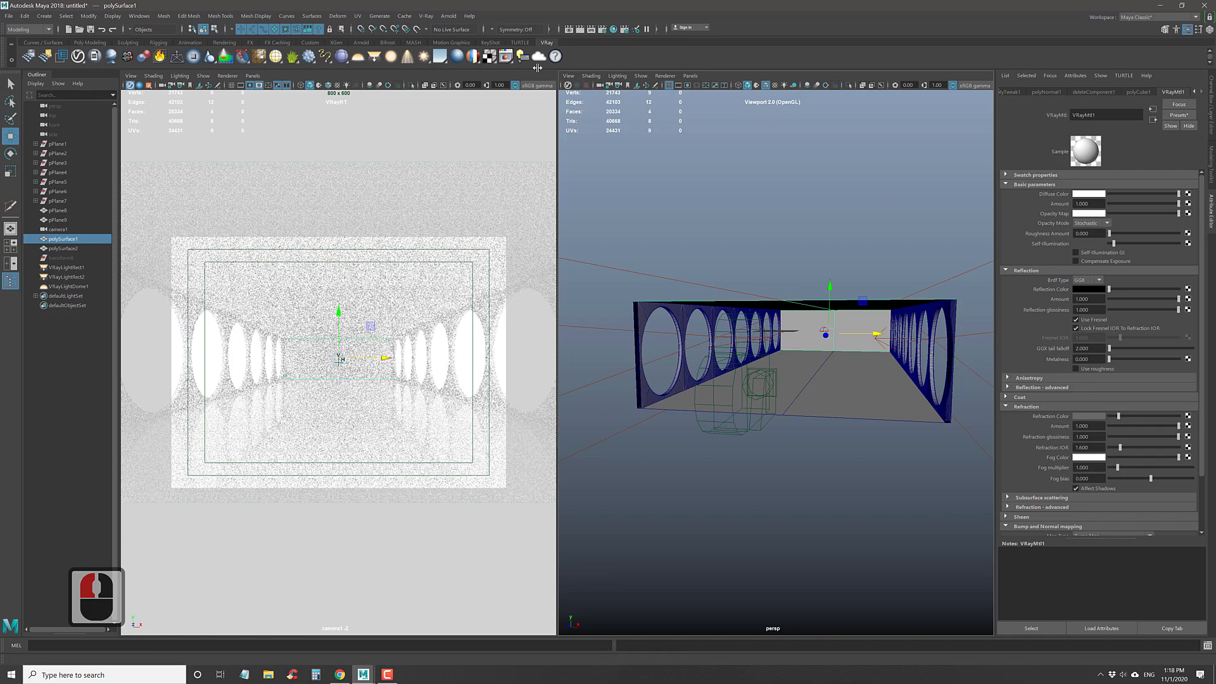
- Test-render the corridor interactively in the V-Ray Frame Buffer, then abort the render and close the frame buffer
{"action": "double_click", "coordinate": [505, 56]}
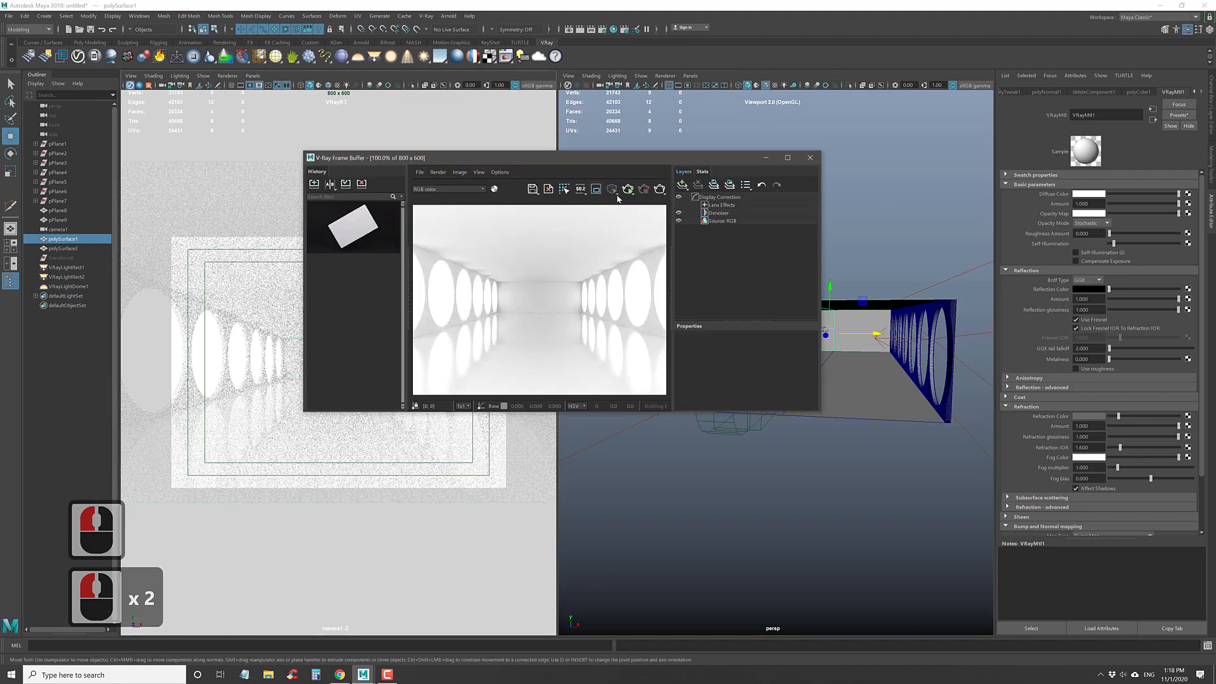
{"action": "left_click", "coordinate": [629, 189]}
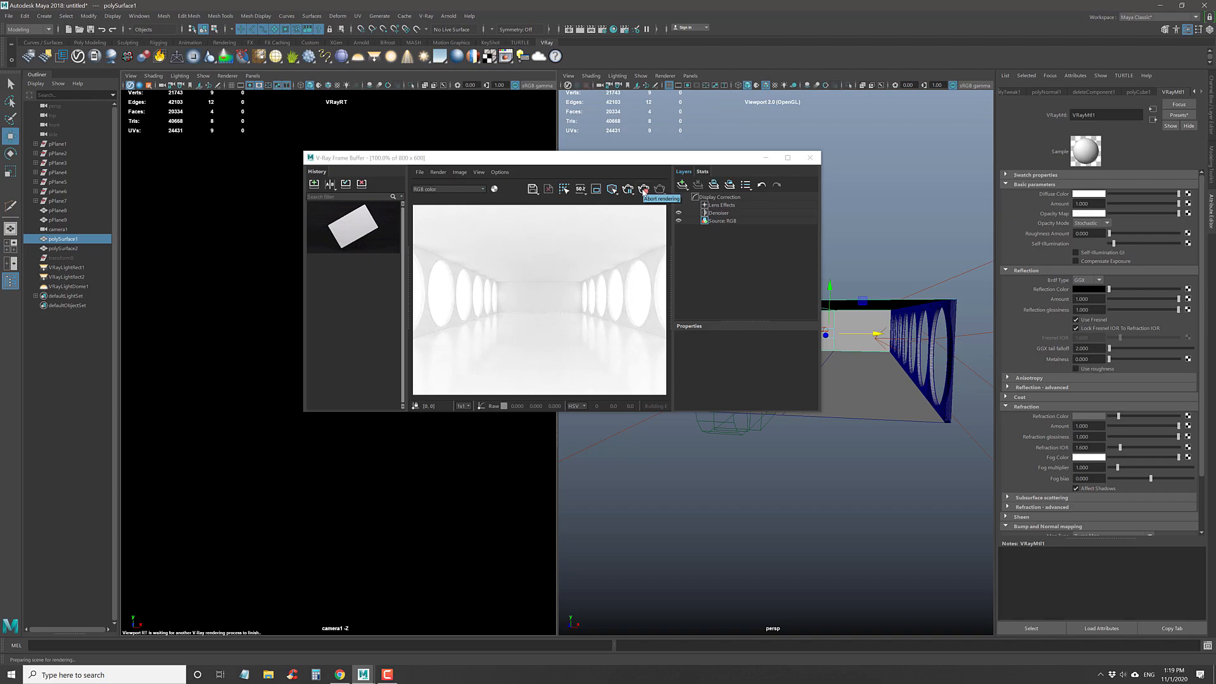
{"action": "left_click", "coordinate": [644, 189]}
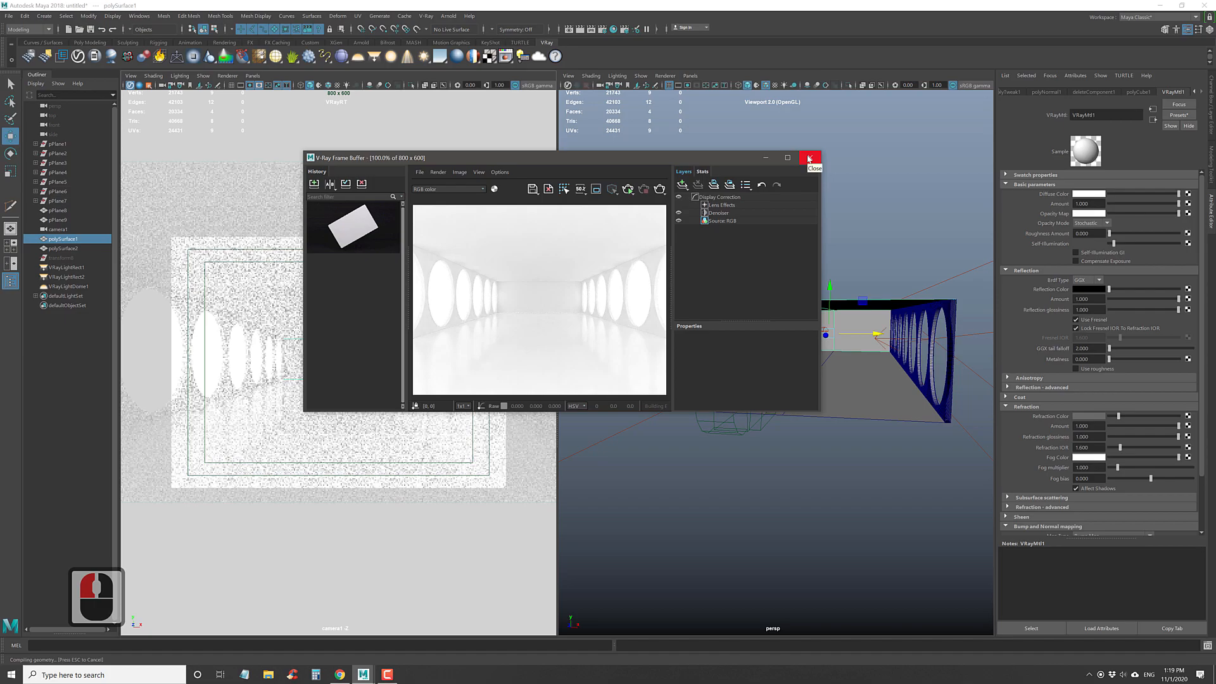
{"action": "left_click", "coordinate": [809, 158]}
- Group the floor, the ceiling and back wall surface, and both circular-opening side walls (polySurface1, polySurface2, pPlane8, pPlane9)
{"action": "left_click_drag", "start_coordinate": [878, 366], "coordinate": [850, 354], "text": "alt"}
{"action": "left_click", "coordinate": [886, 391]}
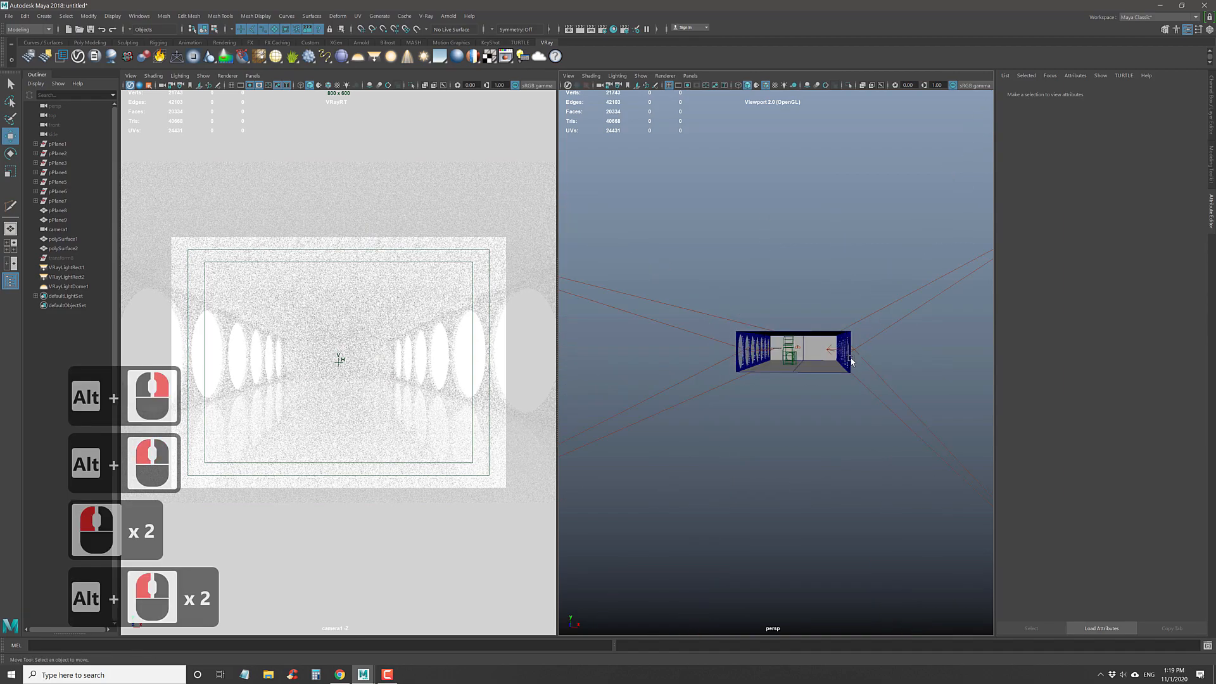
{"action": "left_click", "coordinate": [64, 248]}
{"action": "left_click", "coordinate": [59, 239], "text": "ctrl"}
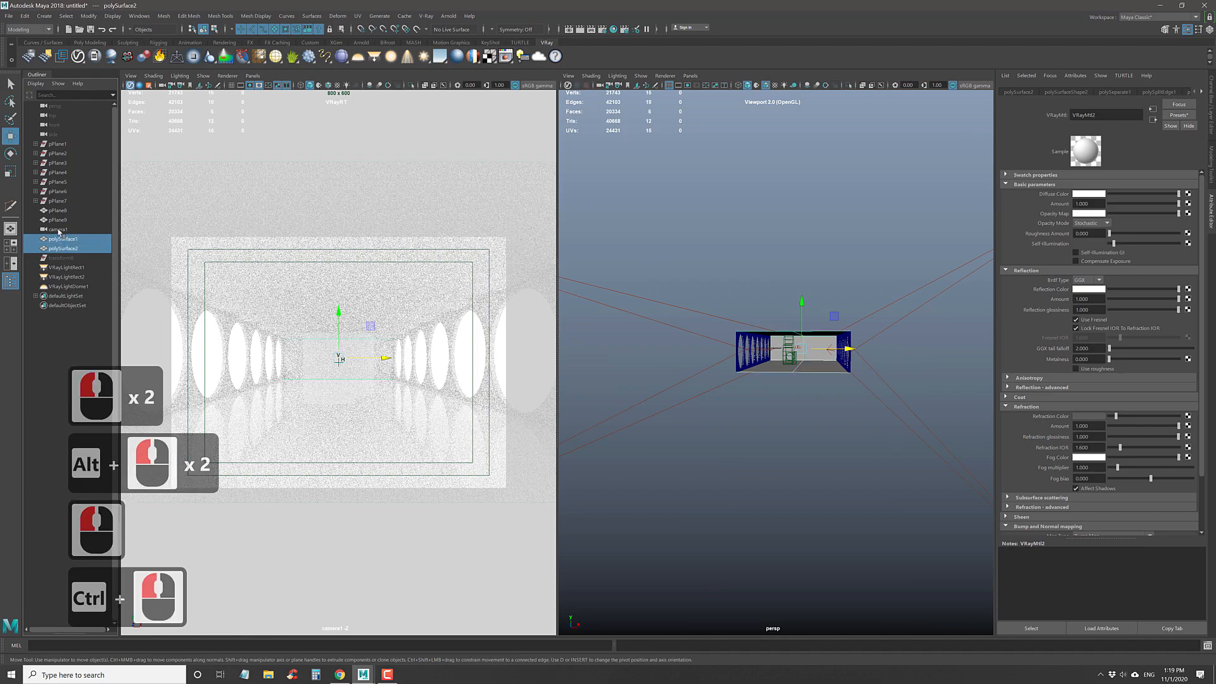
{"action": "left_click", "coordinate": [59, 220], "text": "ctrl"}
{"action": "left_click", "coordinate": [59, 211], "text": "ctrl"}
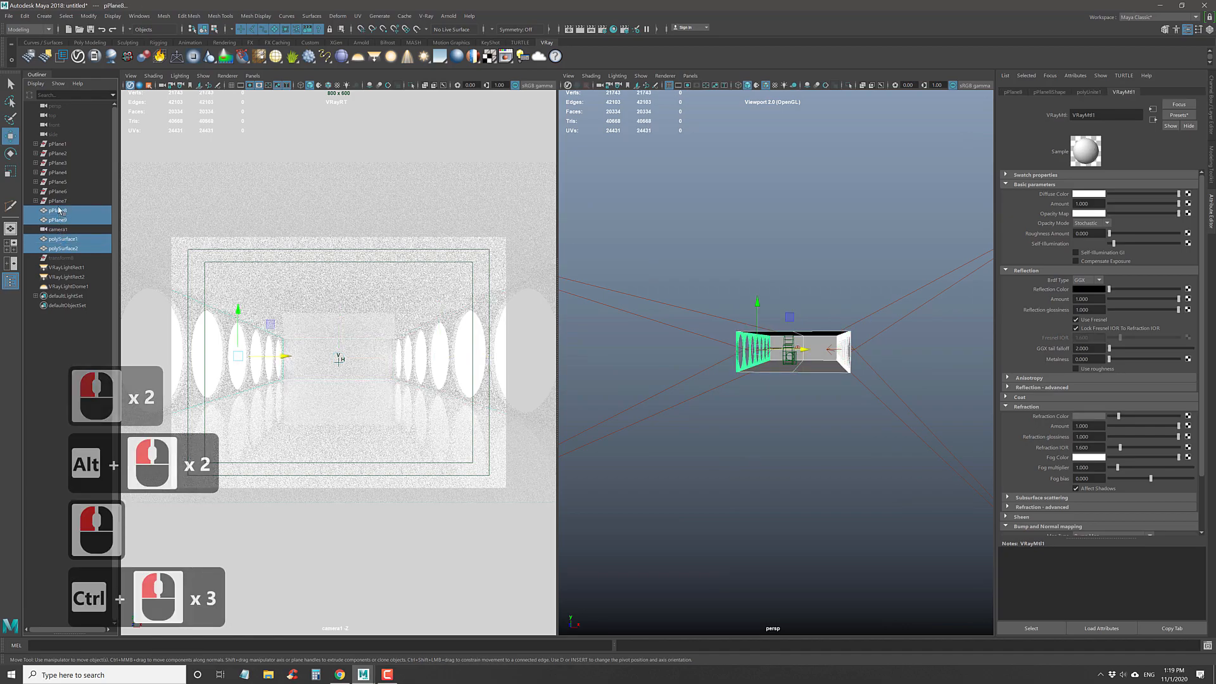
{"action": "left_click", "coordinate": [58, 201], "text": "ctrl"}
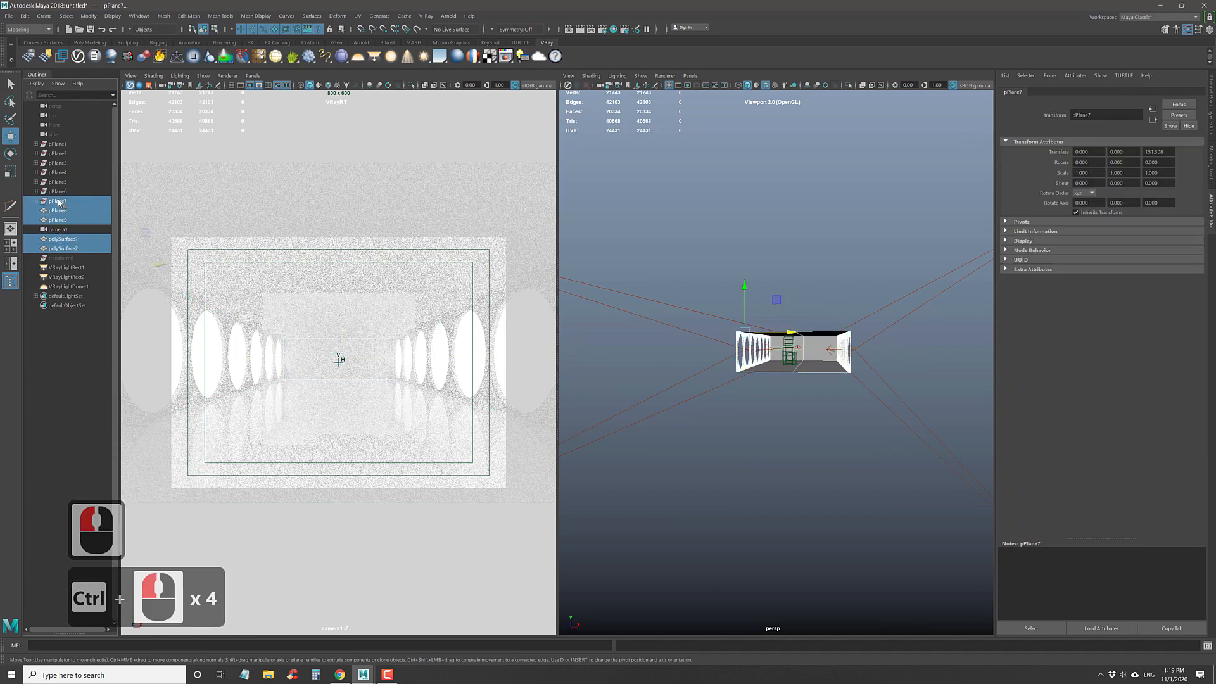
{"action": "left_click", "coordinate": [59, 202], "text": "ctrl"}
{"action": "left_click_drag", "start_coordinate": [720, 345], "coordinate": [790, 373], "text": "alt"}
{"action": "key", "text": "ctrl+z"}
{"action": "key", "text": "ctrl+g"}
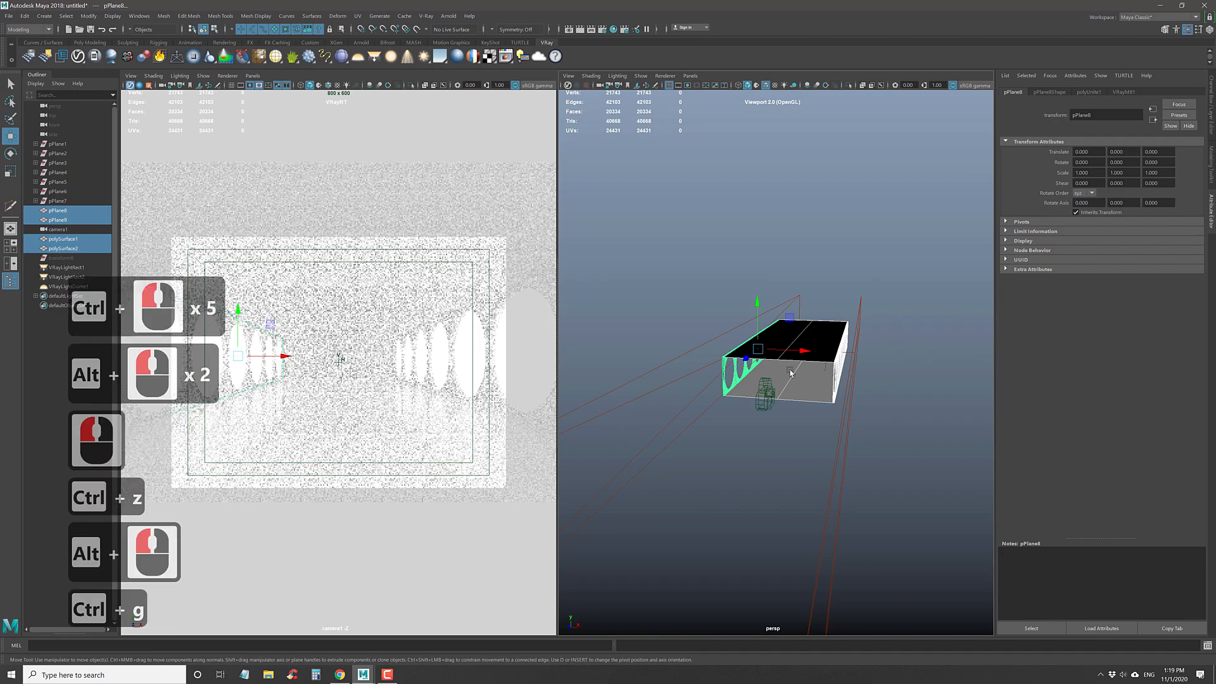
- Center the pivot of the corridor group and narrow it in X to a scale of about 0.853
{"action": "right_click_drag", "start_coordinate": [792, 371], "coordinate": [807, 361], "text": "alt"}
{"action": "left_click_drag", "start_coordinate": [807, 361], "coordinate": [818, 370], "text": "alt"}
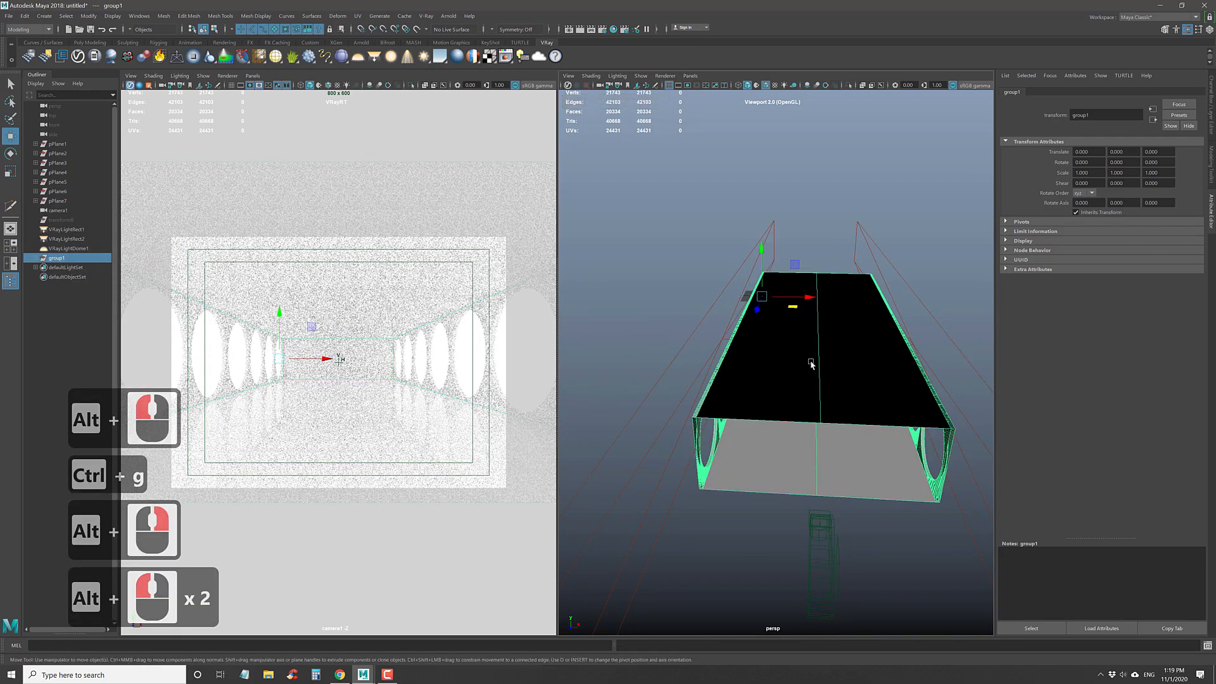
{"action": "left_click", "coordinate": [97, 44]}
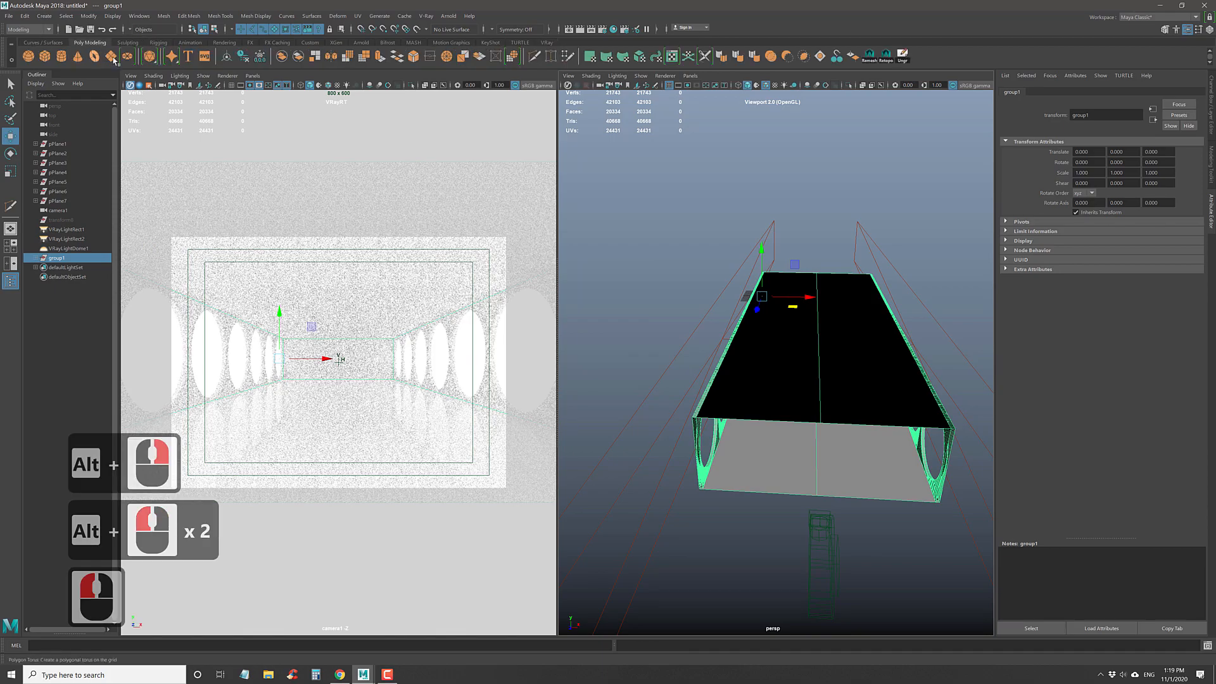
{"action": "left_click", "coordinate": [226, 56]}
{"action": "left_click_drag", "start_coordinate": [850, 365], "coordinate": [852, 343], "text": "alt"}
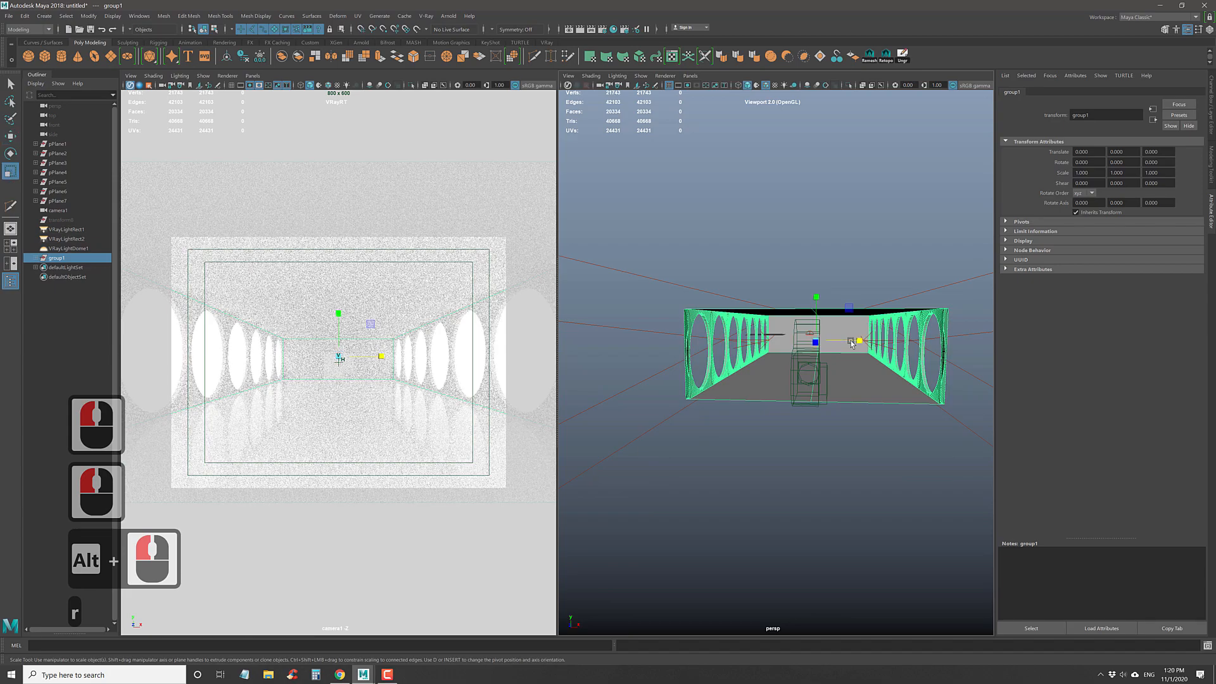
{"action": "key", "text": "r"}
{"action": "left_click_drag", "start_coordinate": [858, 342], "coordinate": [852, 340]}
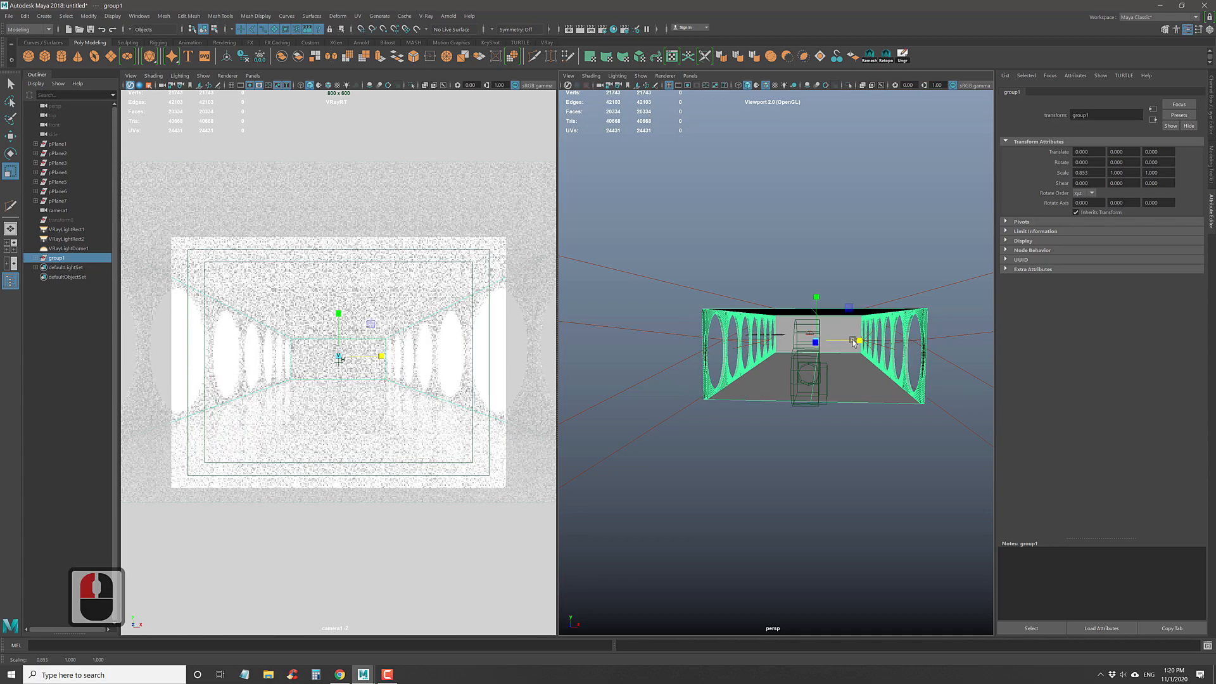
- Move camera1 closer to the corridor entrance and slightly lower with its manipulators, to about Y -3.08 and Z 185.13
{"action": "left_click", "coordinate": [819, 383]}
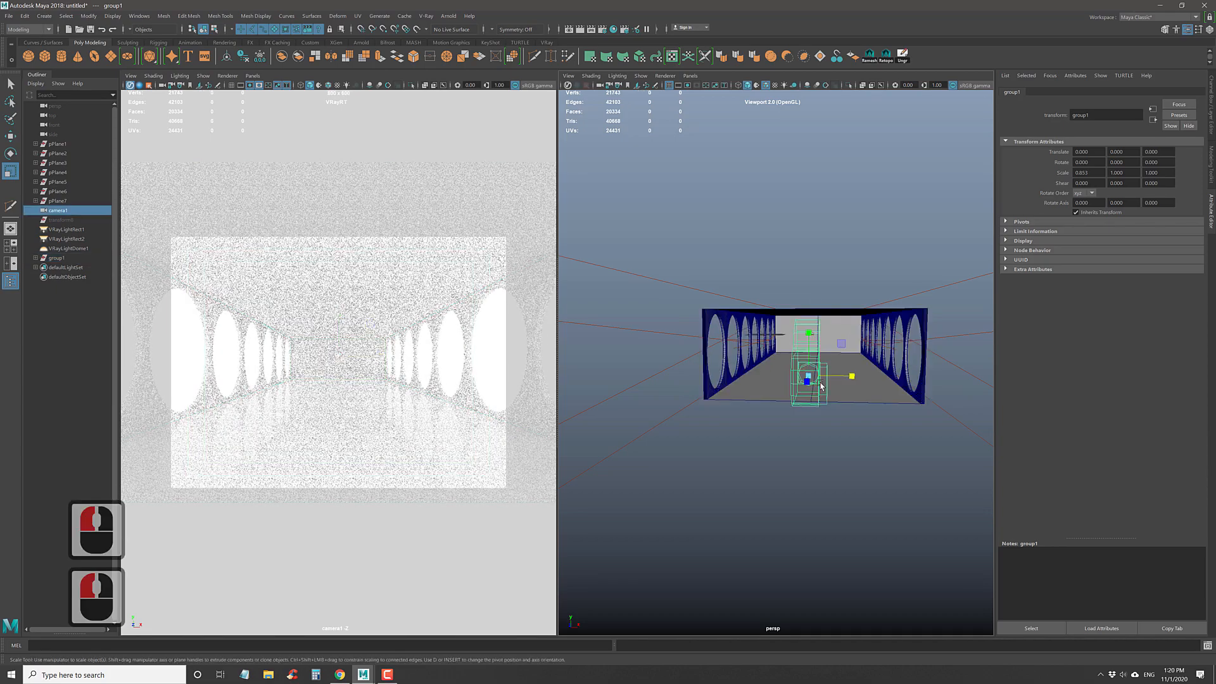
{"action": "key", "text": "t"}
{"action": "left_click_drag", "start_coordinate": [821, 384], "coordinate": [742, 388], "text": "alt"}
{"action": "right_click_drag", "start_coordinate": [742, 387], "coordinate": [701, 339], "text": "alt"}
{"action": "middle_click_drag", "start_coordinate": [701, 338], "coordinate": [747, 352], "text": "alt"}
{"action": "left_click_drag", "start_coordinate": [645, 380], "coordinate": [887, 375]}
{"action": "middle_click_drag", "start_coordinate": [937, 392], "coordinate": [794, 342], "text": "alt"}
{"action": "right_click_drag", "start_coordinate": [793, 342], "coordinate": [857, 391], "text": "alt"}
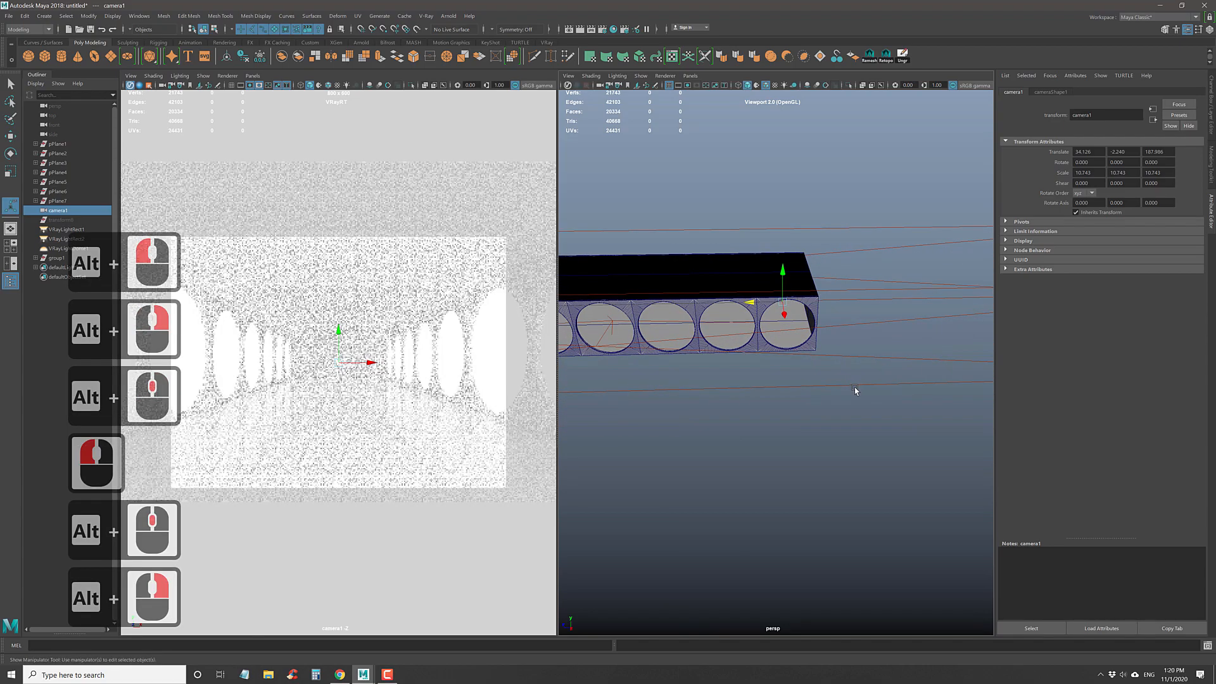
{"action": "middle_click_drag", "start_coordinate": [850, 408], "coordinate": [815, 475], "text": "alt"}
{"action": "middle_click_drag", "start_coordinate": [848, 472], "coordinate": [825, 470]}
{"action": "left_click_drag", "start_coordinate": [686, 397], "coordinate": [717, 397]}
{"action": "middle_click_drag", "start_coordinate": [638, 465], "coordinate": [817, 439], "text": "alt"}
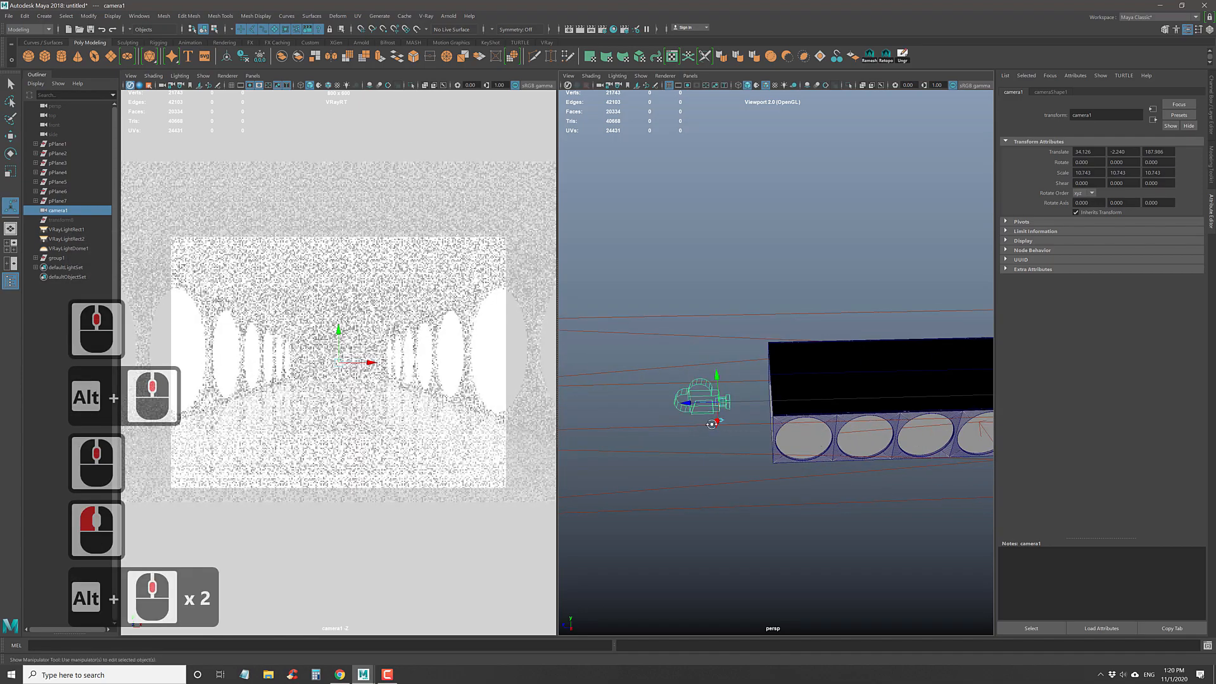
{"action": "left_click_drag", "start_coordinate": [662, 360], "coordinate": [732, 318], "text": "alt"}
{"action": "right_click_drag", "start_coordinate": [732, 317], "coordinate": [763, 345], "text": "alt"}
{"action": "left_click_drag", "start_coordinate": [751, 375], "coordinate": [733, 412]}
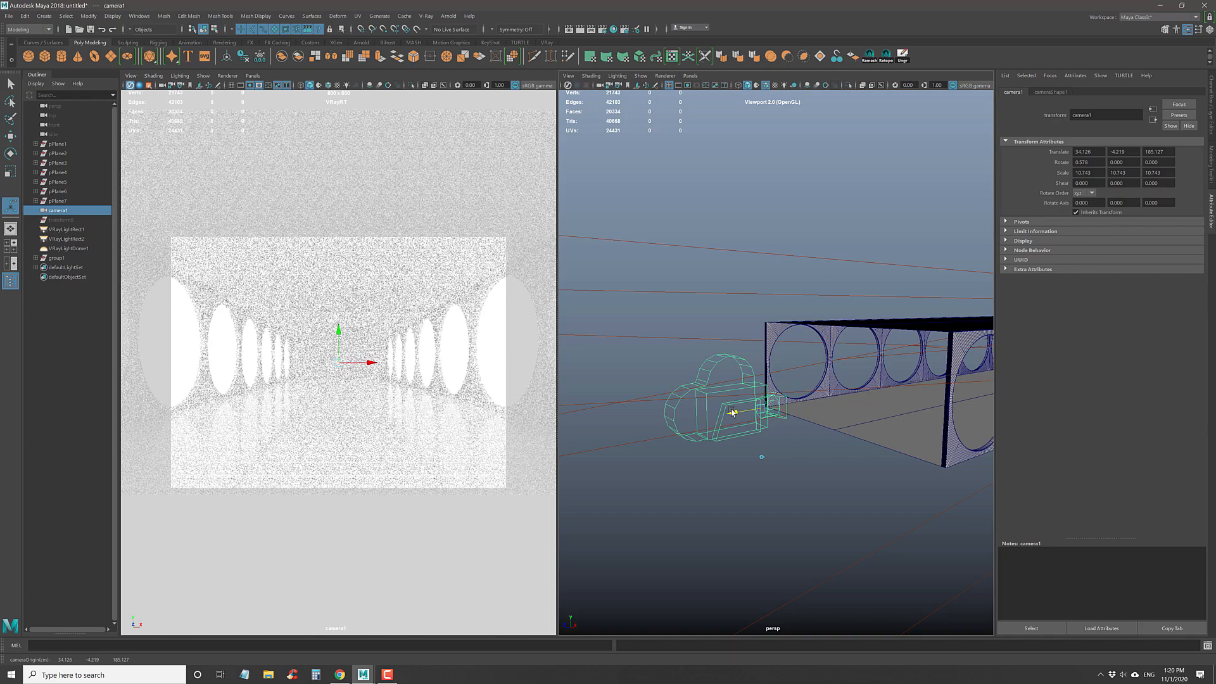
{"action": "left_click", "coordinate": [733, 413]}
{"action": "left_click_drag", "start_coordinate": [759, 380], "coordinate": [760, 374]}
- Switch the camera view to Viewport 2.0, fine-tune the camera's height against the corridor and deselect it
{"action": "left_click", "coordinate": [228, 75]}
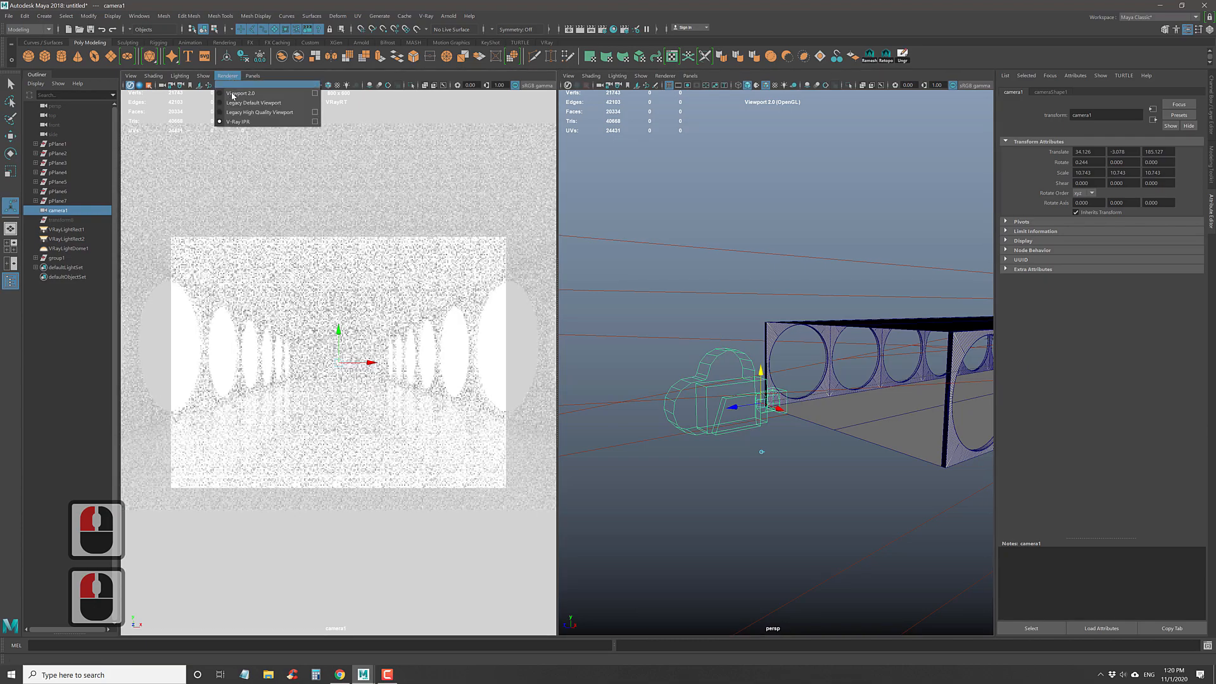
{"action": "left_click", "coordinate": [241, 104]}
{"action": "left_click_drag", "start_coordinate": [763, 373], "coordinate": [763, 373]}
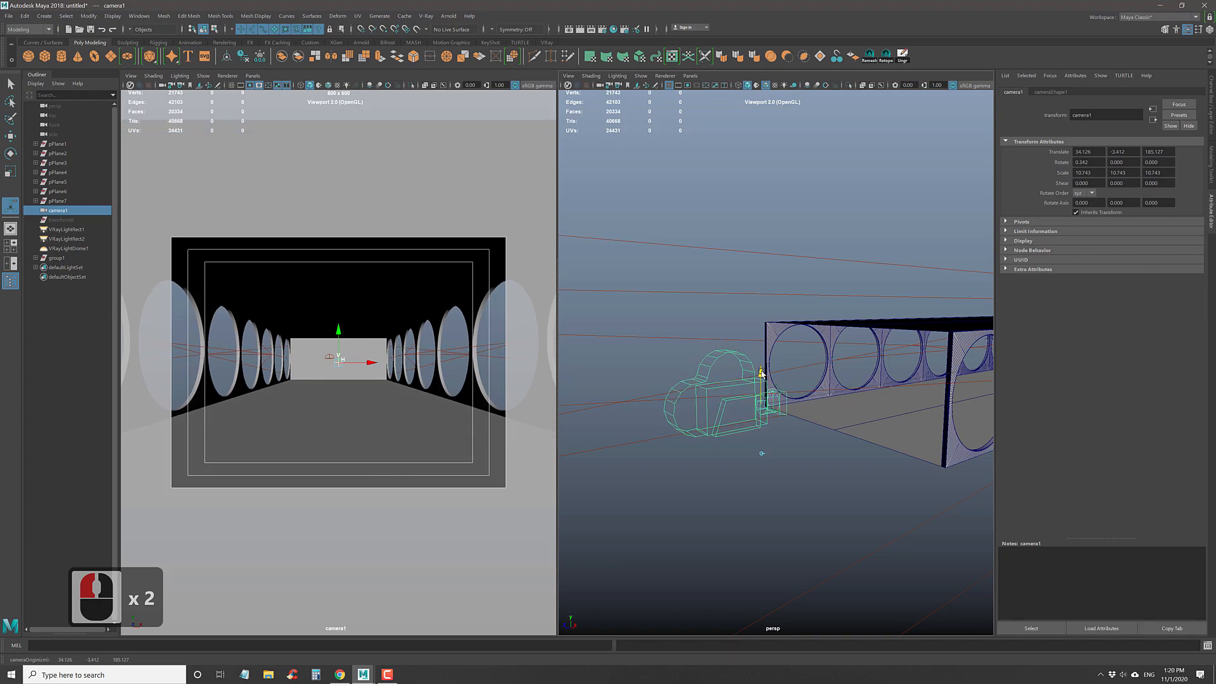
{"action": "left_click", "coordinate": [761, 374]}
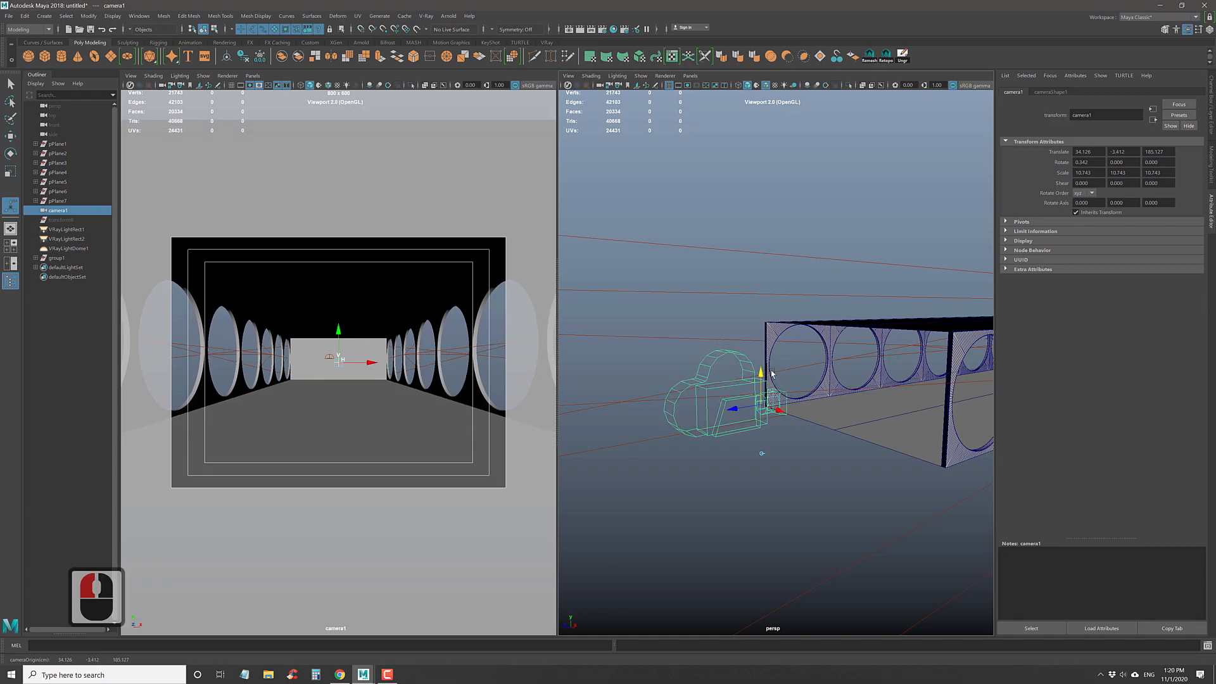
{"action": "middle_click_drag", "start_coordinate": [568, 340], "coordinate": [774, 384], "text": "alt"}
{"action": "left_click_drag", "start_coordinate": [773, 384], "coordinate": [898, 375], "text": "alt"}
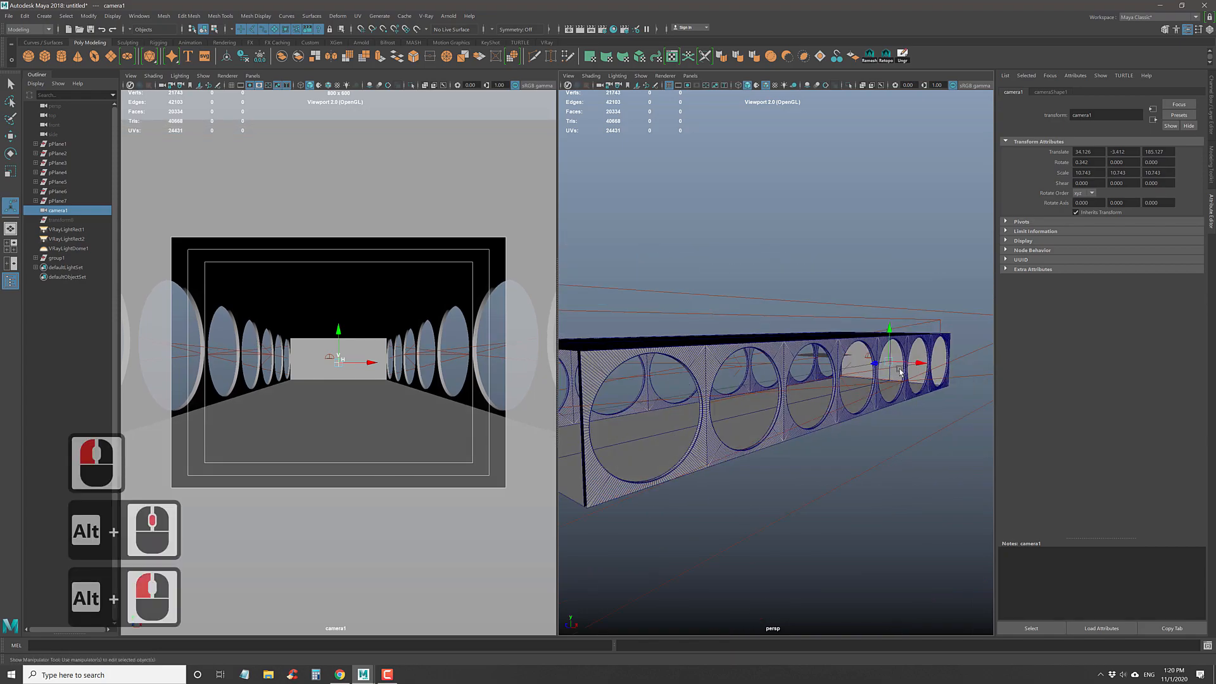
{"action": "left_click_drag", "start_coordinate": [889, 330], "coordinate": [888, 327]}
{"action": "left_click", "coordinate": [795, 253]}
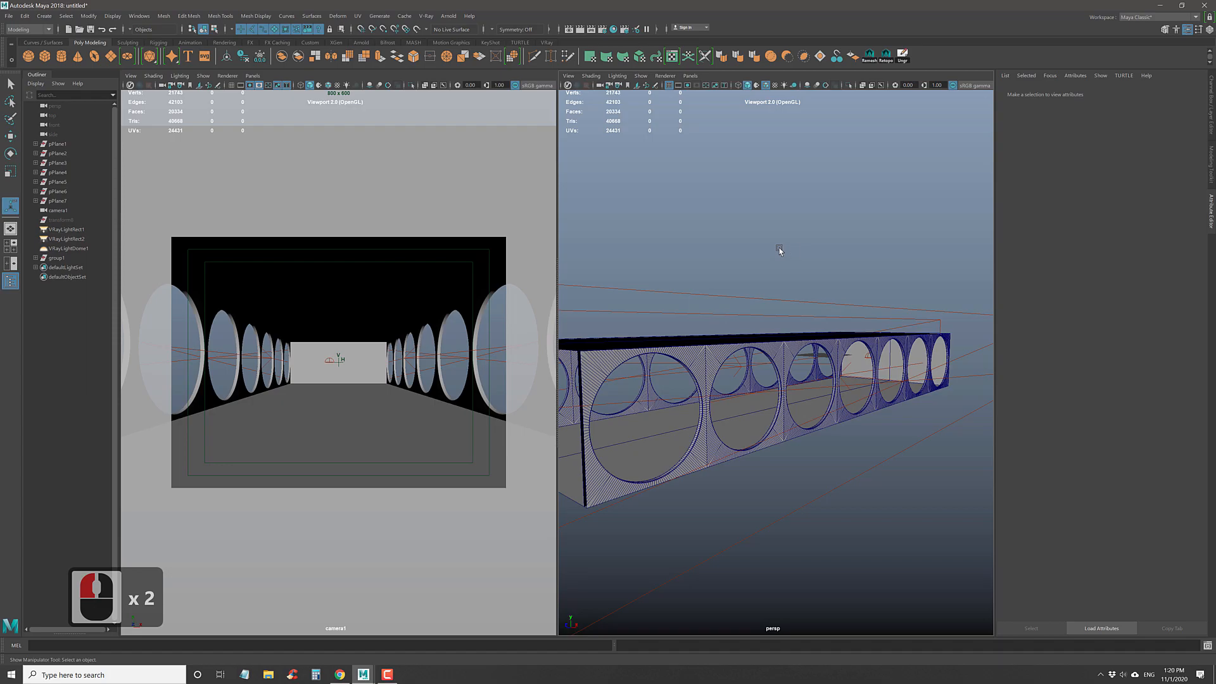
- Return the camera view to V-Ray IPR, test-render the narrowed corridor in the V-Ray Frame Buffer, then abort and close it
{"action": "left_click", "coordinate": [227, 75]}
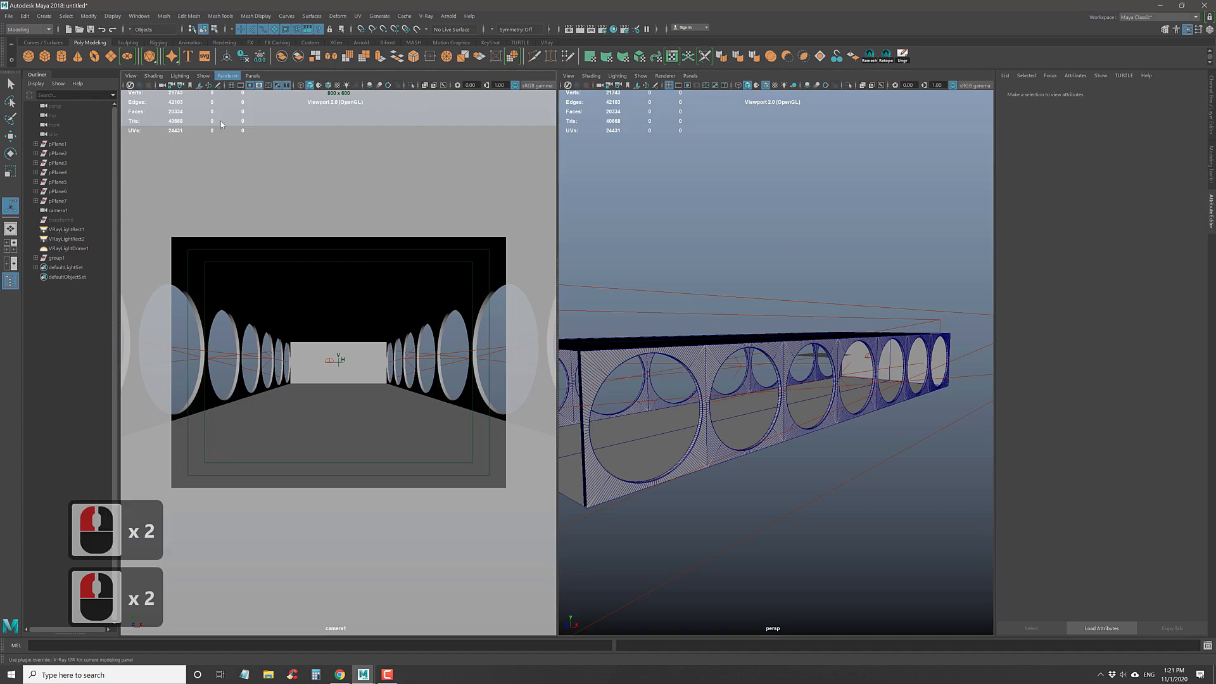
{"action": "left_click", "coordinate": [221, 122]}
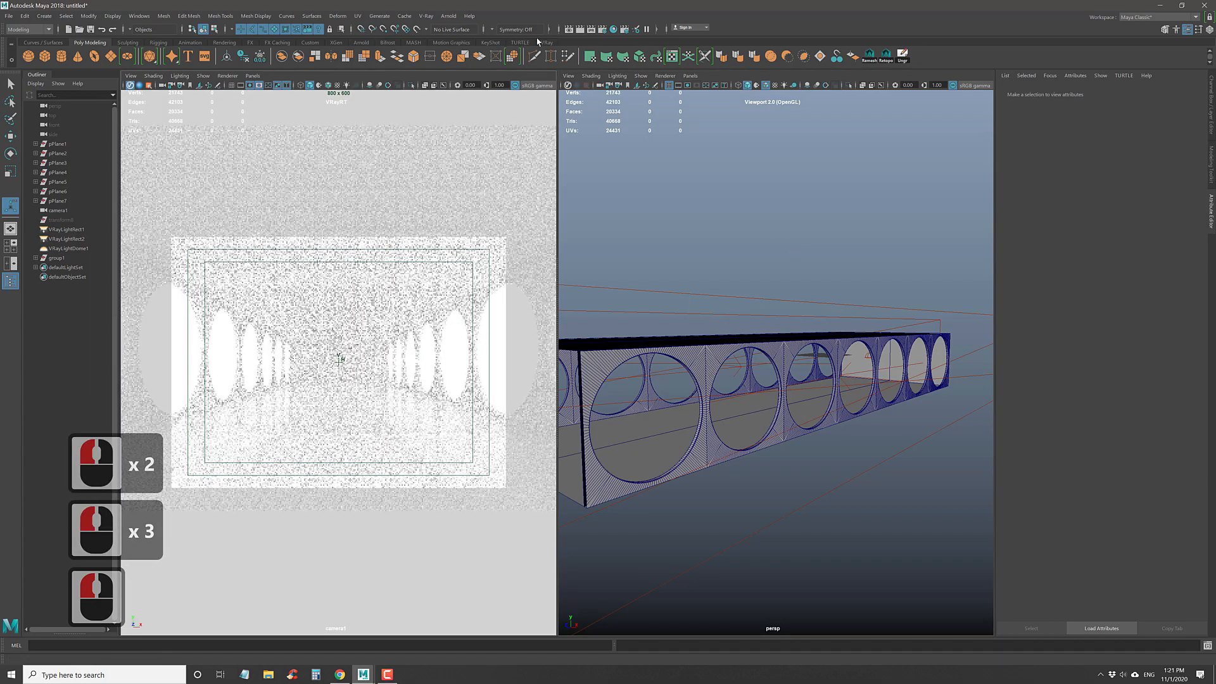
{"action": "left_click", "coordinate": [546, 42]}
{"action": "left_click", "coordinate": [505, 56]}
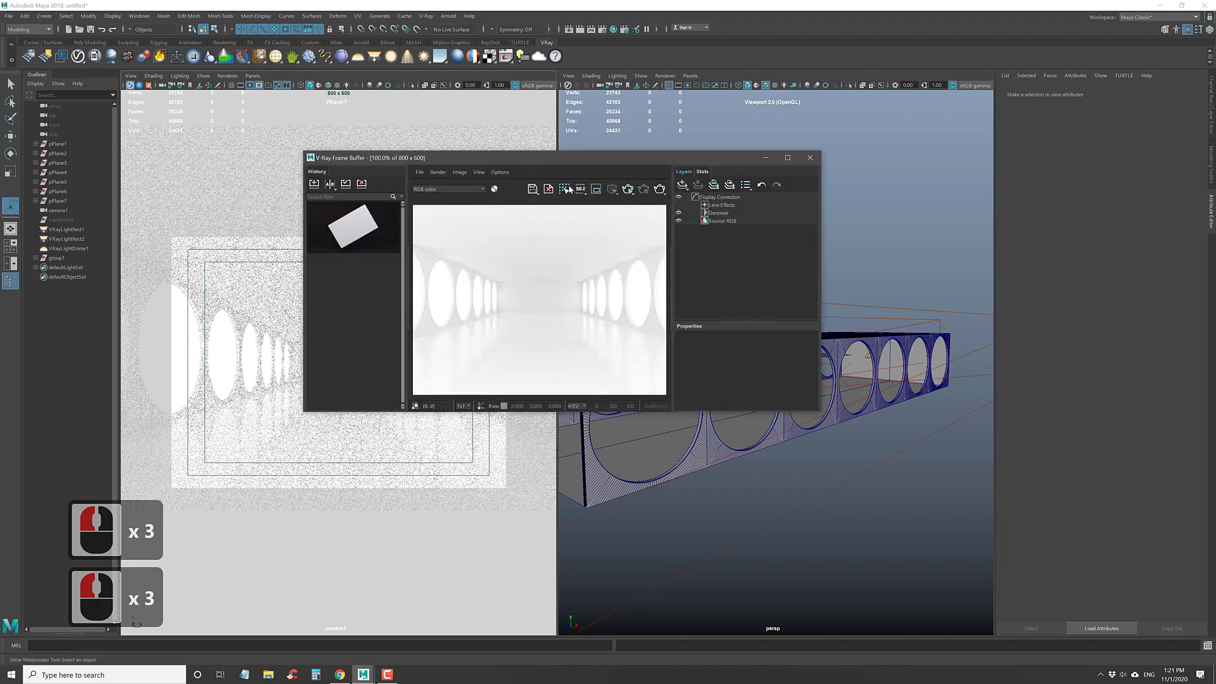
{"action": "left_click", "coordinate": [629, 190]}
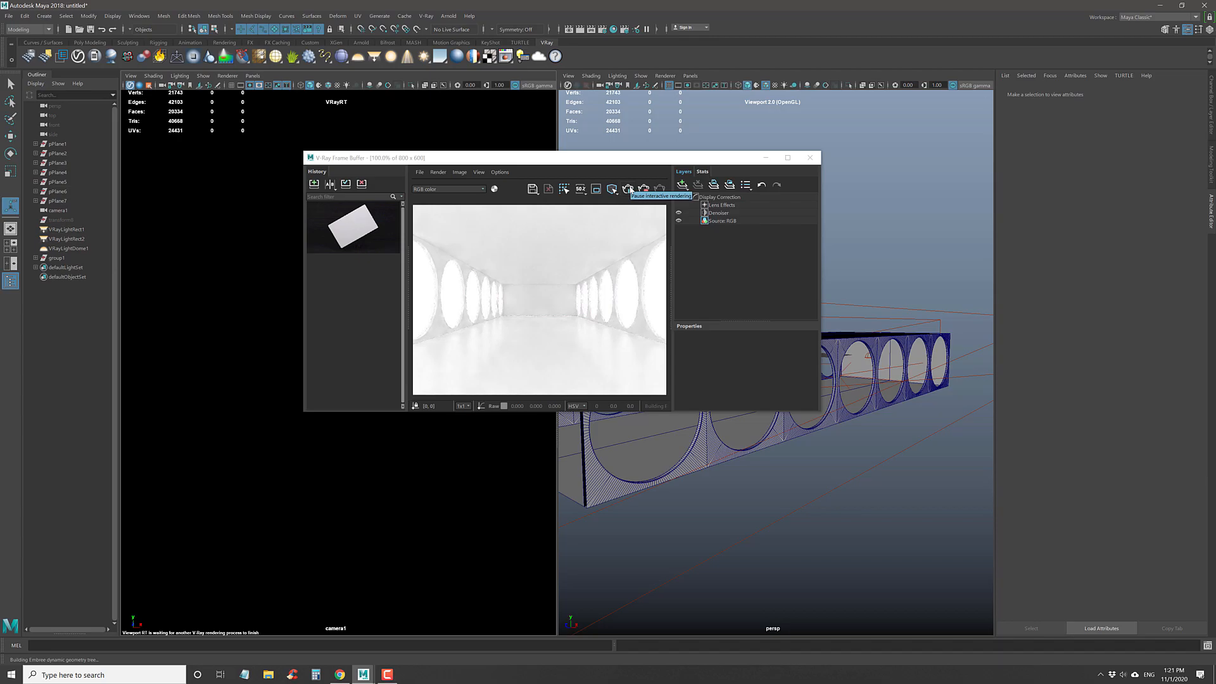
{"action": "left_click", "coordinate": [628, 188]}
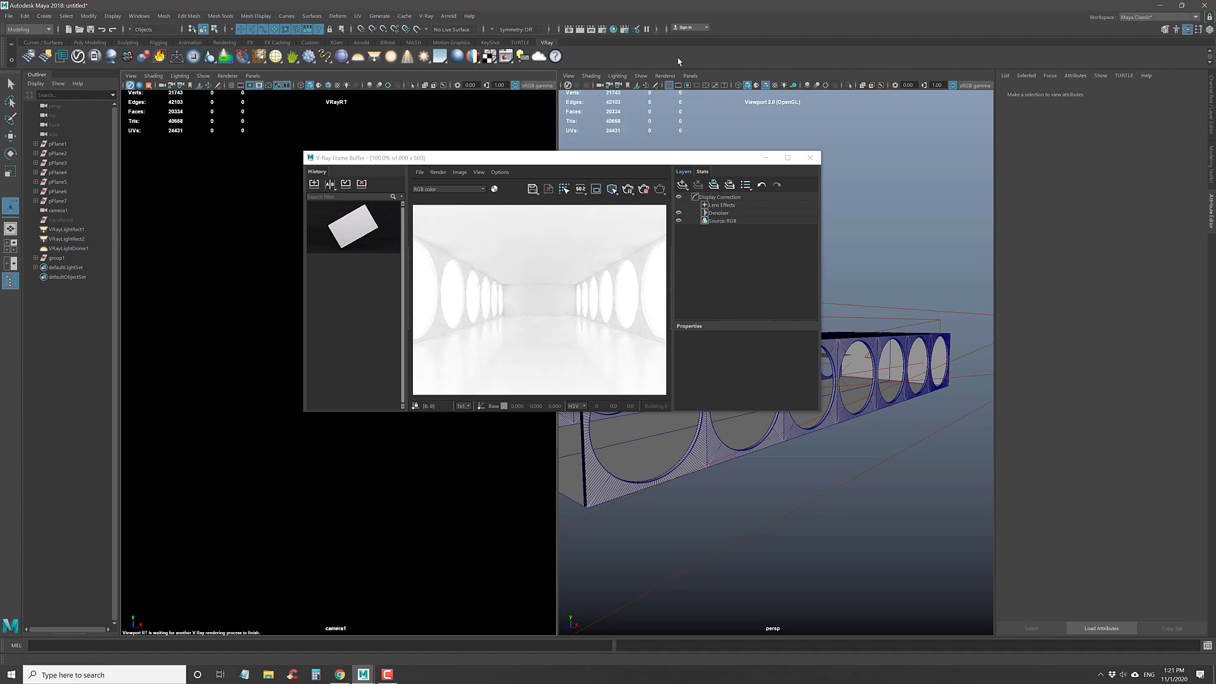
{"action": "left_click", "coordinate": [644, 190]}
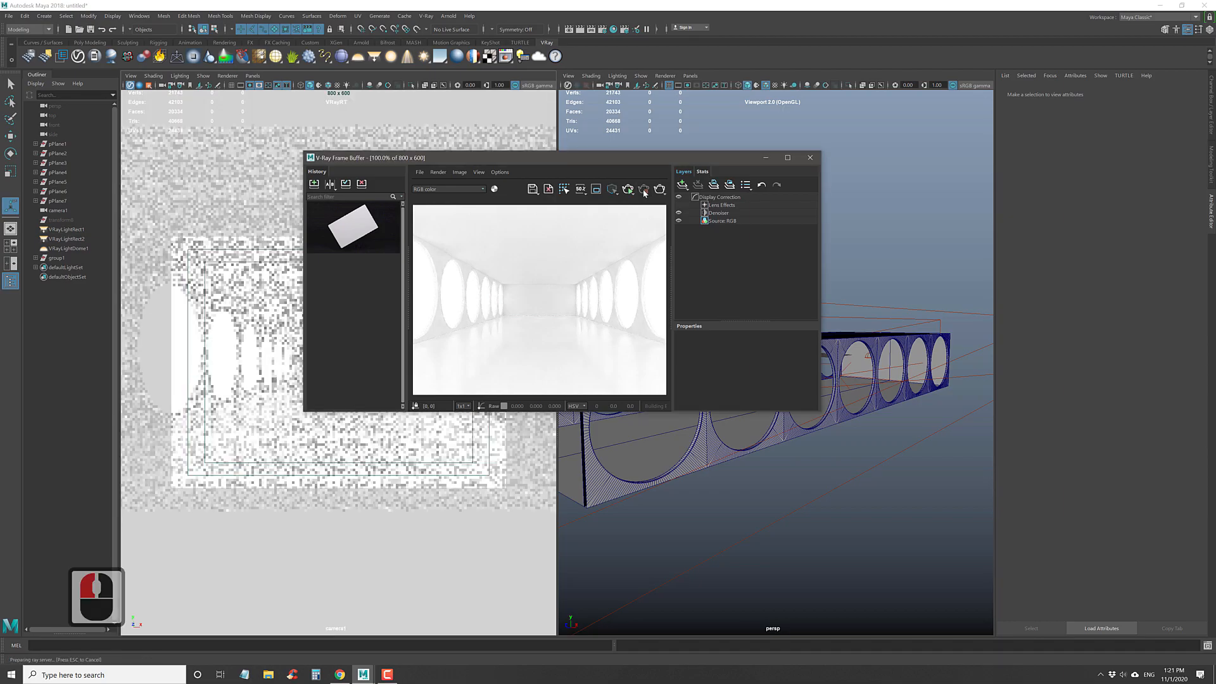
{"action": "left_click", "coordinate": [809, 157]}
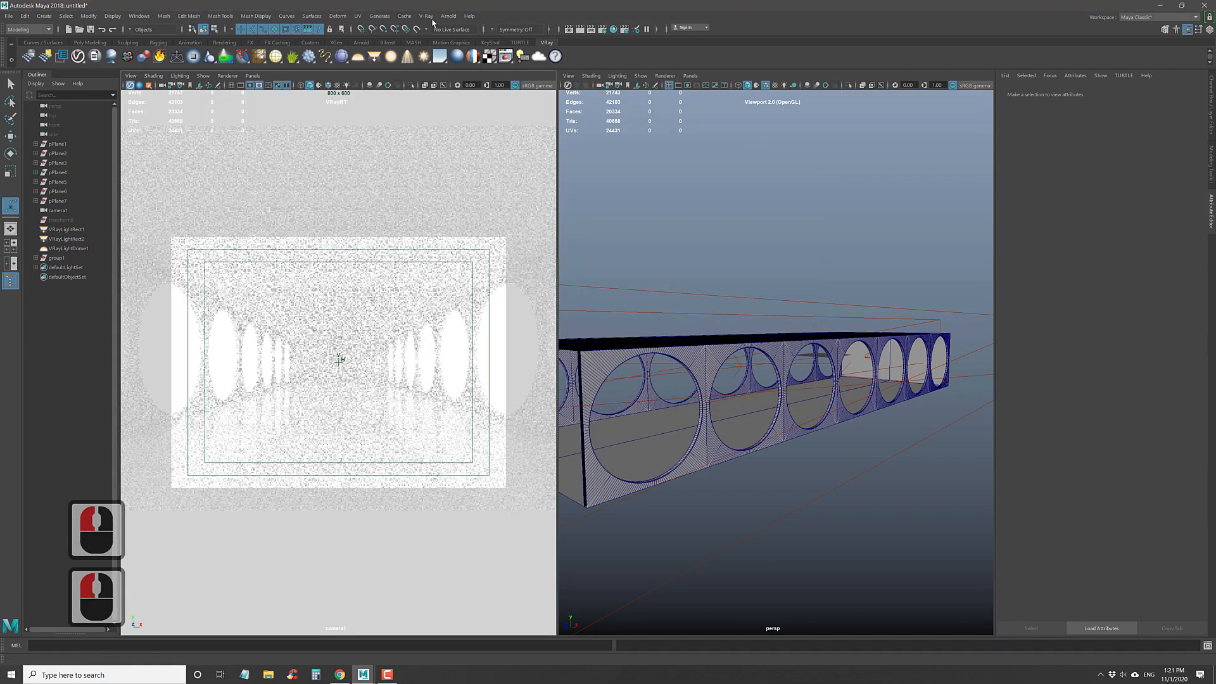
- Set the render resolution to 4000 by 3000 pixels with the width/height ratio maintained, and close the render settings
{"action": "left_click", "coordinate": [603, 29]}
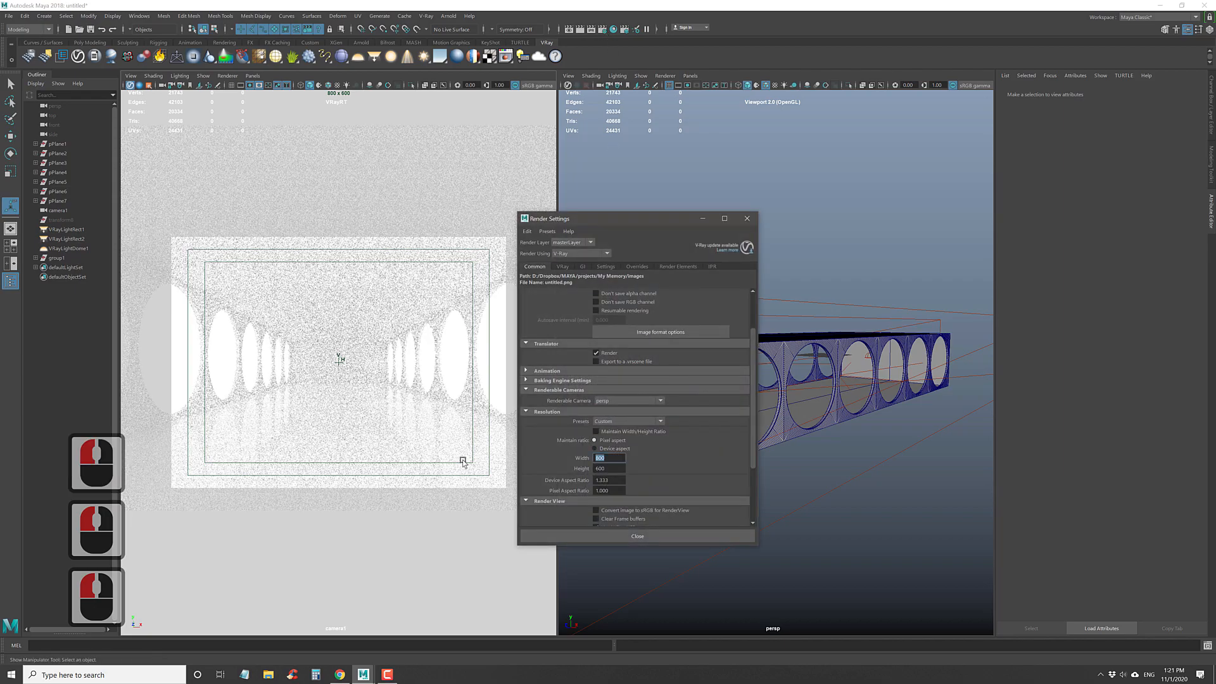
{"action": "type", "text": "4000"}
{"action": "left_click", "coordinate": [621, 468]}
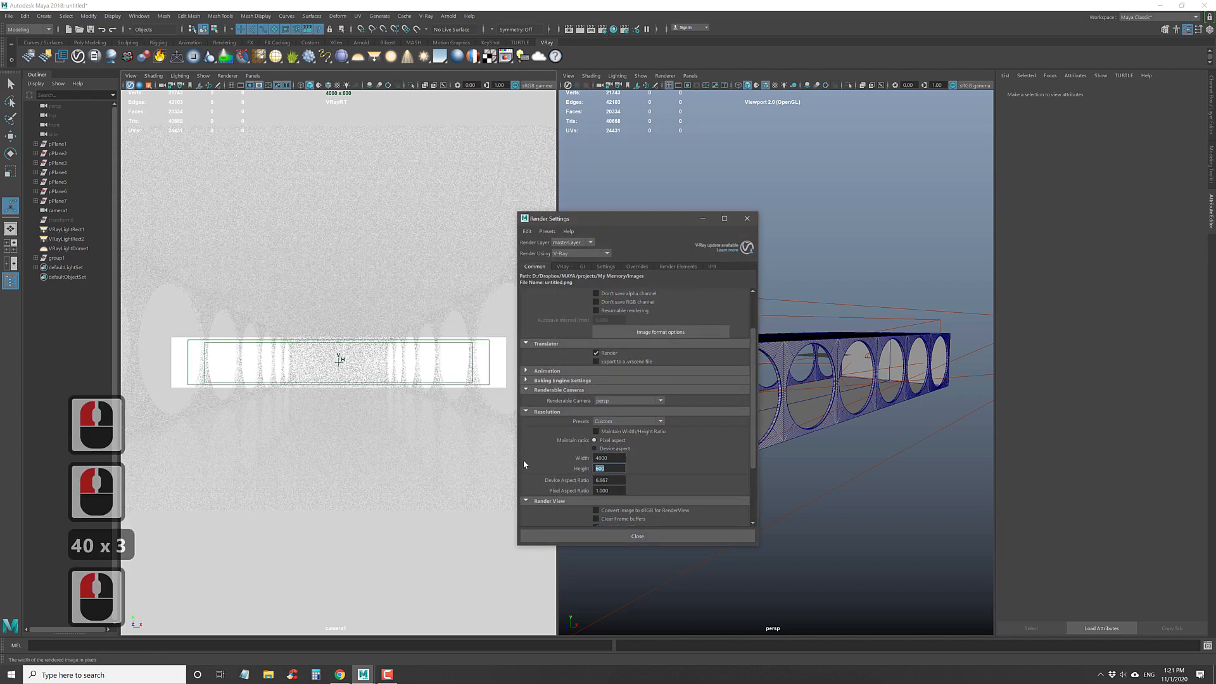
{"action": "type", "text": "3000"}
{"action": "left_click", "coordinate": [613, 457]}
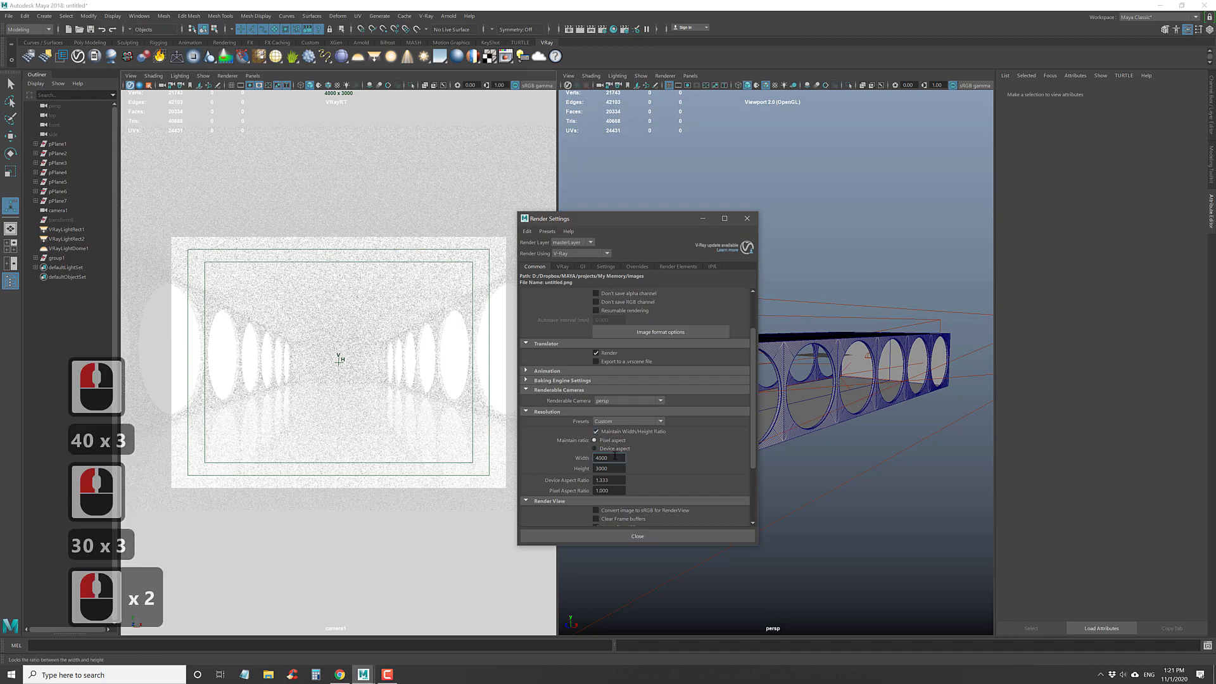
{"action": "scroll", "coordinate": [640, 523], "scroll_direction": "down", "scroll_amount": 6}
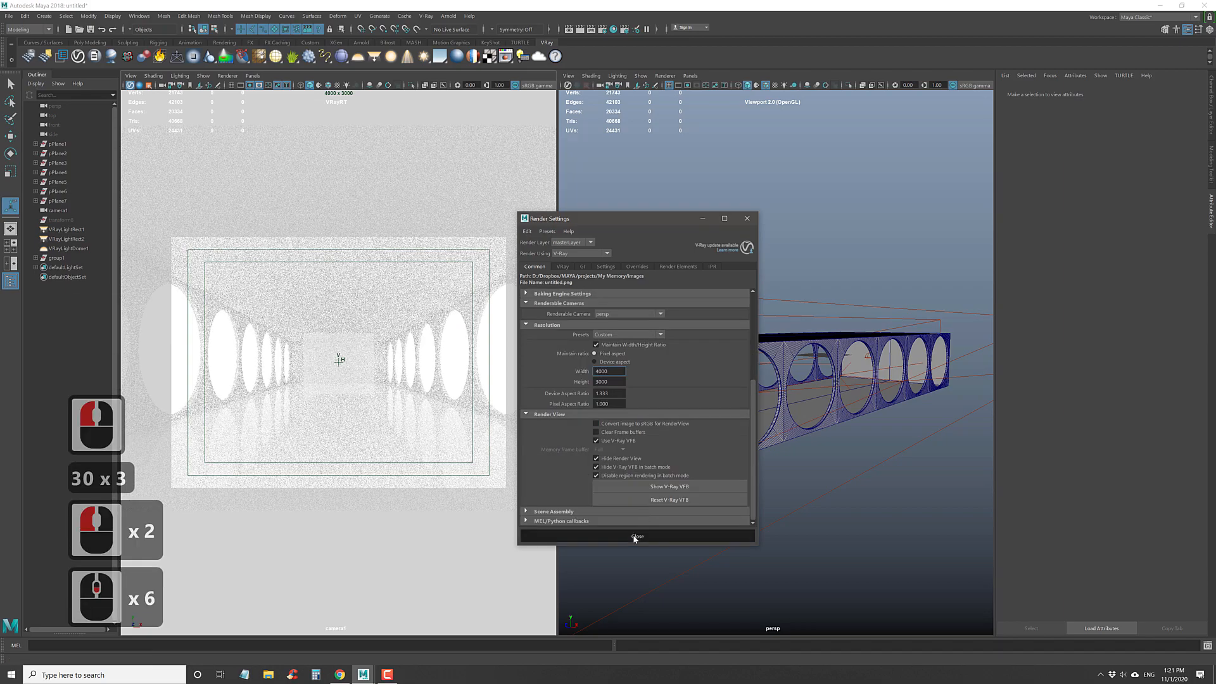
{"action": "left_click", "coordinate": [636, 537]}
- Start an interactive V-Ray render of the corridor at 4000 x 3000 and move the frame buffer window fully into view
{"action": "left_click", "coordinate": [506, 57]}
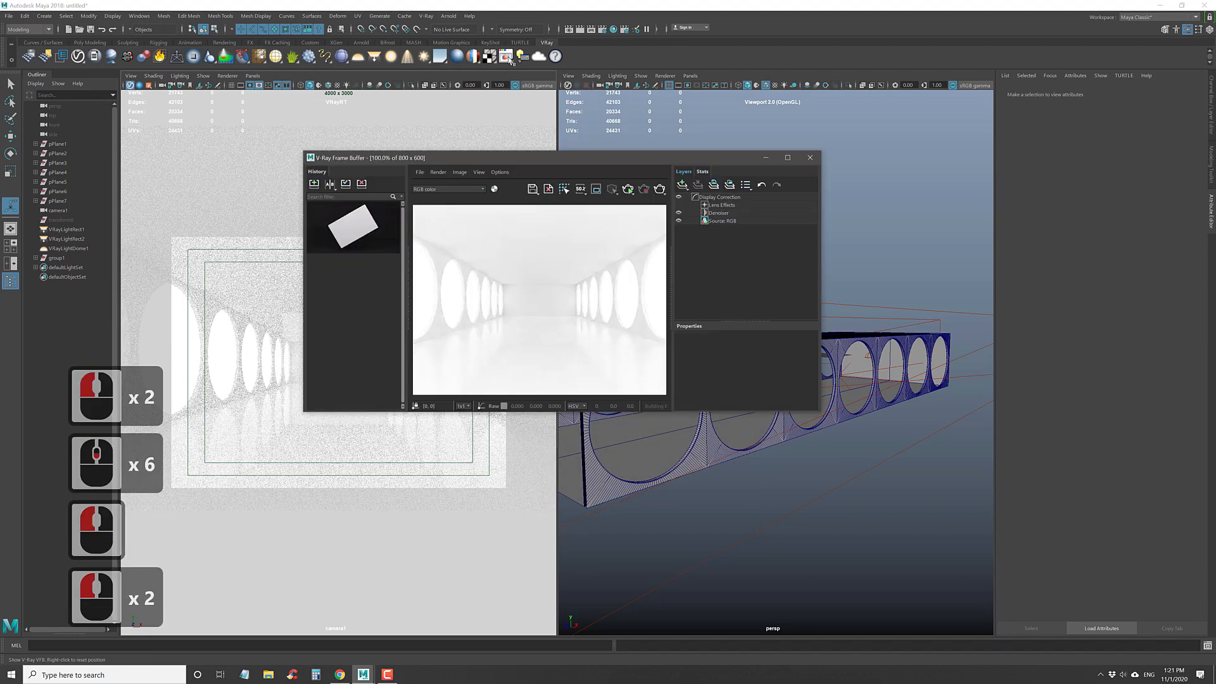
{"action": "left_click_drag", "start_coordinate": [518, 157], "coordinate": [460, 112]}
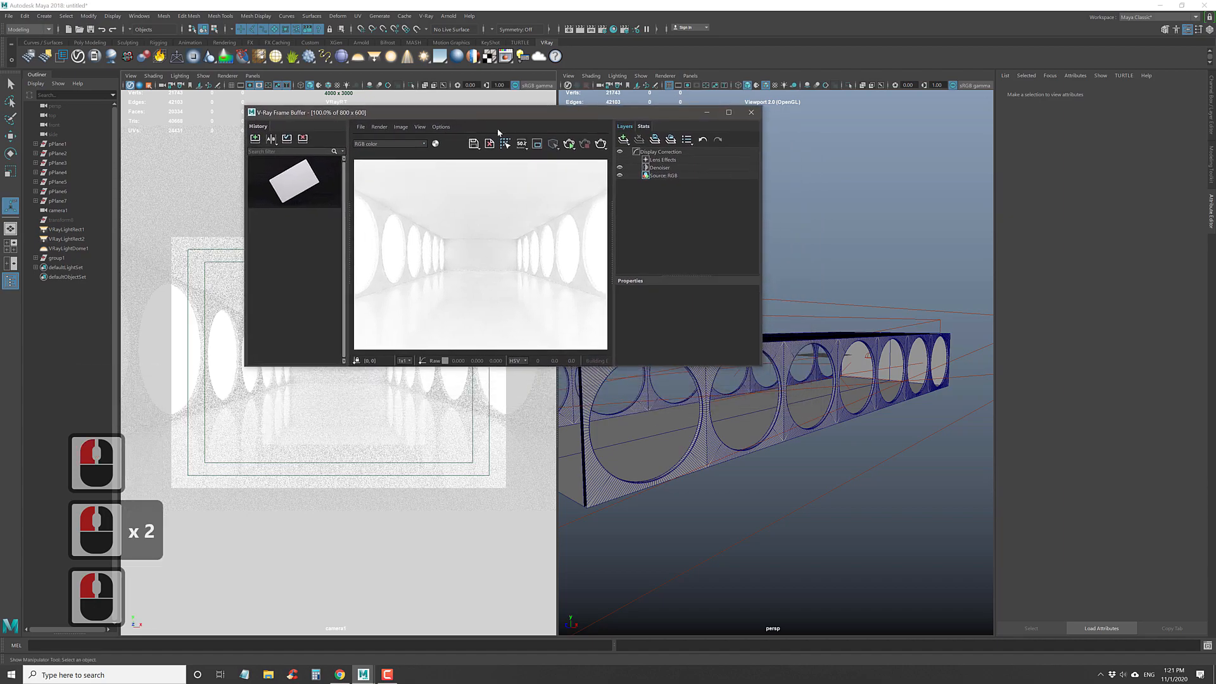
{"action": "left_click", "coordinate": [568, 145]}
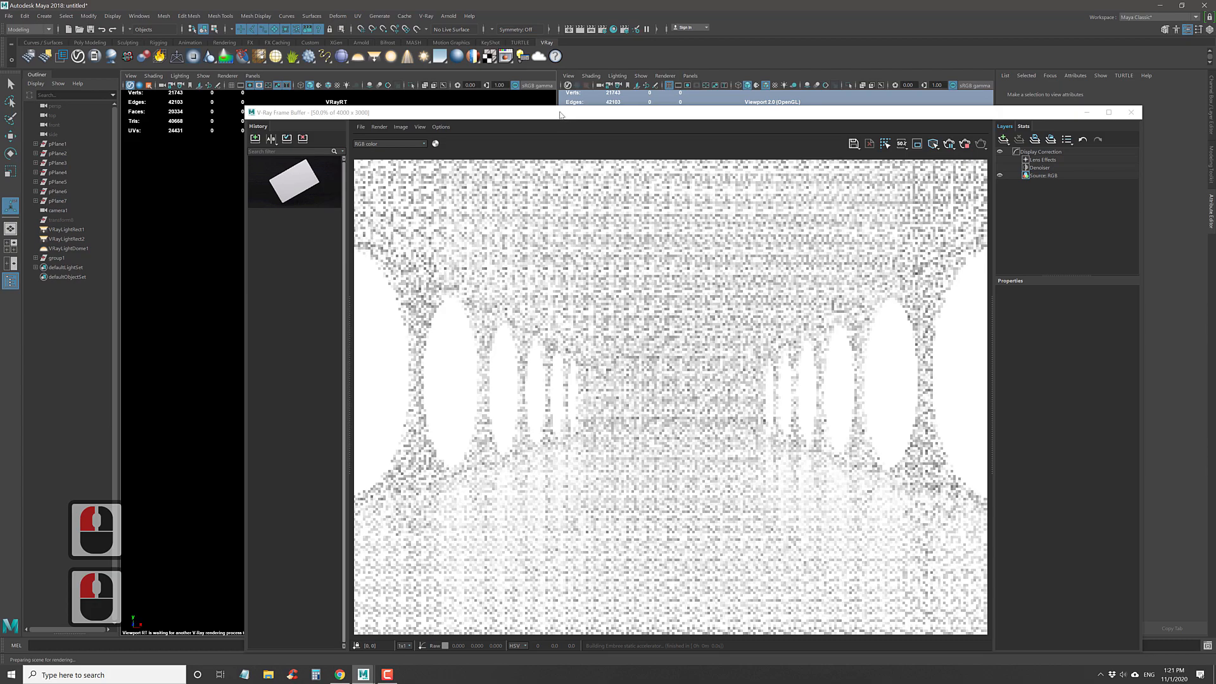
{"action": "left_click_drag", "start_coordinate": [562, 113], "coordinate": [487, 39]}
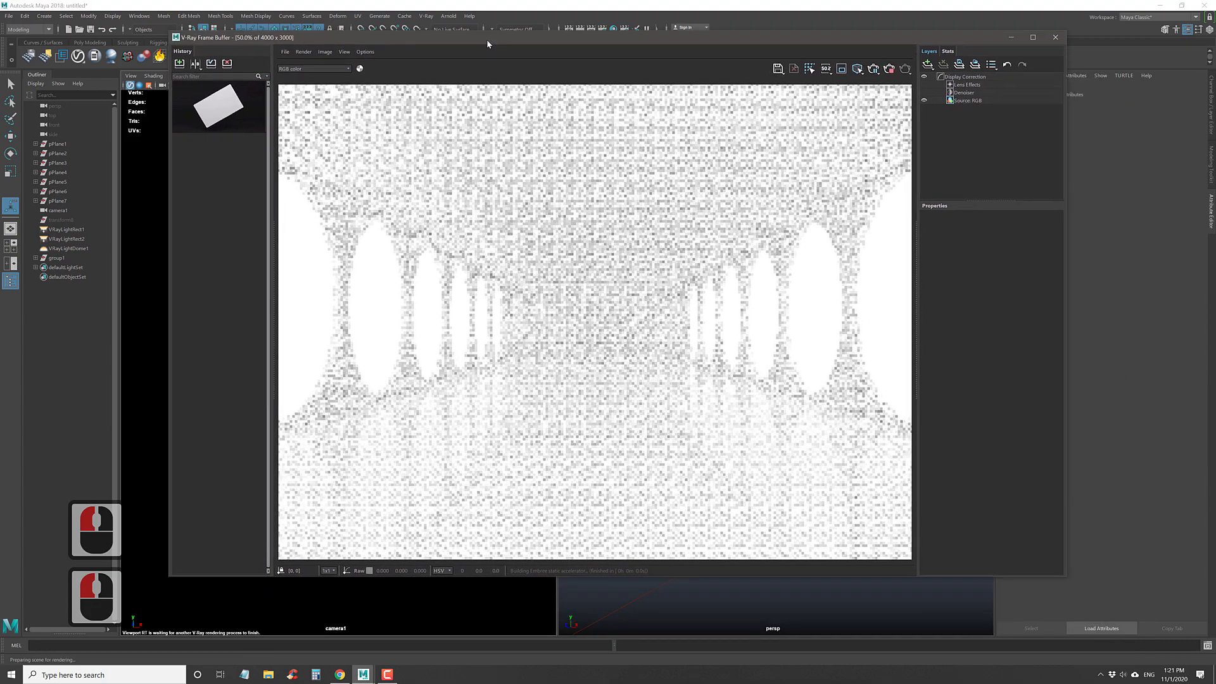